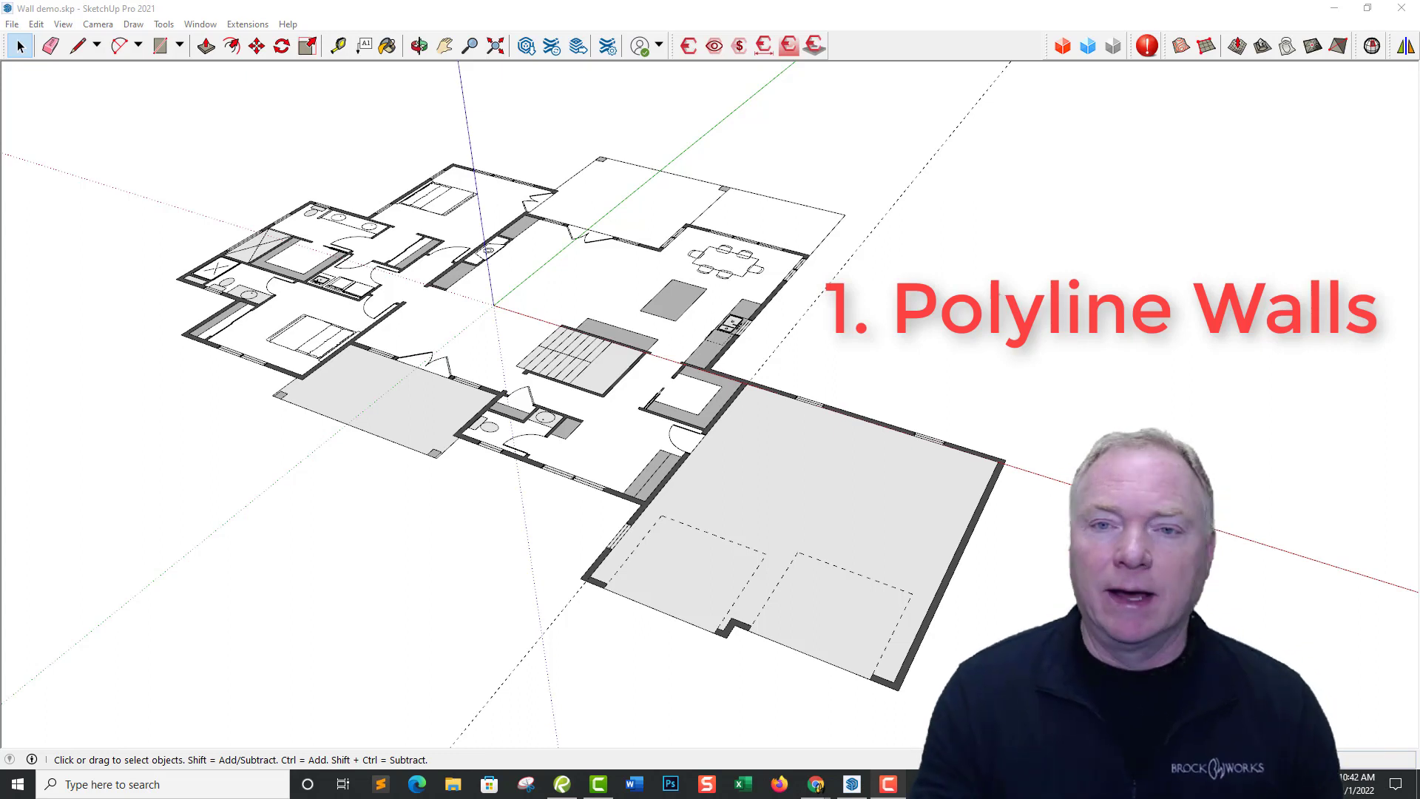
Start Framer's Polyline Wall tool and move its Wall properties dialog aside
left_click(866, 9)
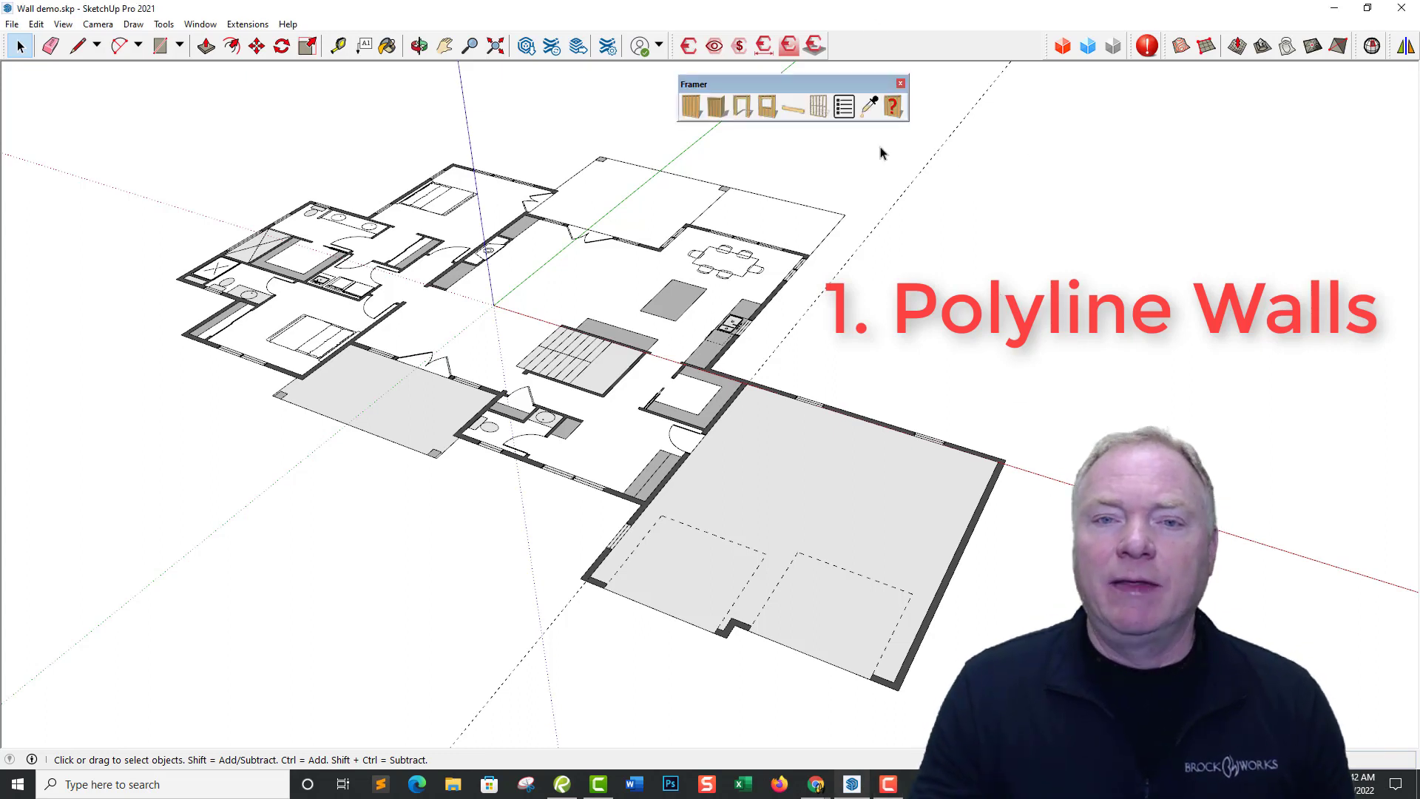
left_click(717, 112)
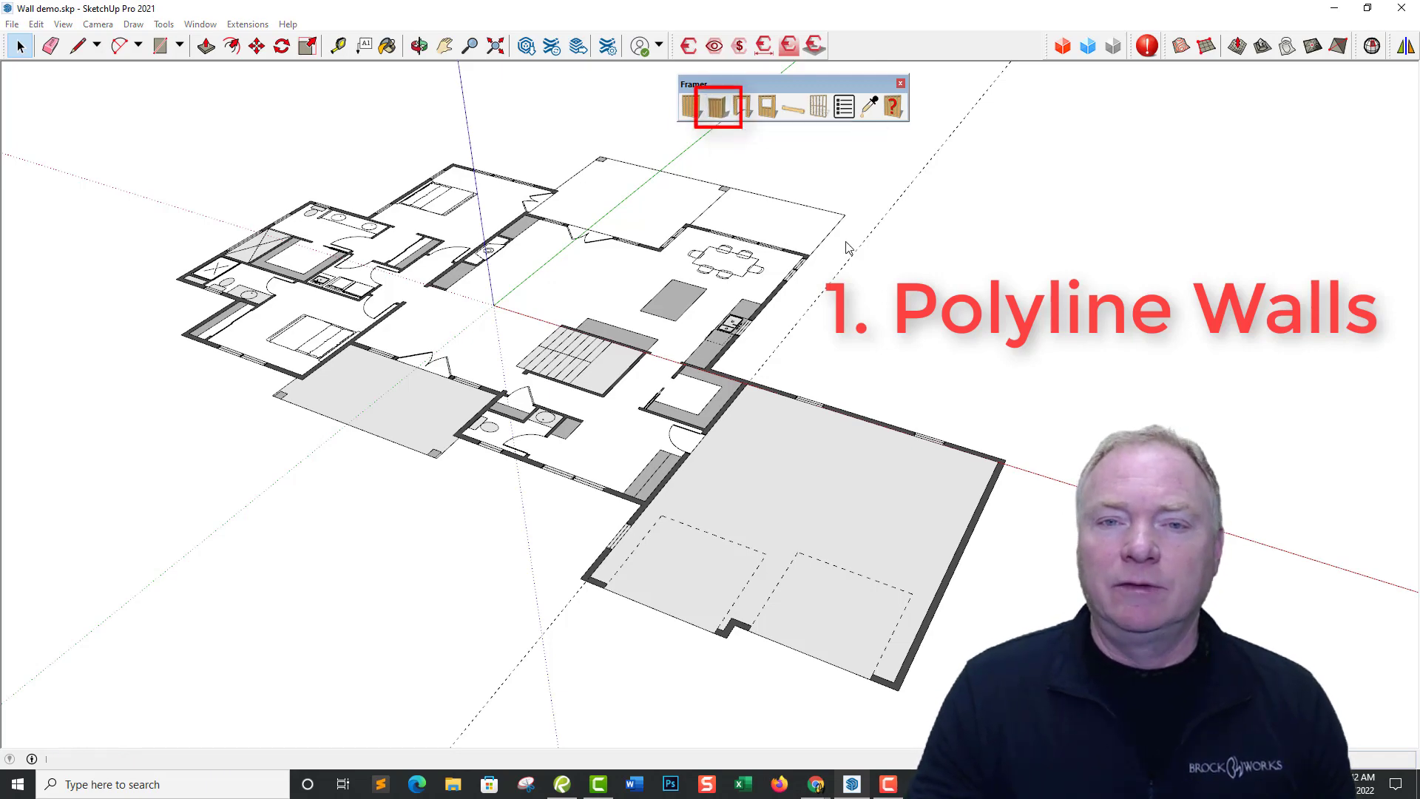
left_click_drag(647, 139, 412, 97)
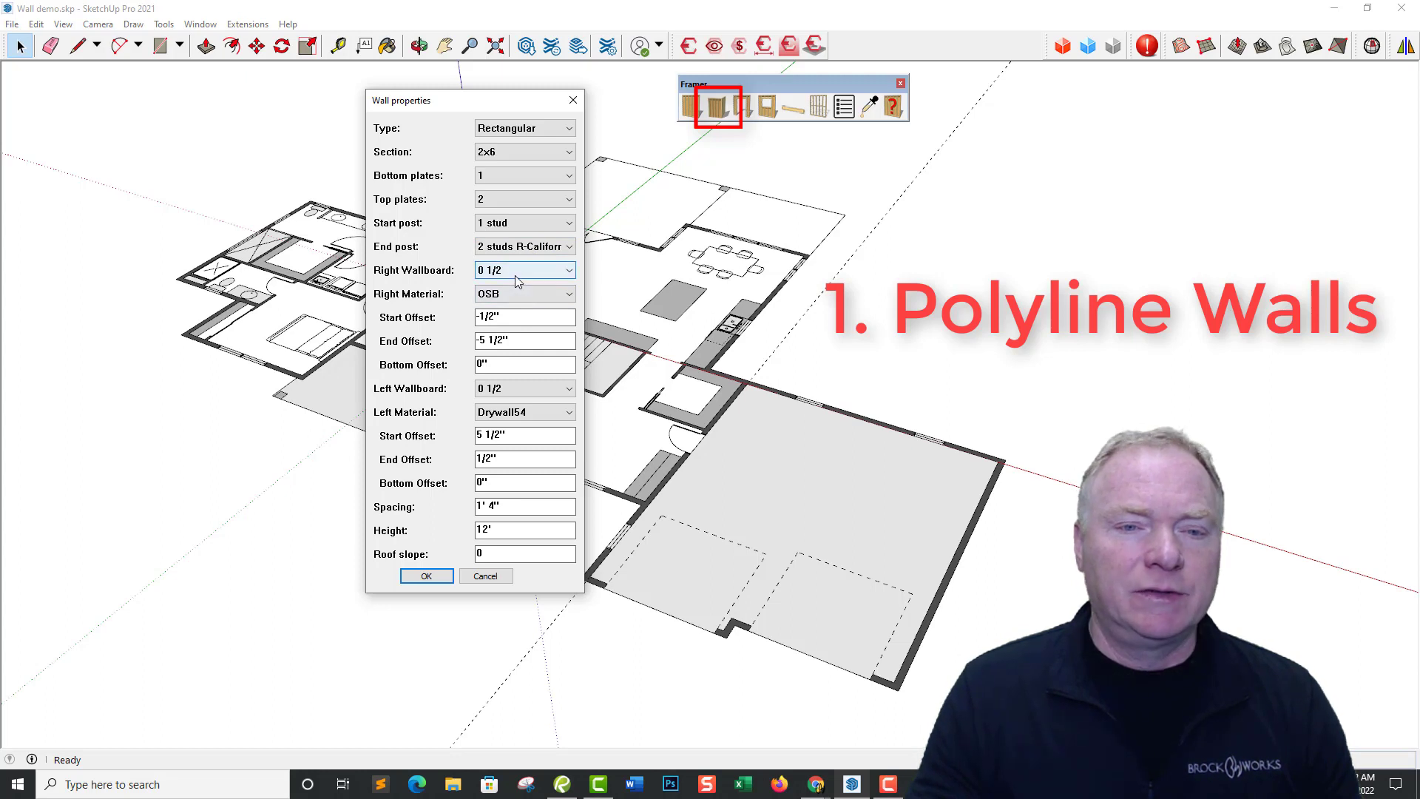
Set both sides' start and end offsets to 0, then select the roof slope value
left_click(432, 319)
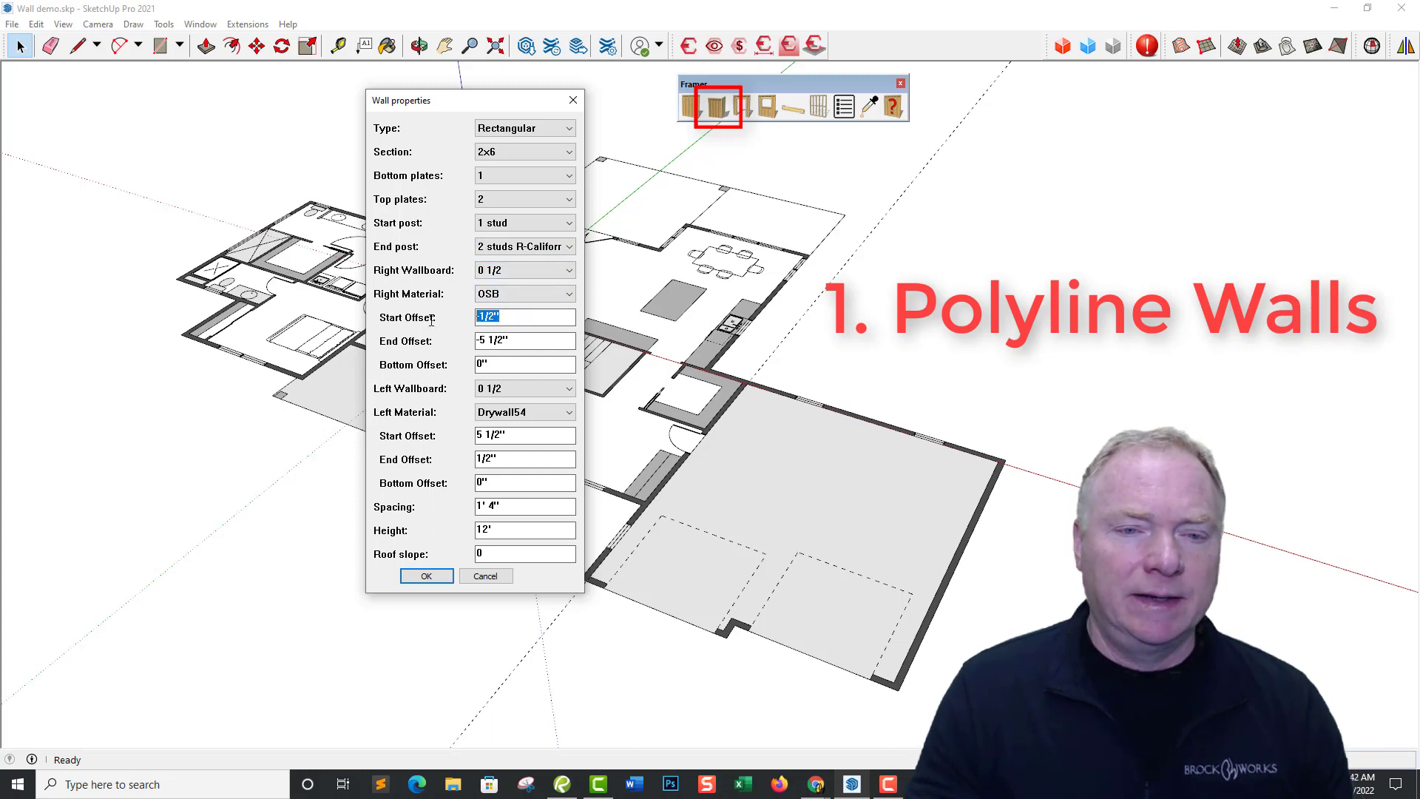
type("0")
left_click_drag(510, 338, 473, 342)
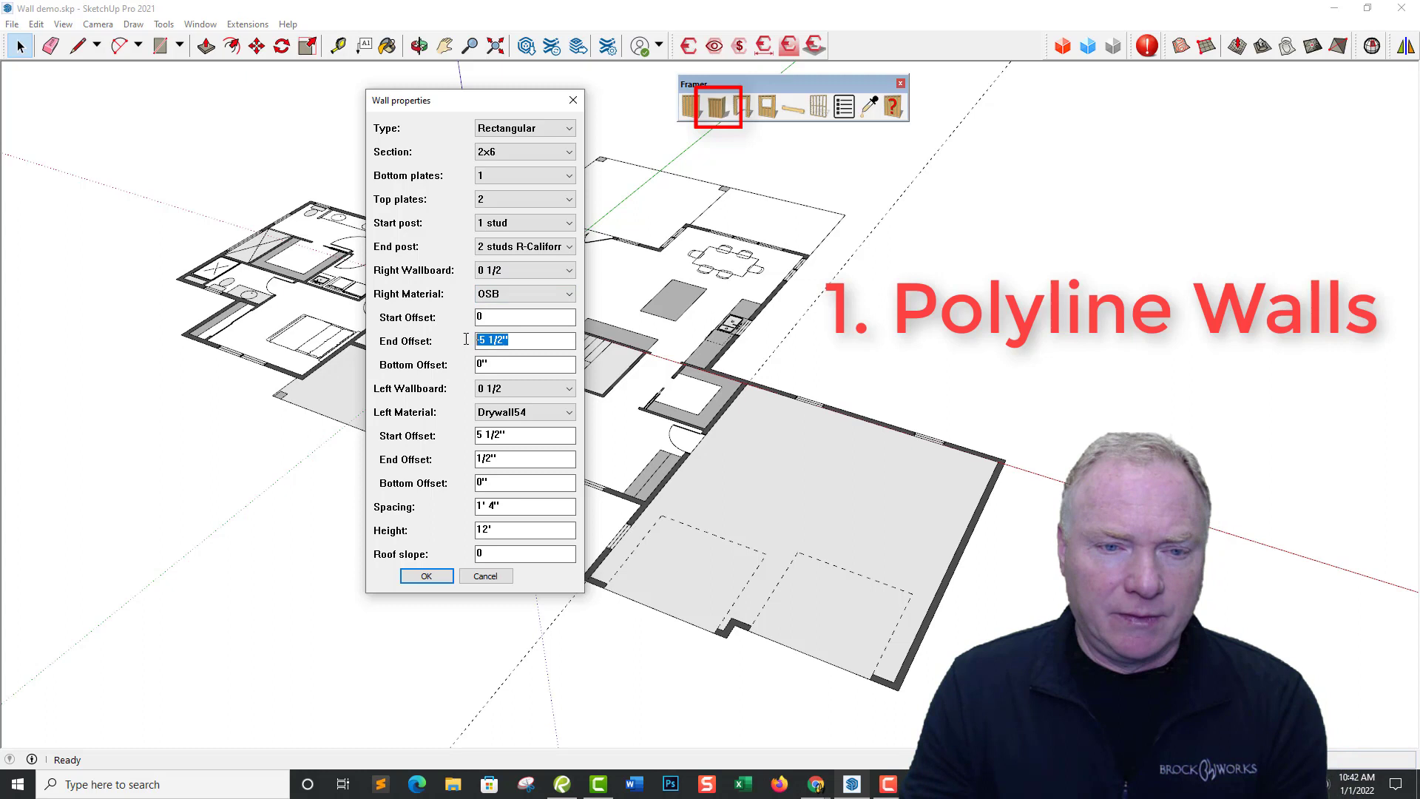
type("0")
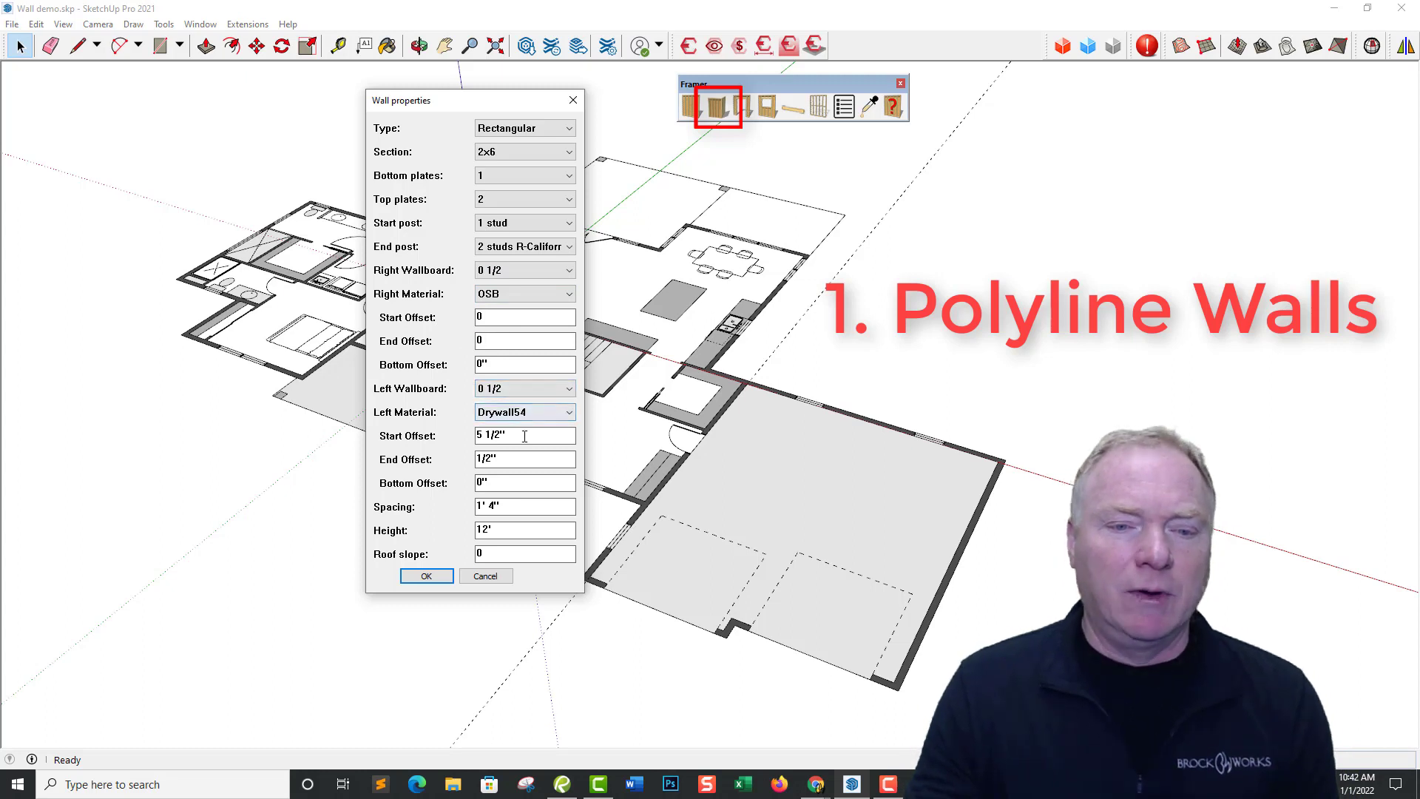
left_click_drag(525, 434, 454, 454)
type("0")
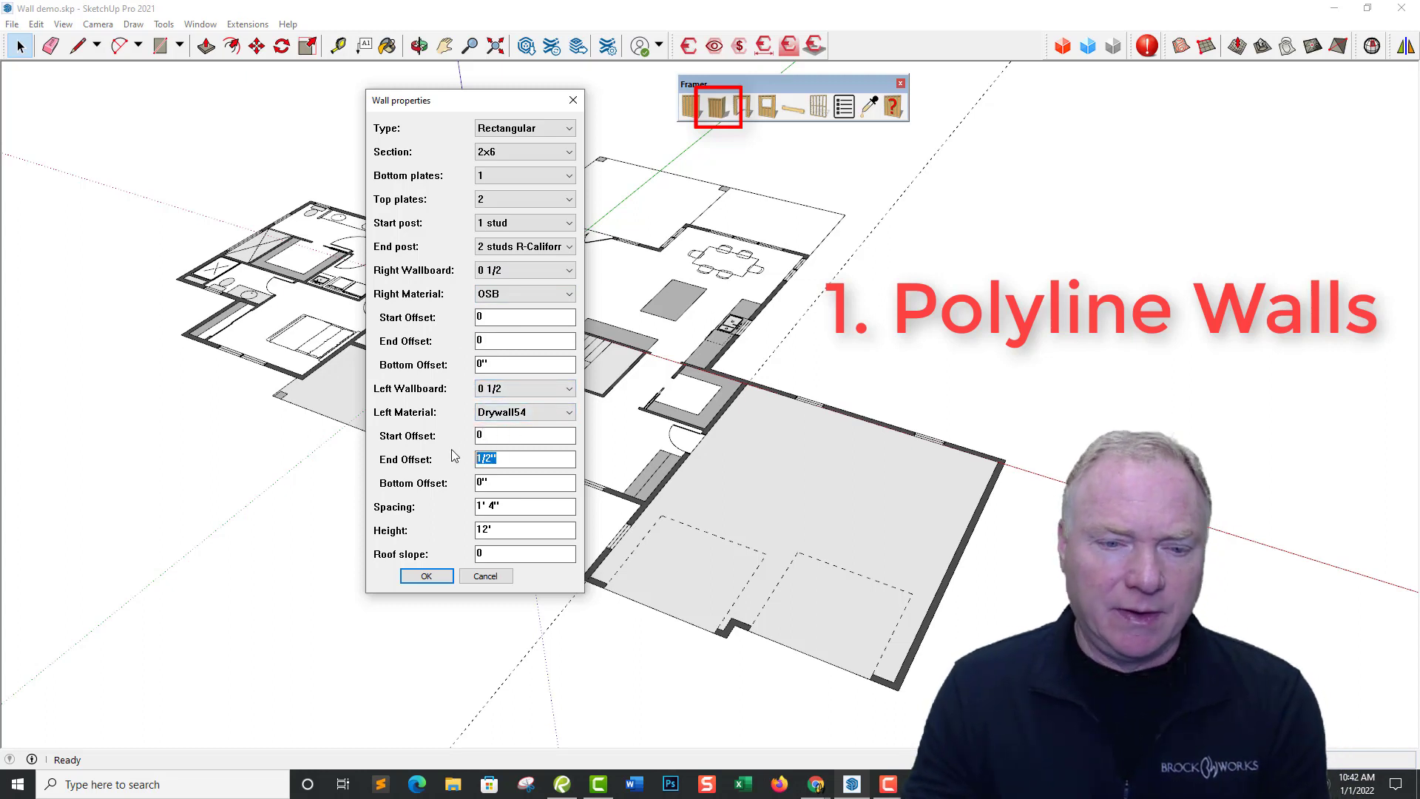
type("0")
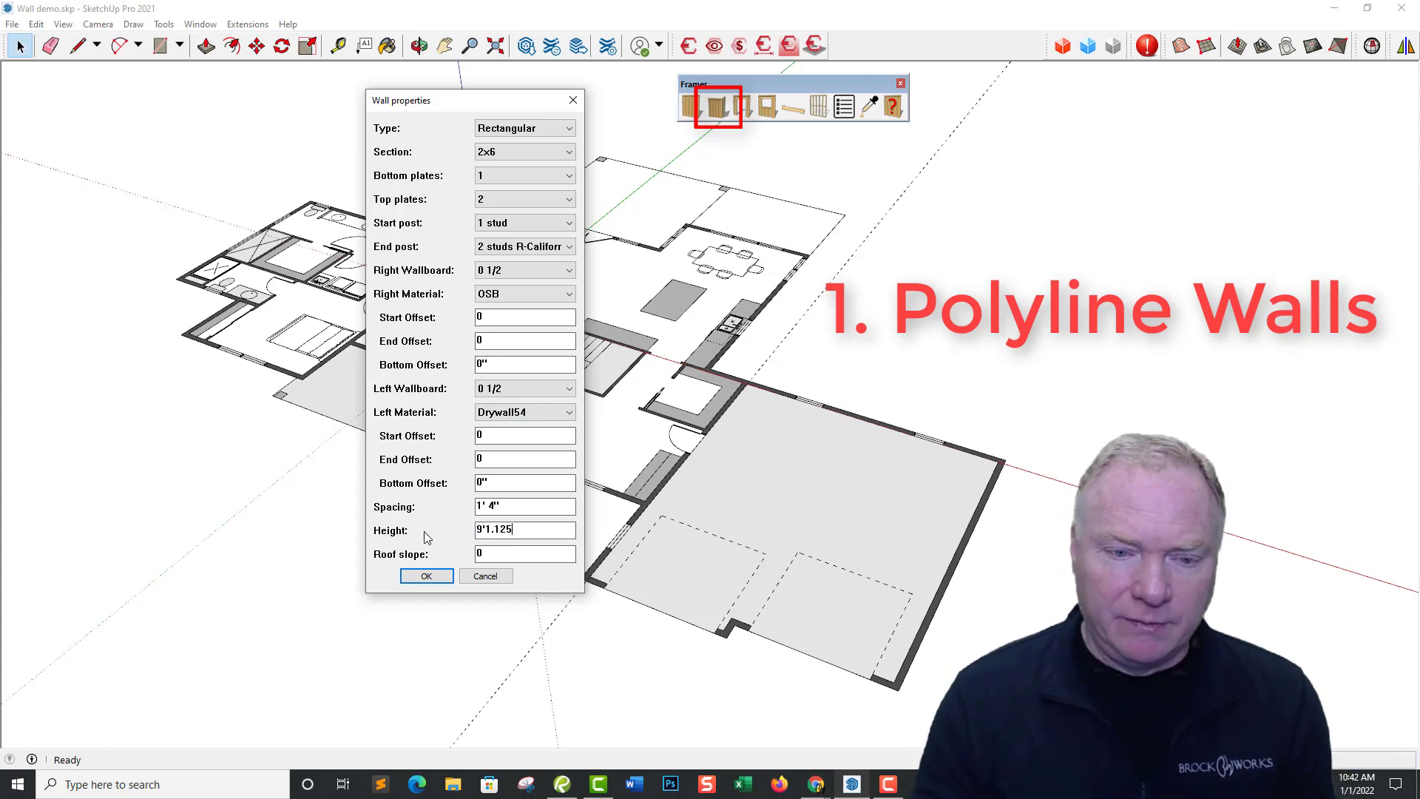
double_click(523, 545)
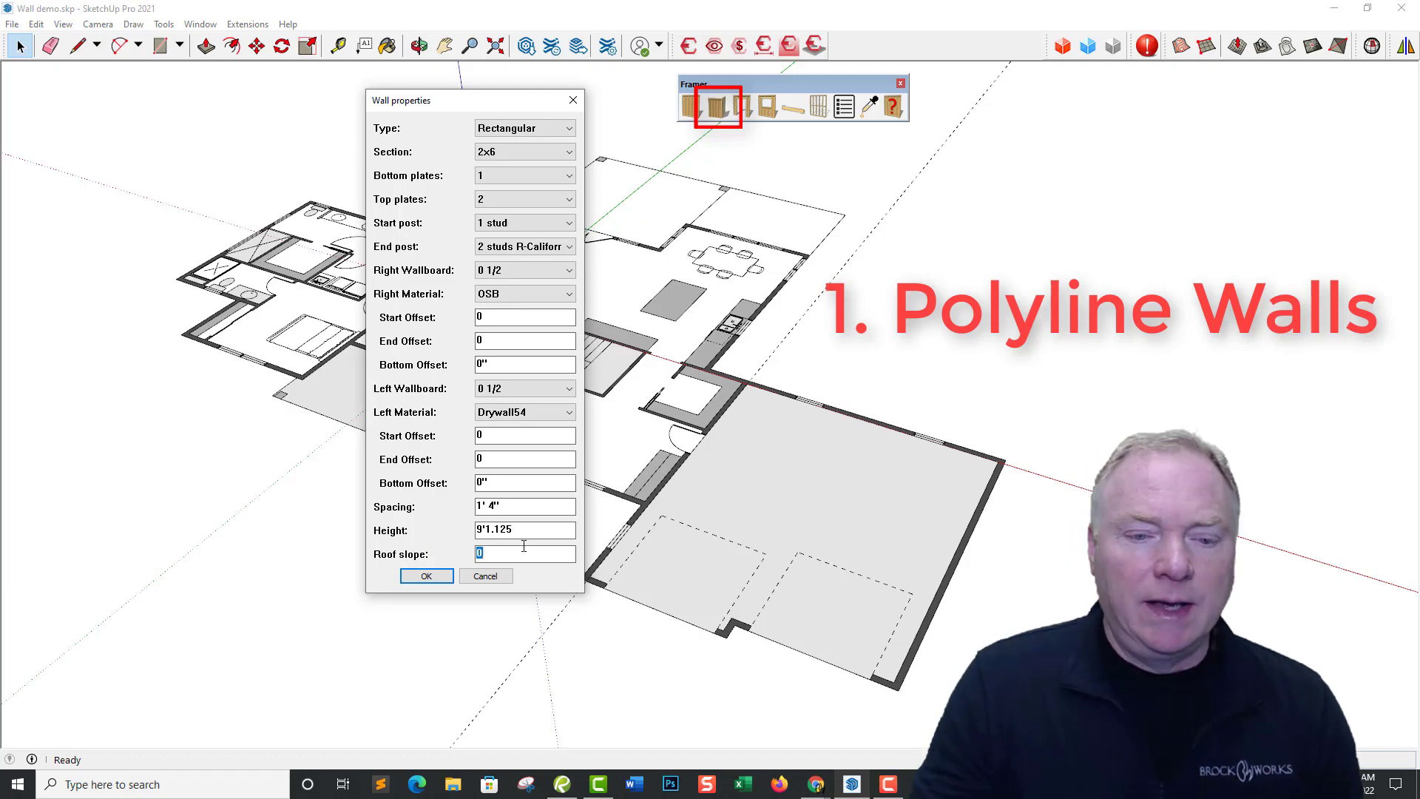
Accept the wall settings and start the wall at the garage-side wall corner
left_click(423, 581)
scroll(745, 522, "up", 6)
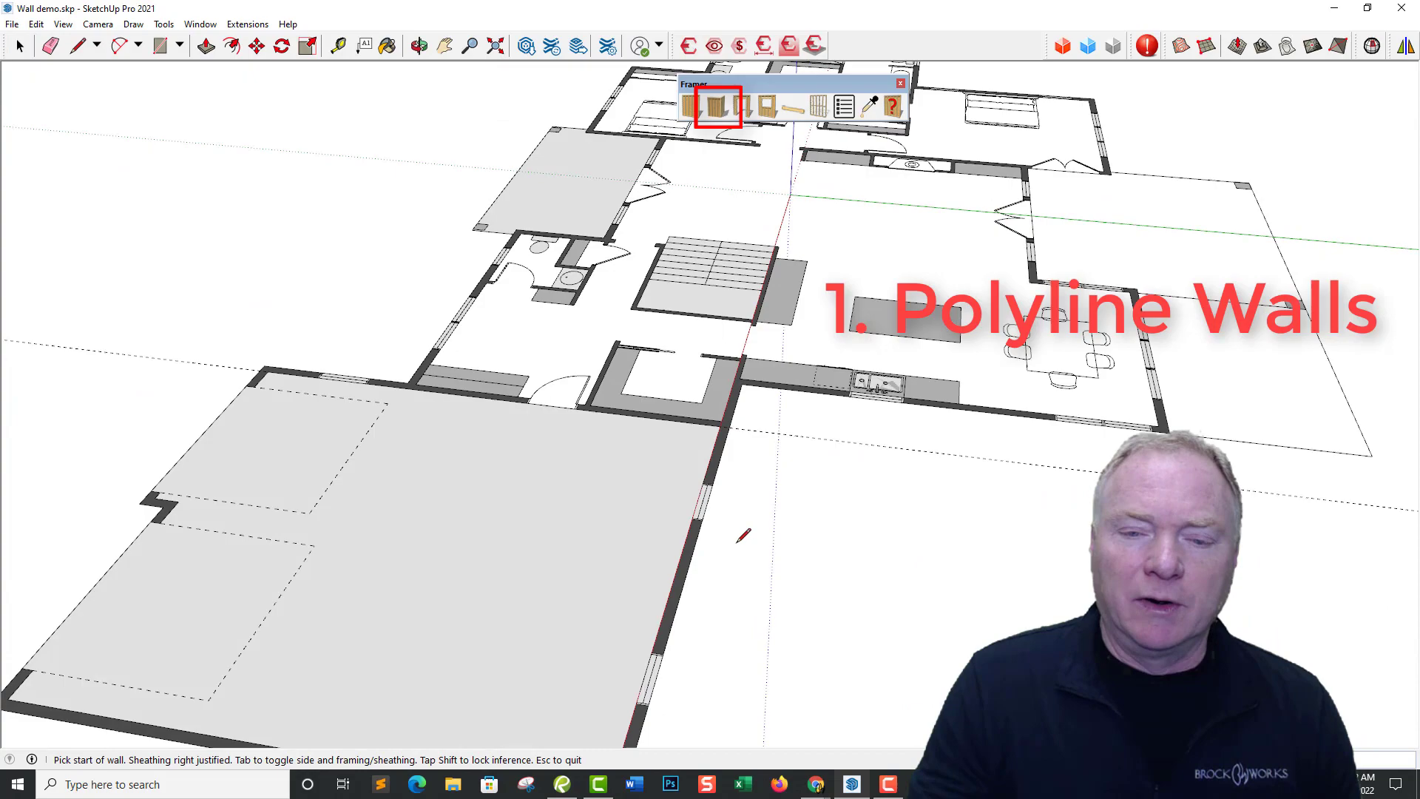
scroll(682, 429, "down", 3)
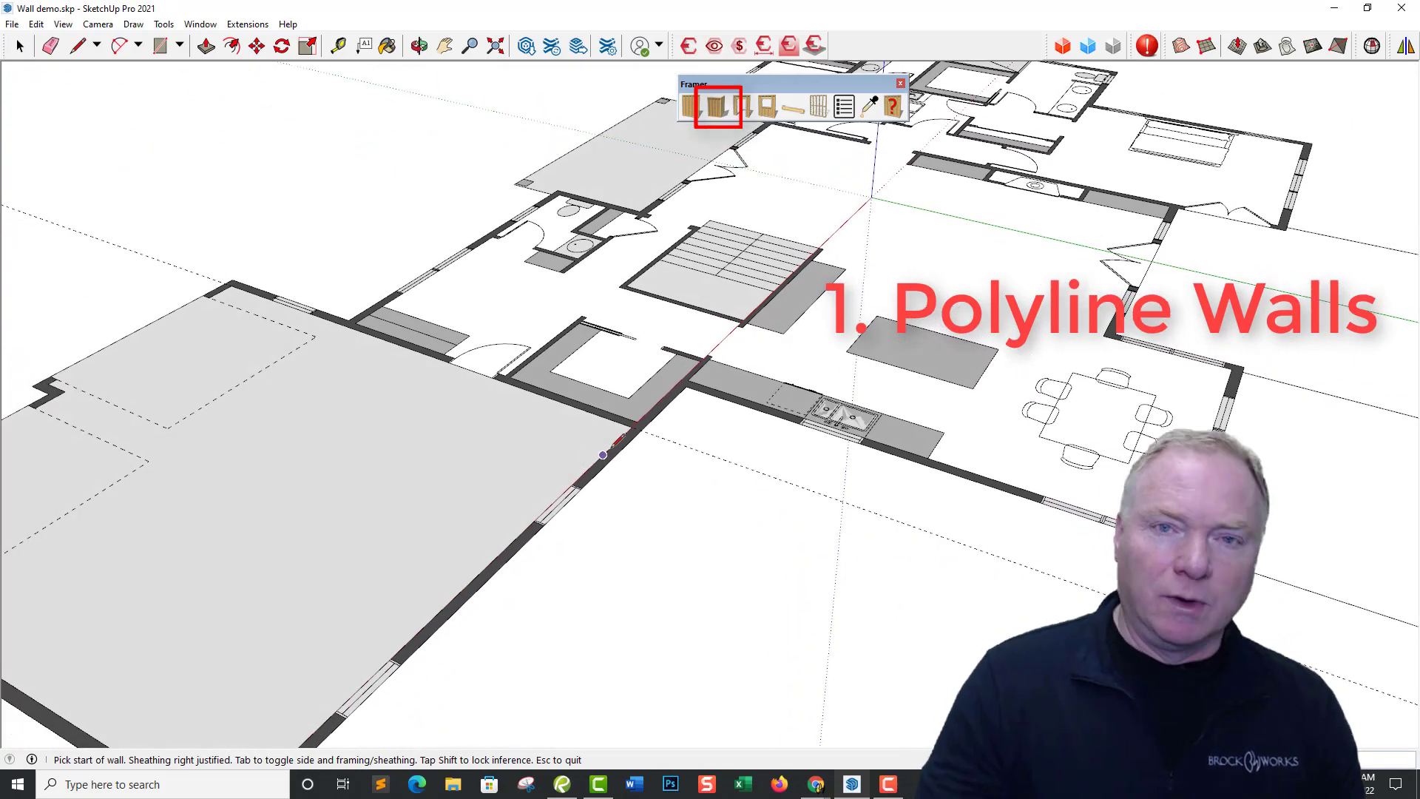
scroll(665, 466, "up", 3)
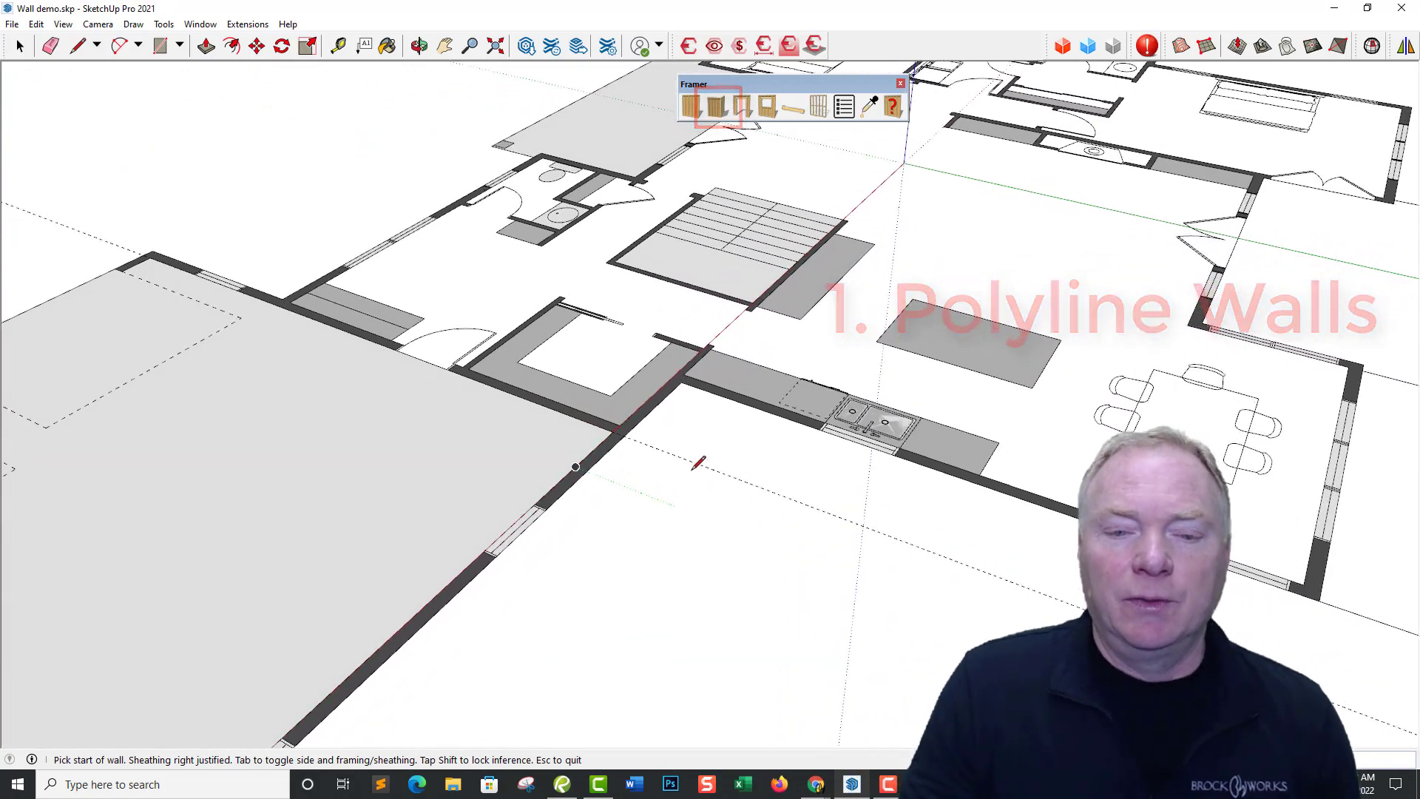
scroll(603, 492, "up", 4)
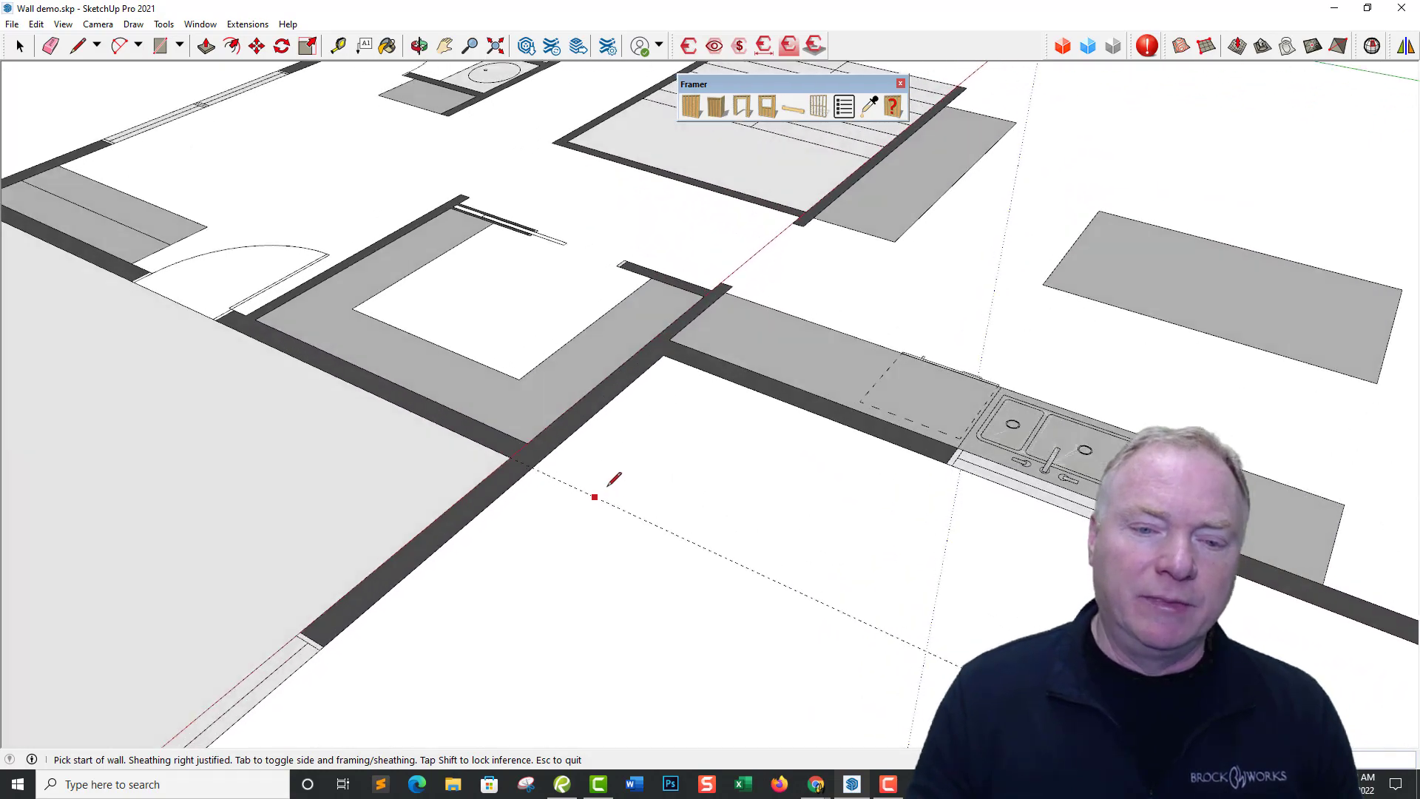
scroll(543, 517, "up", 5)
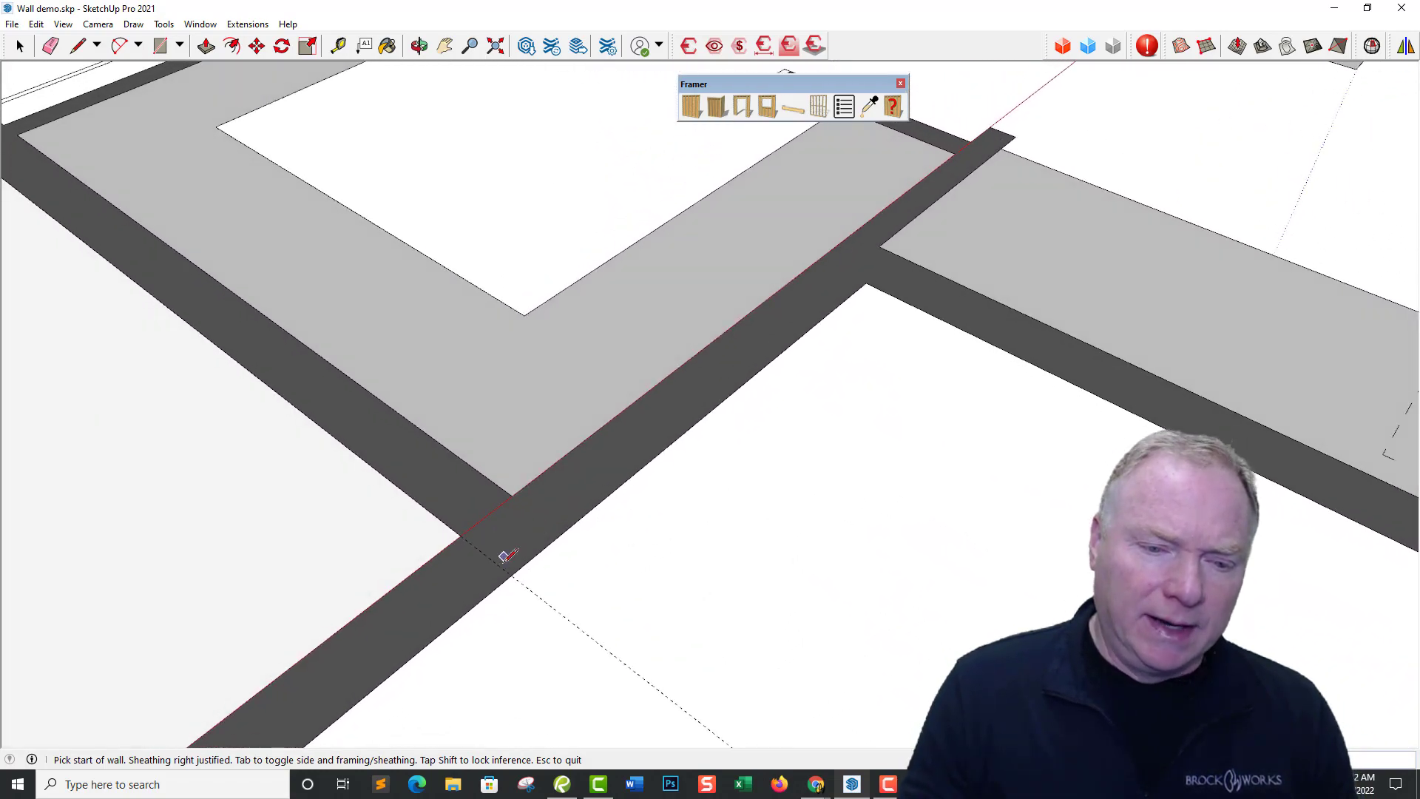
left_click(510, 573)
scroll(562, 539, "up", 3)
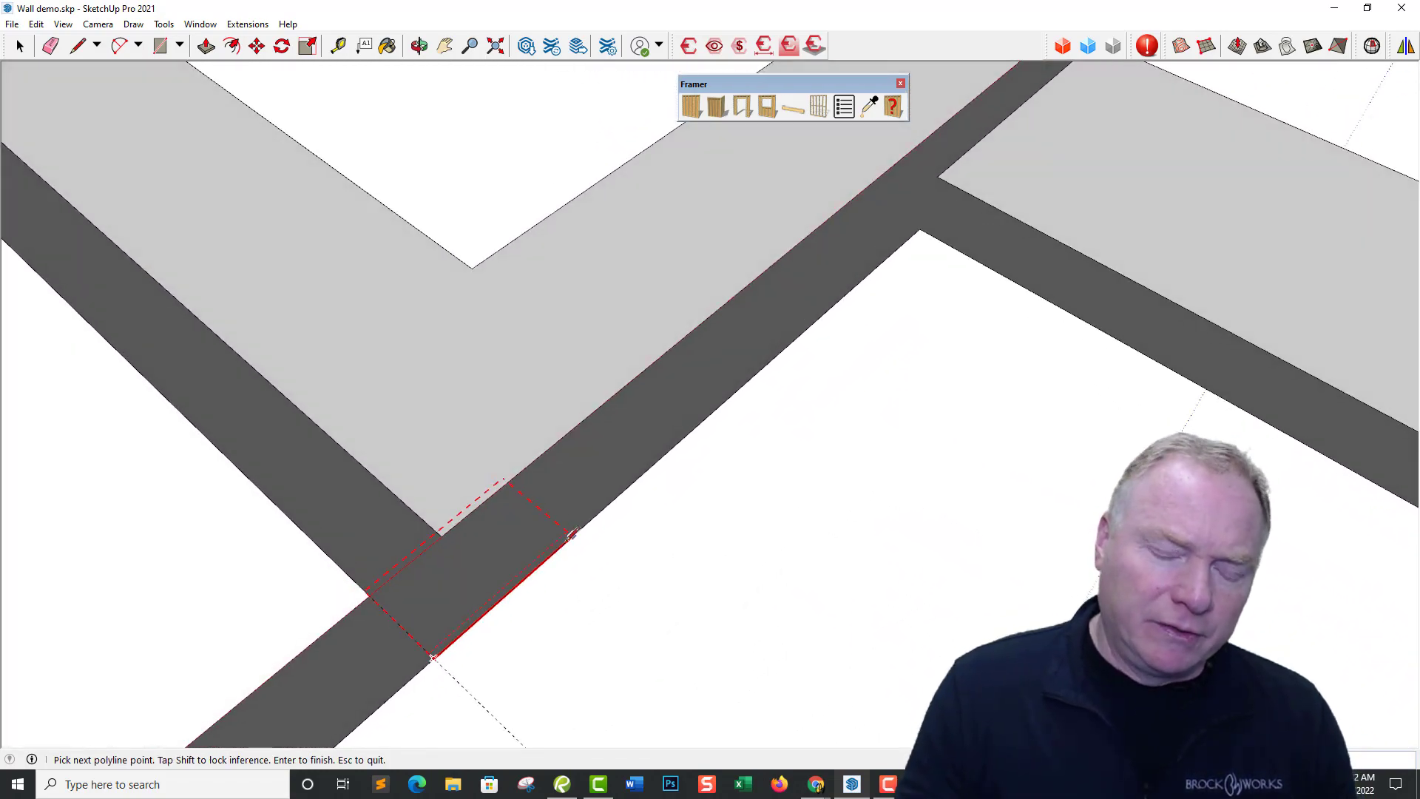
Flip the wall's sheathing side with Tab, then view the next junction
key("Tab")
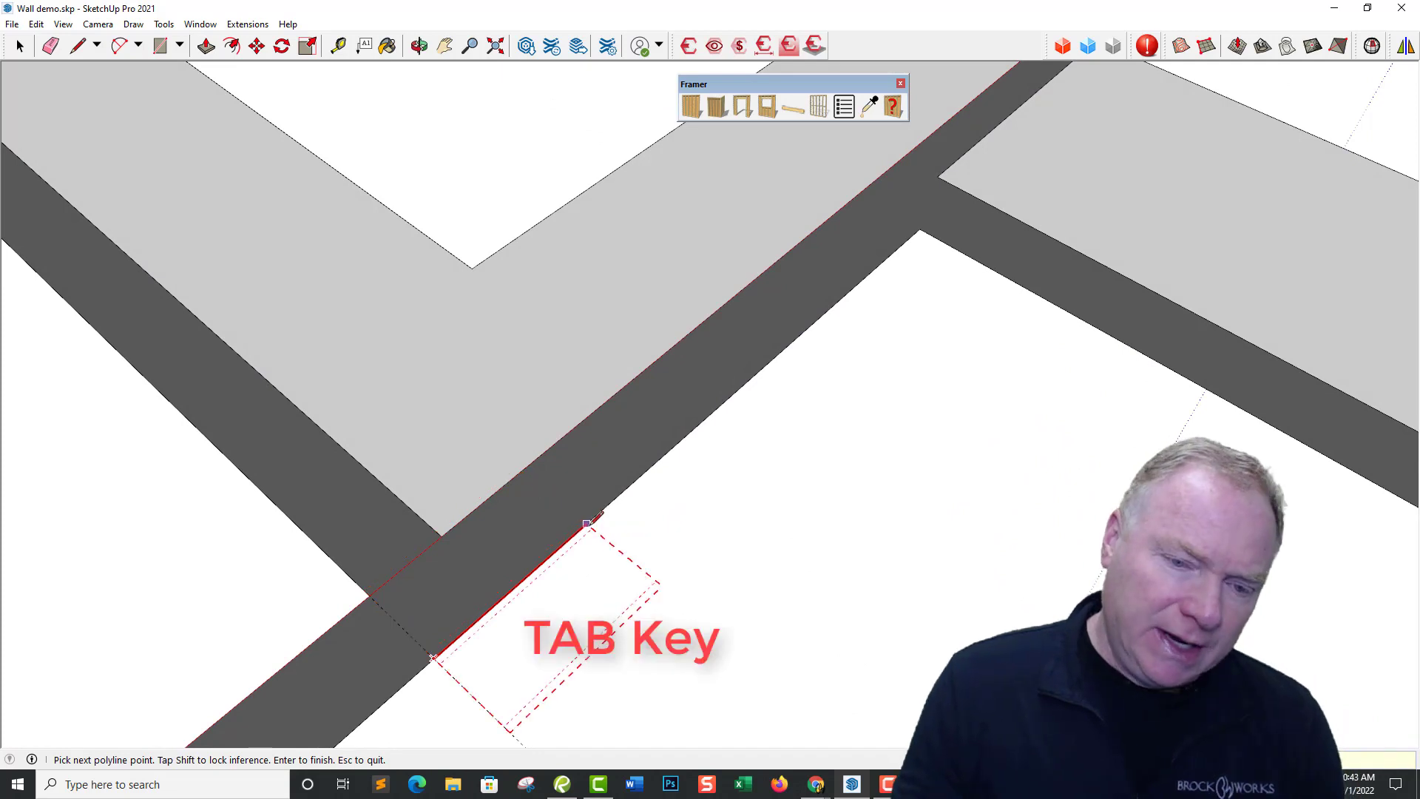
key("Tab")
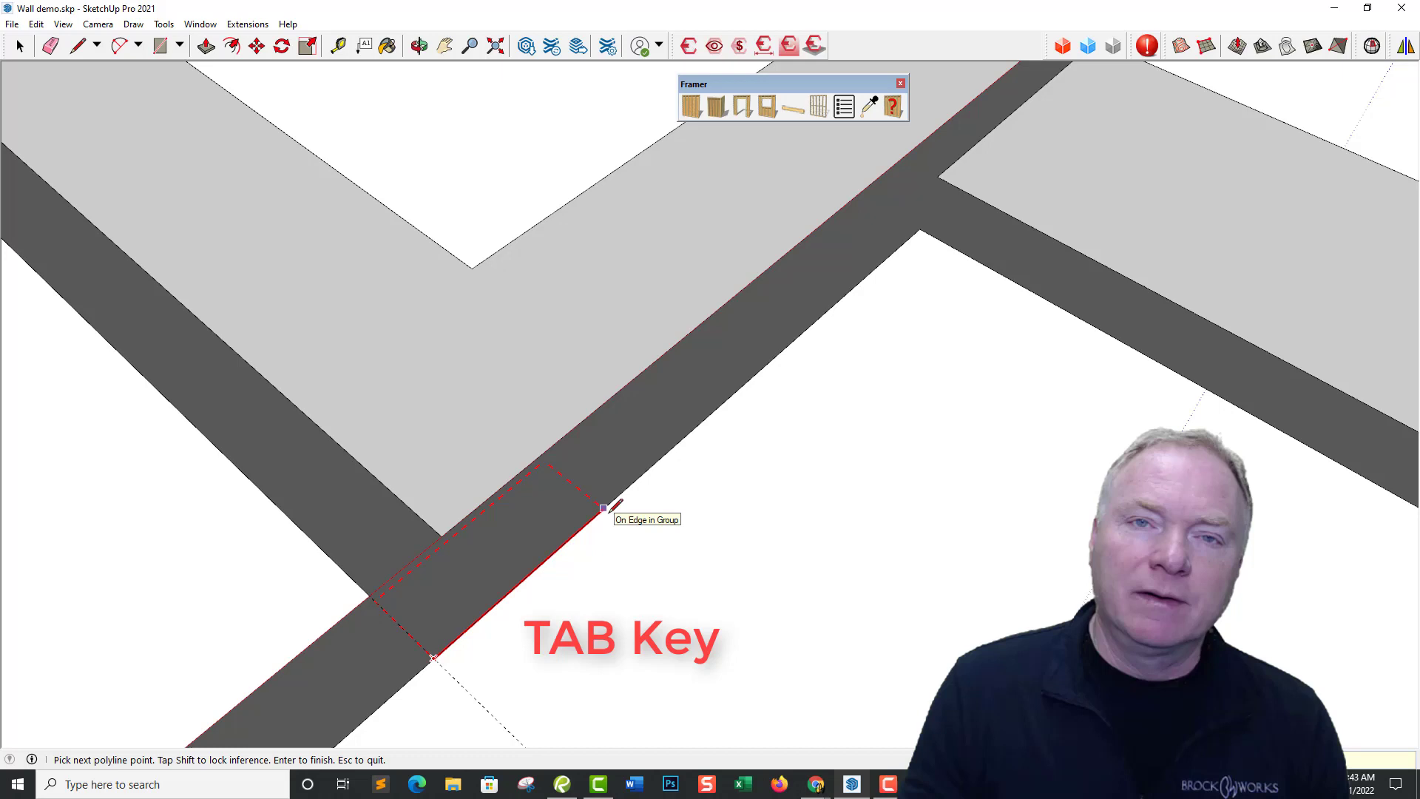
key("Tab")
key("Tab")
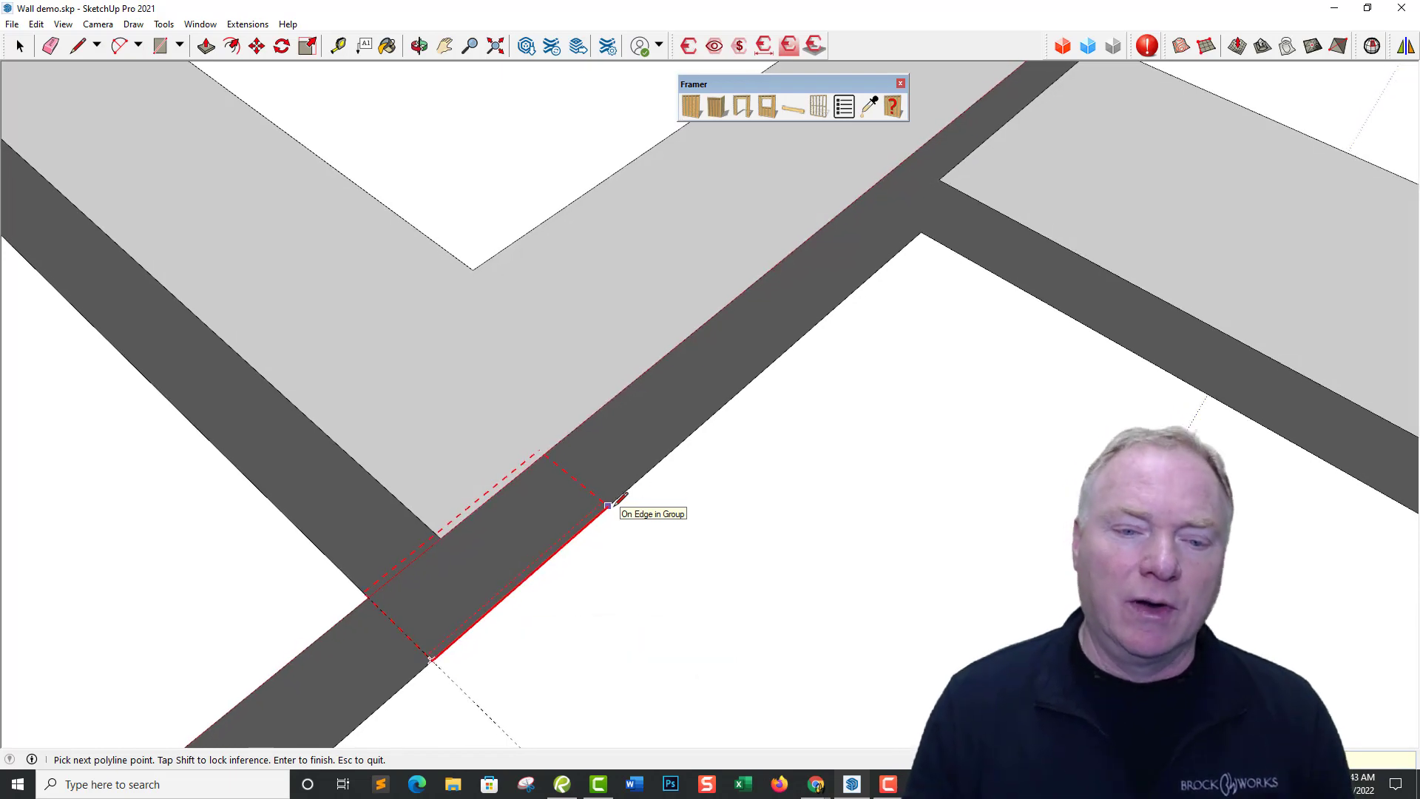
middle_click_drag(608, 504, 728, 443)
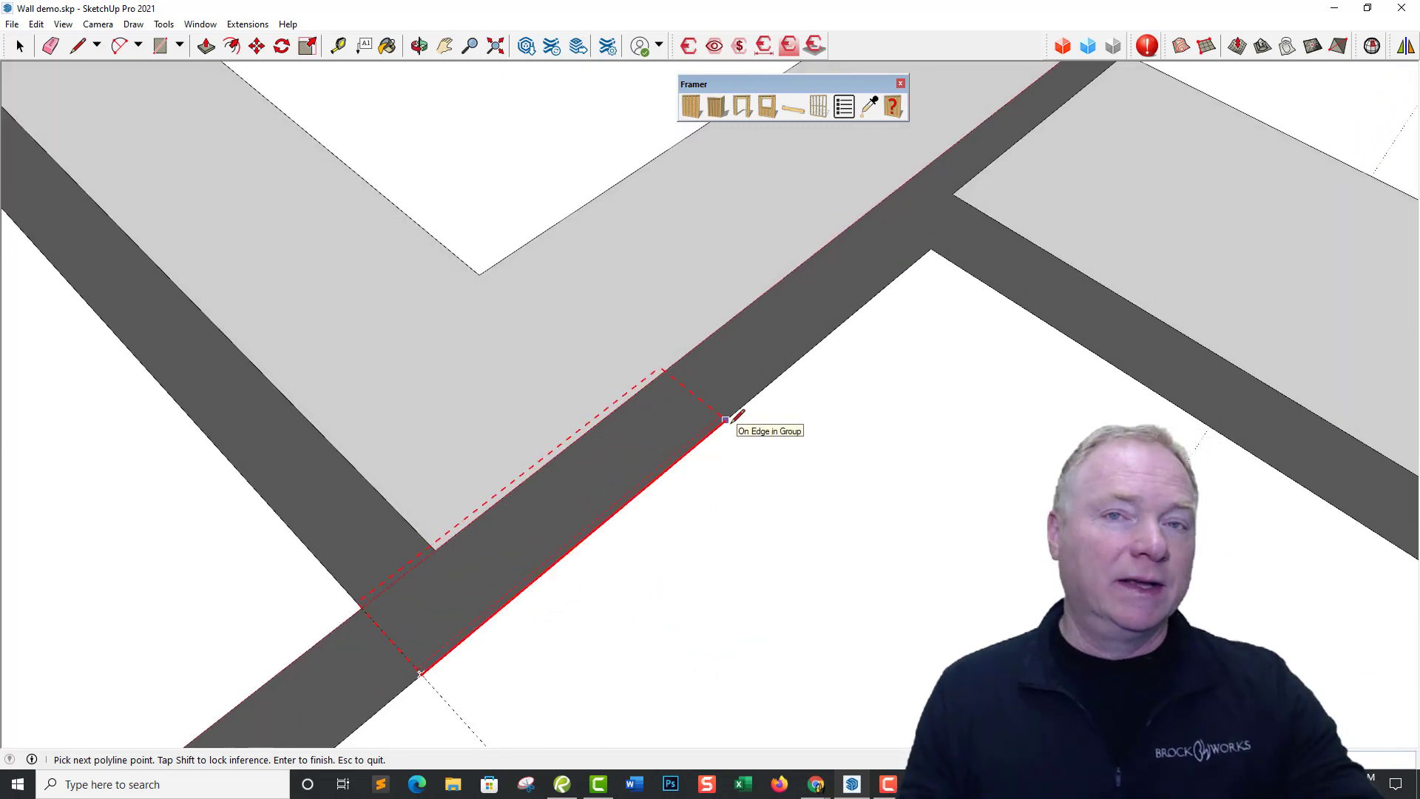
mouse_move(728, 418)
middle_mouse_down()
mouse_move(777, 396)
mouse_move(784, 282)
middle_mouse_up()
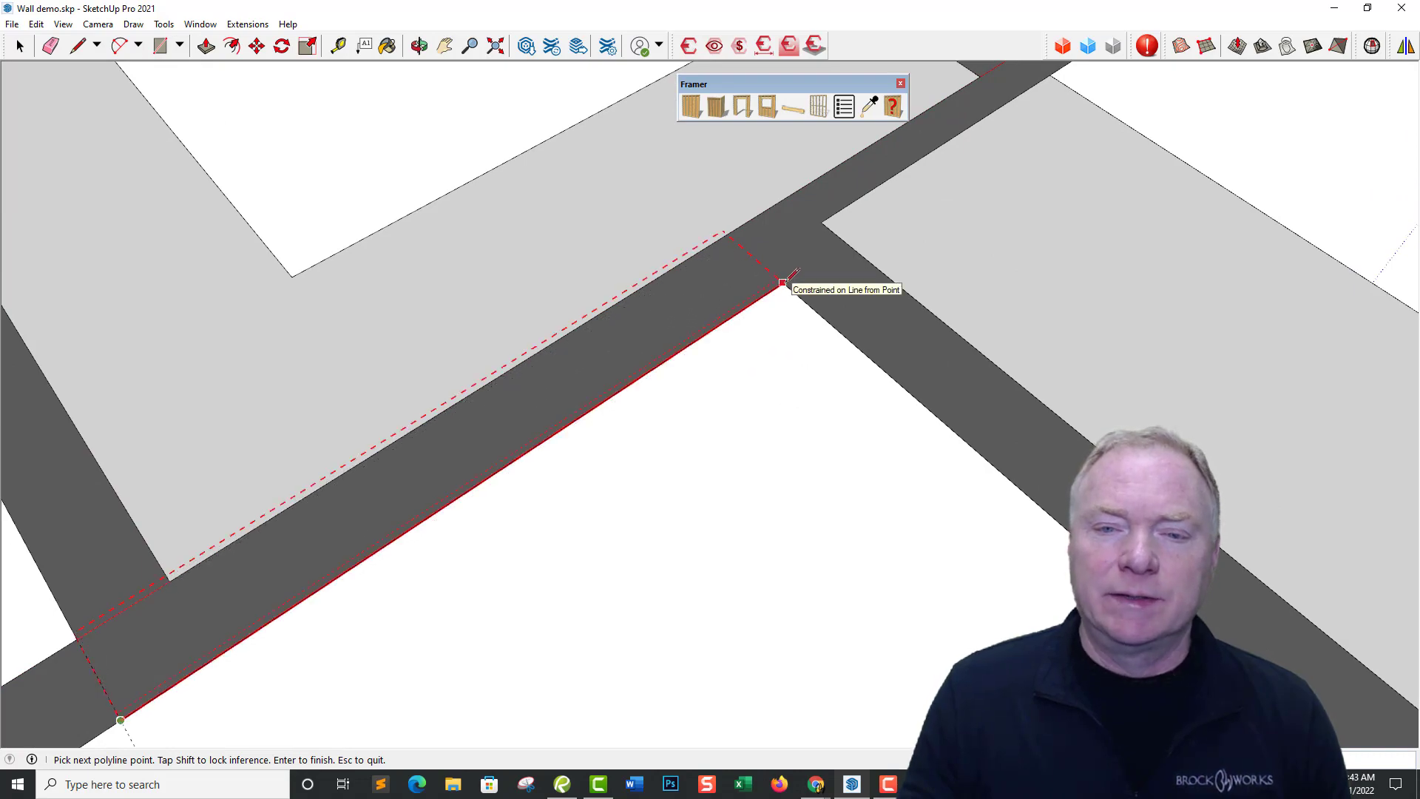
Trace the wall's first corners from the junction along the long exterior wall
left_click(786, 285)
scroll(966, 367, "down", 6)
middle_click_drag(823, 397, 666, 556, "shift")
left_click(913, 536)
left_click(648, 564)
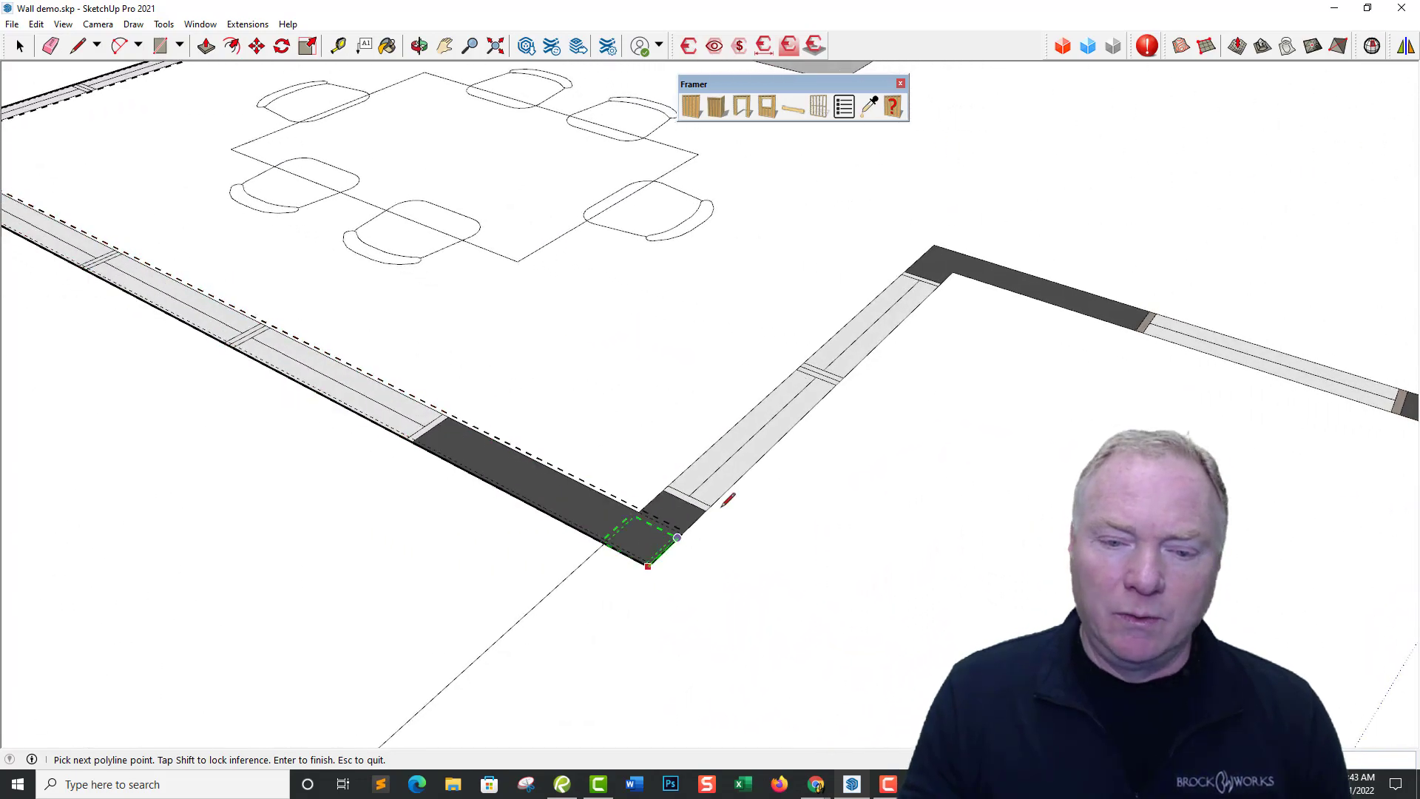
scroll(928, 311, "up", 4)
left_click(931, 315)
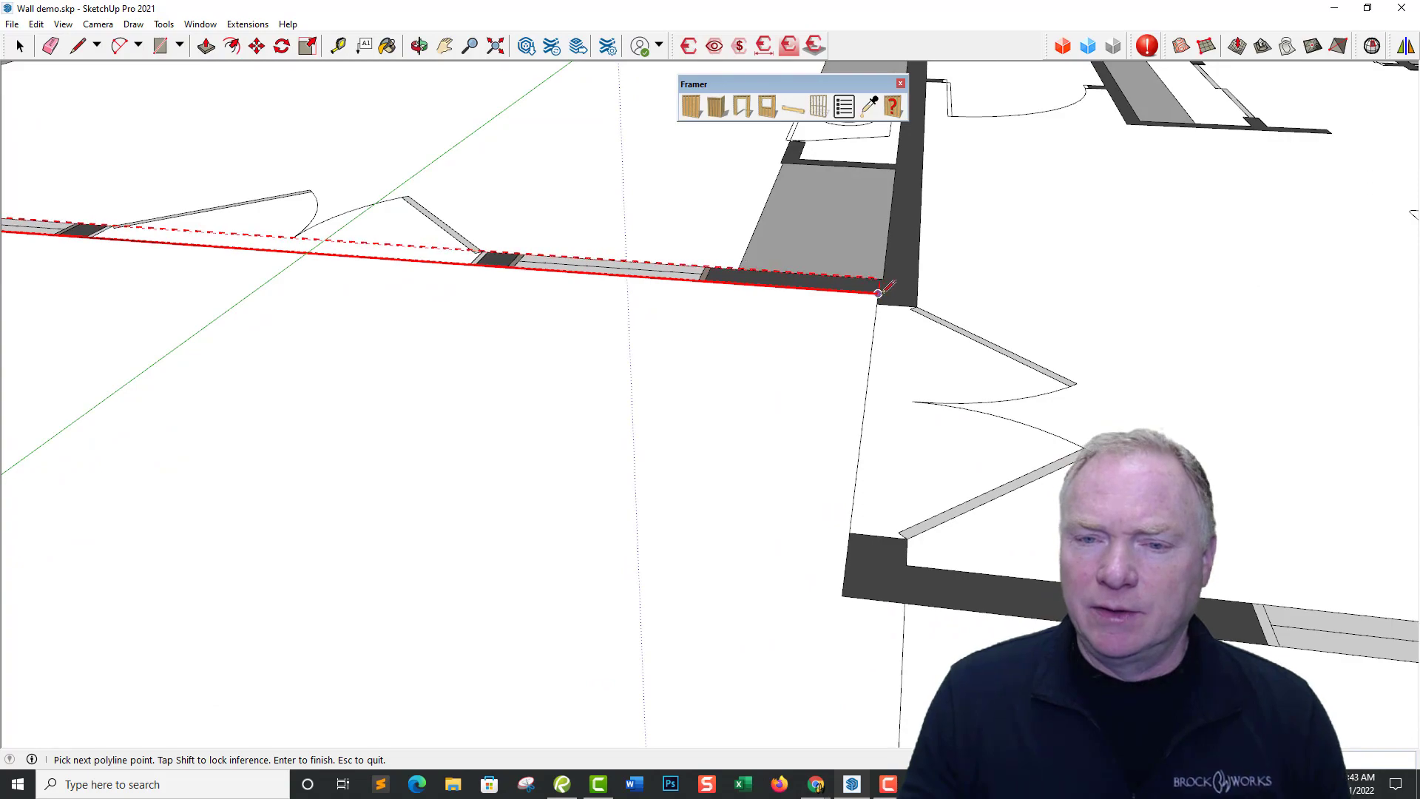
left_click(885, 294)
left_click(841, 595)
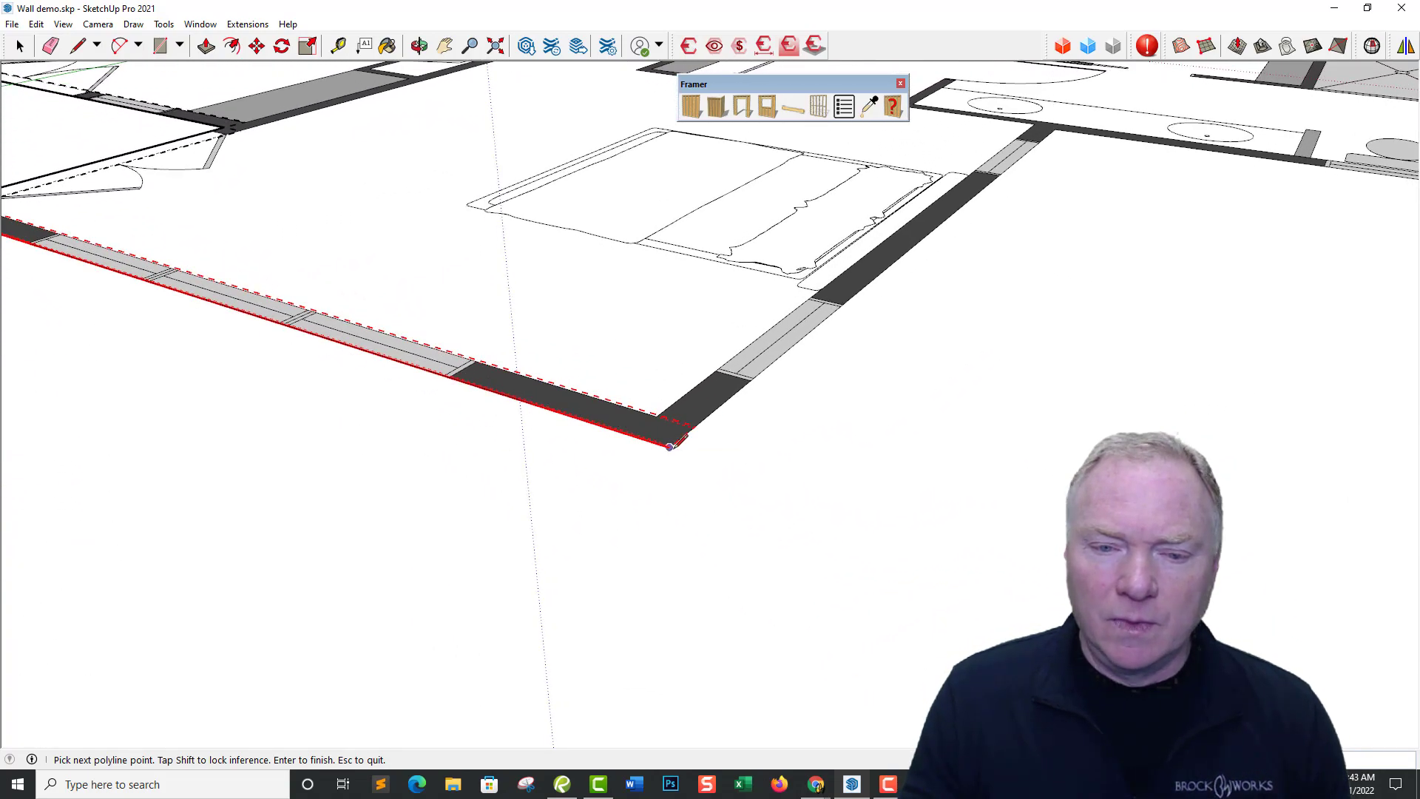
left_click(669, 447)
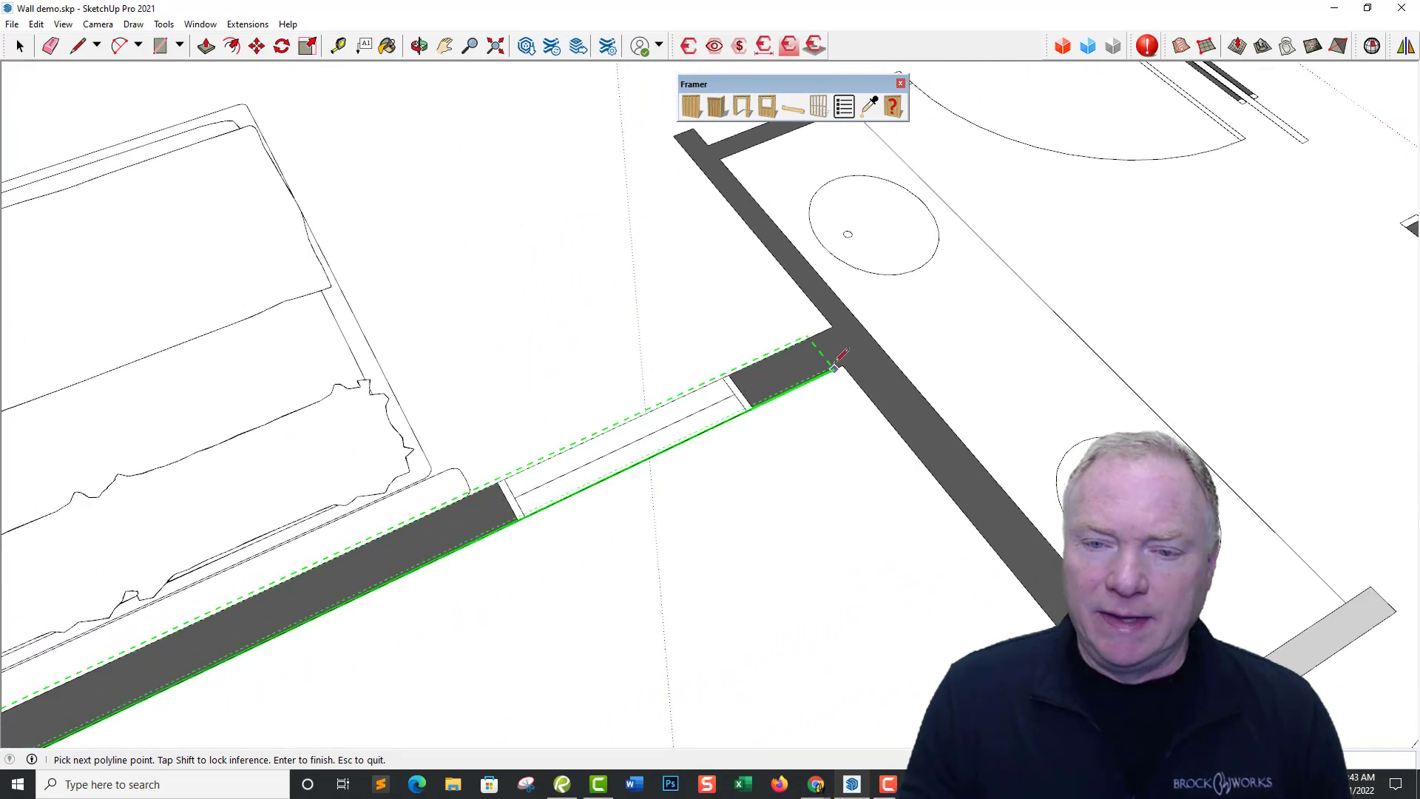
left_click(834, 368)
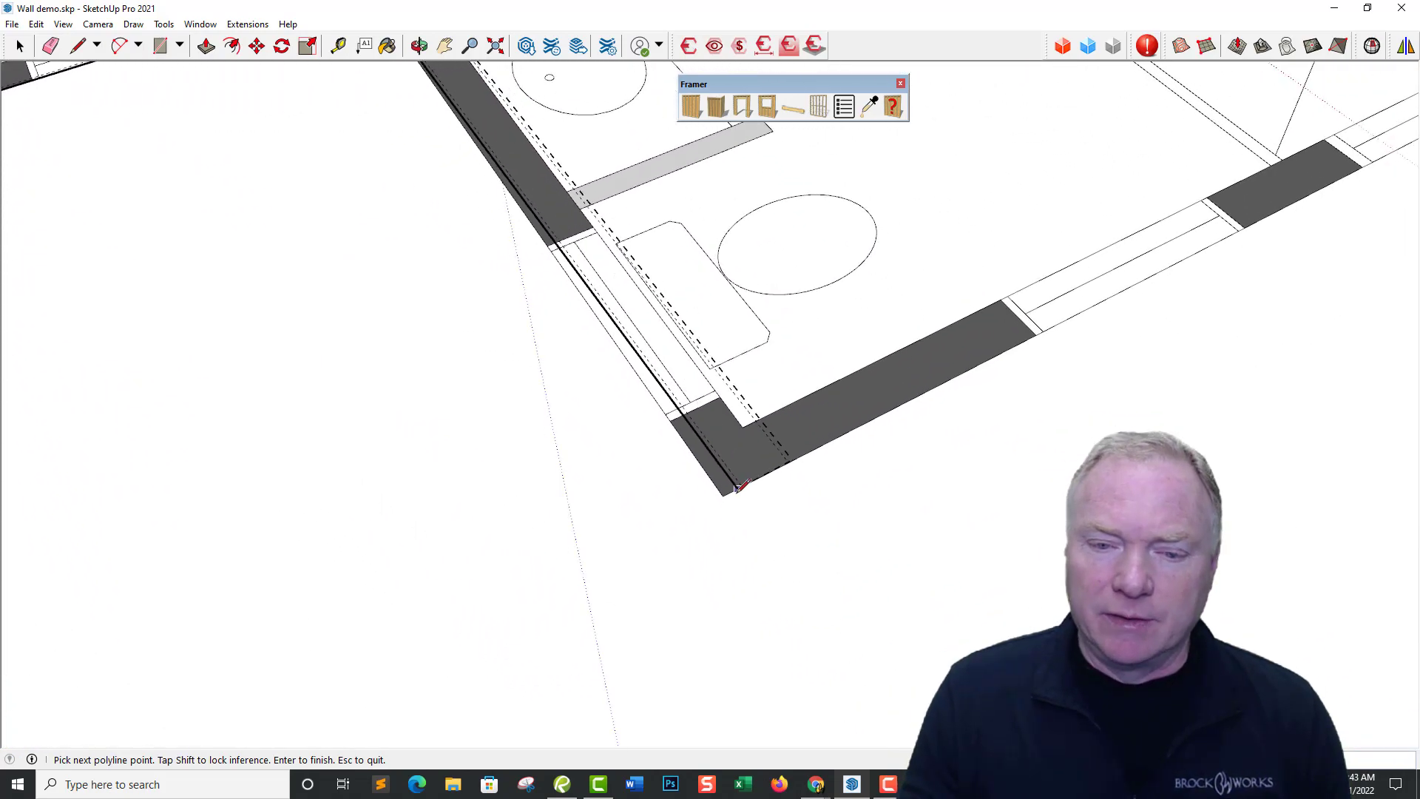
left_click(739, 486)
Continue the wall around the next inside and outside corners of the plan edge
scroll(740, 486, "down", 2)
middle_click_drag(739, 486, 855, 421)
scroll(834, 436, "up", 3)
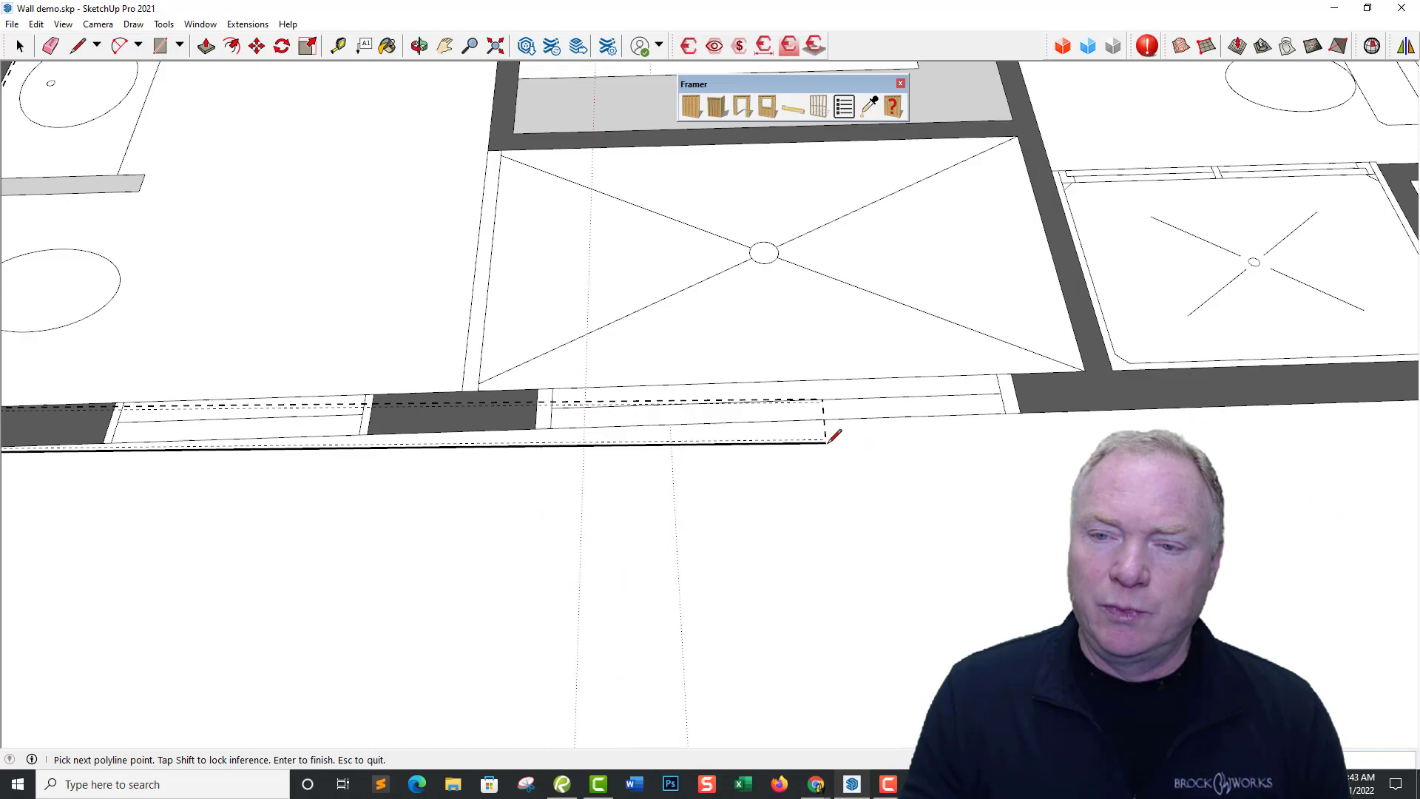
left_click(720, 533)
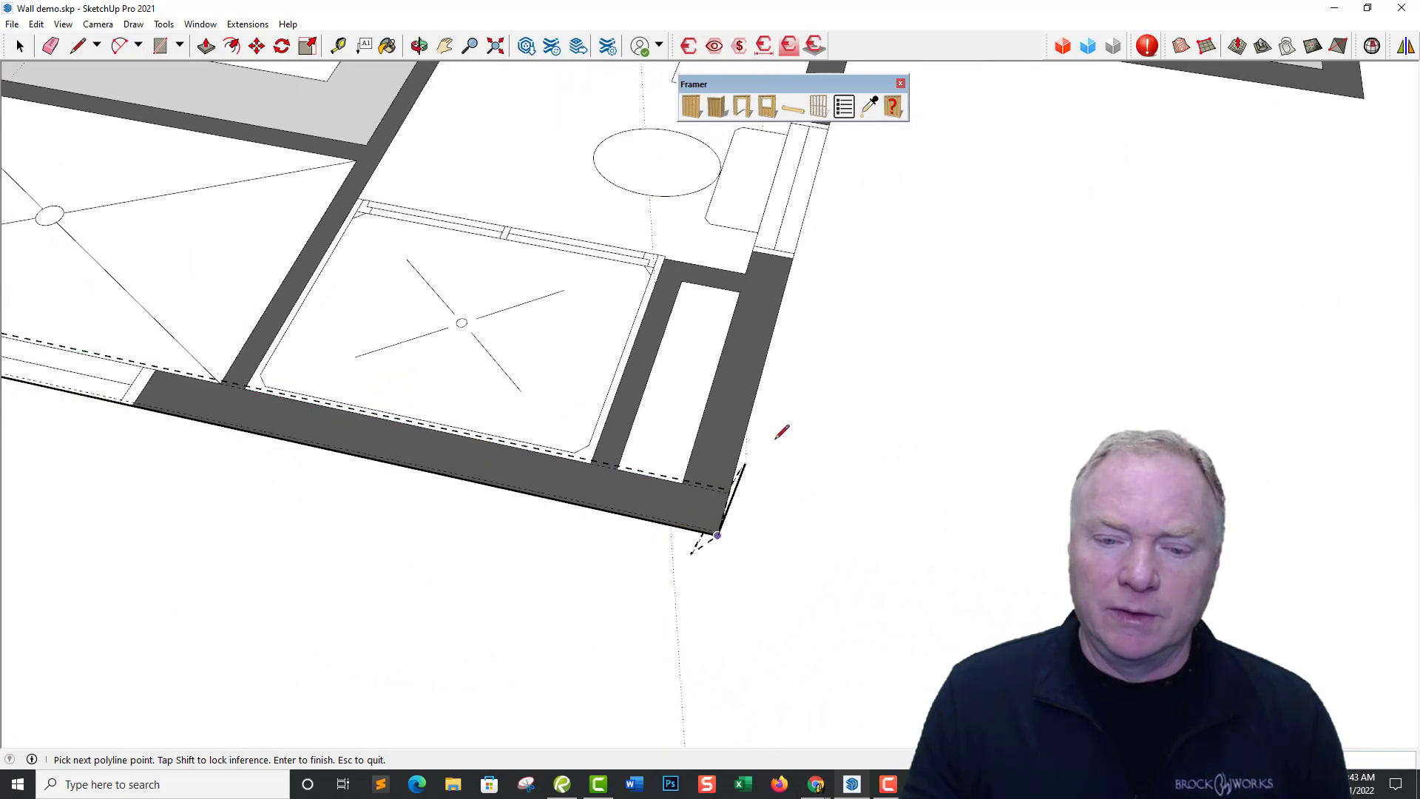
left_click(774, 385)
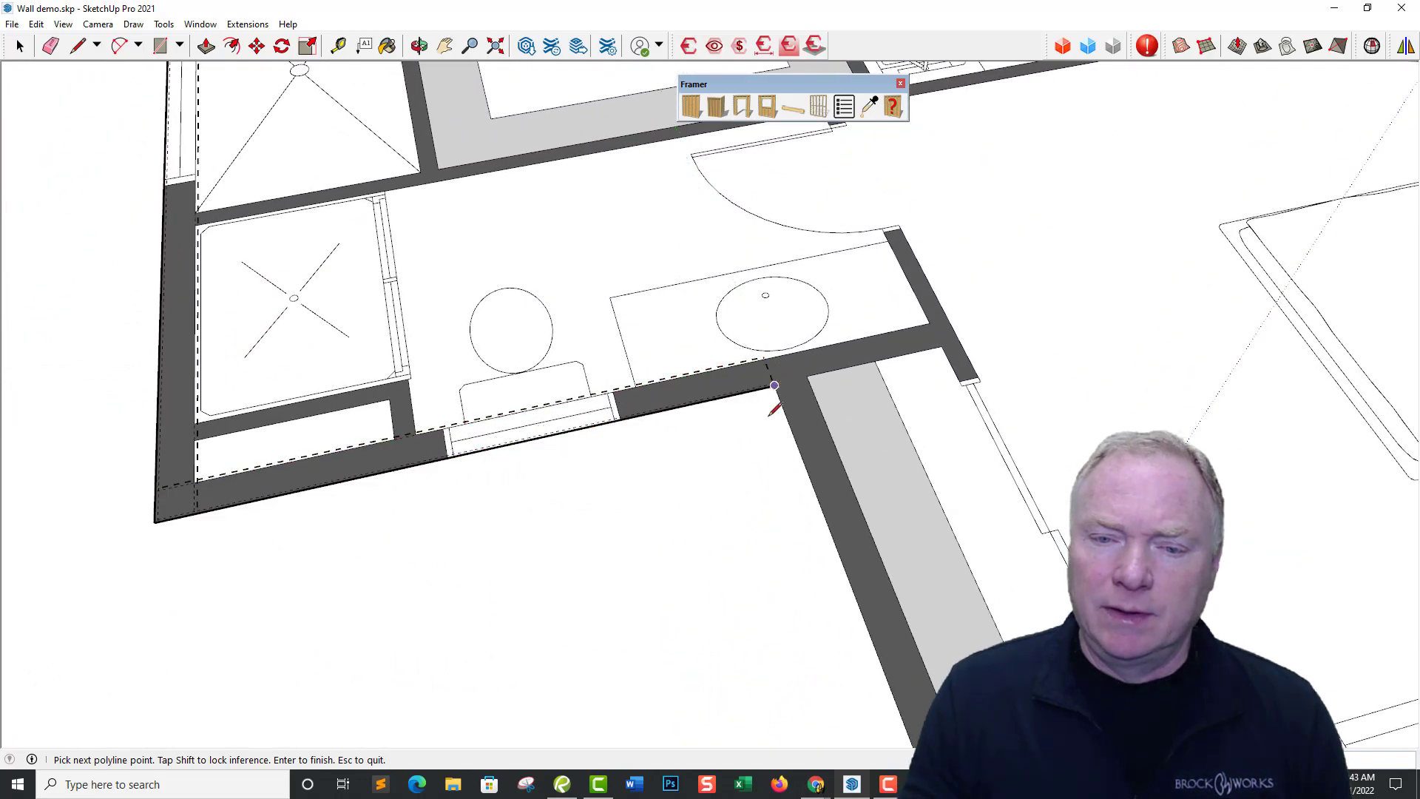
left_click(774, 405)
scroll(775, 405, "down", 2)
middle_click_drag(770, 443, 691, 513)
left_click(759, 485)
scroll(826, 446, "up", 2)
scroll(826, 445, "down", 2)
left_click(690, 512)
scroll(694, 339, "up", 2)
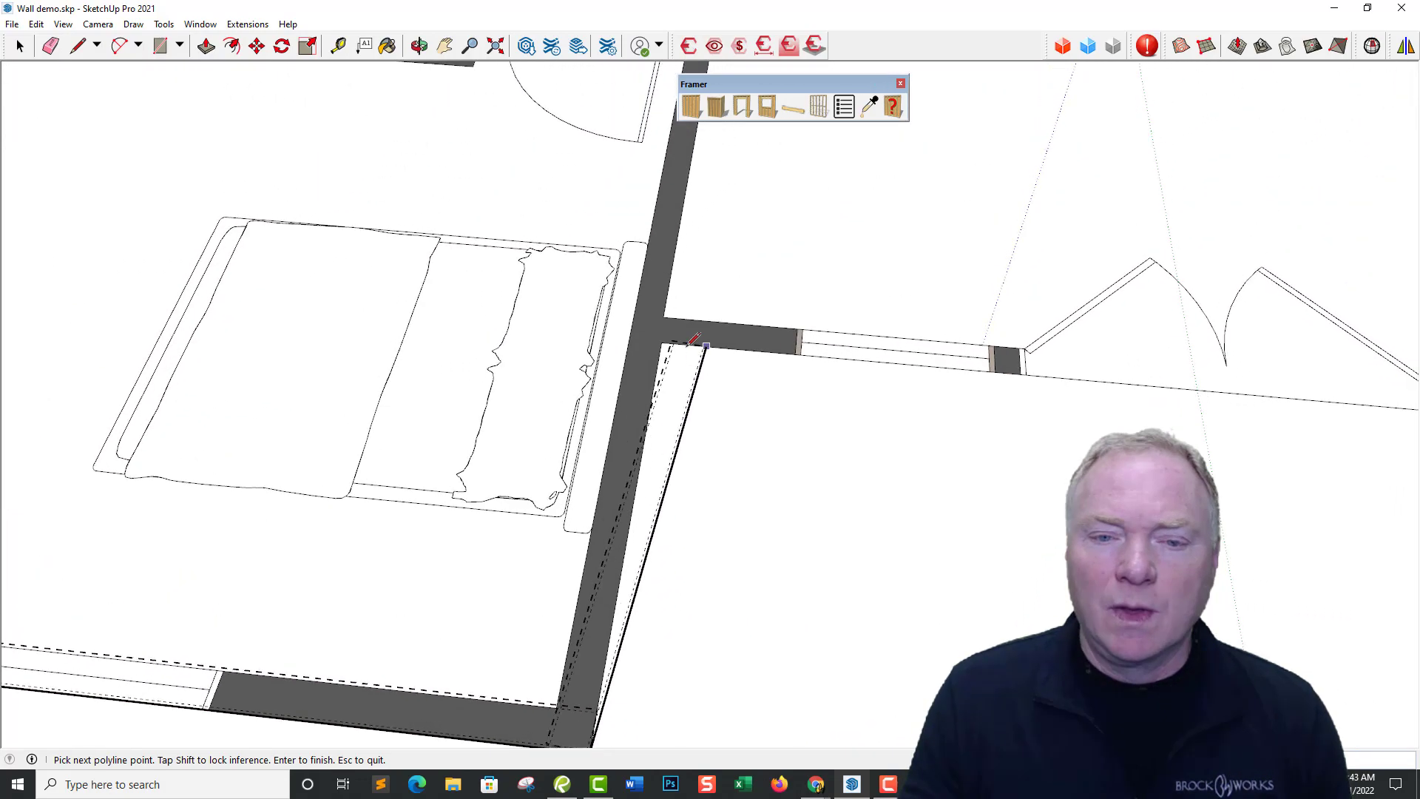
left_click(662, 342)
Carry the wall to the right-hand corner, snapping its final end point
middle_click_drag(884, 350, 792, 362)
scroll(808, 355, "down", 2)
scroll(785, 362, "up", 1)
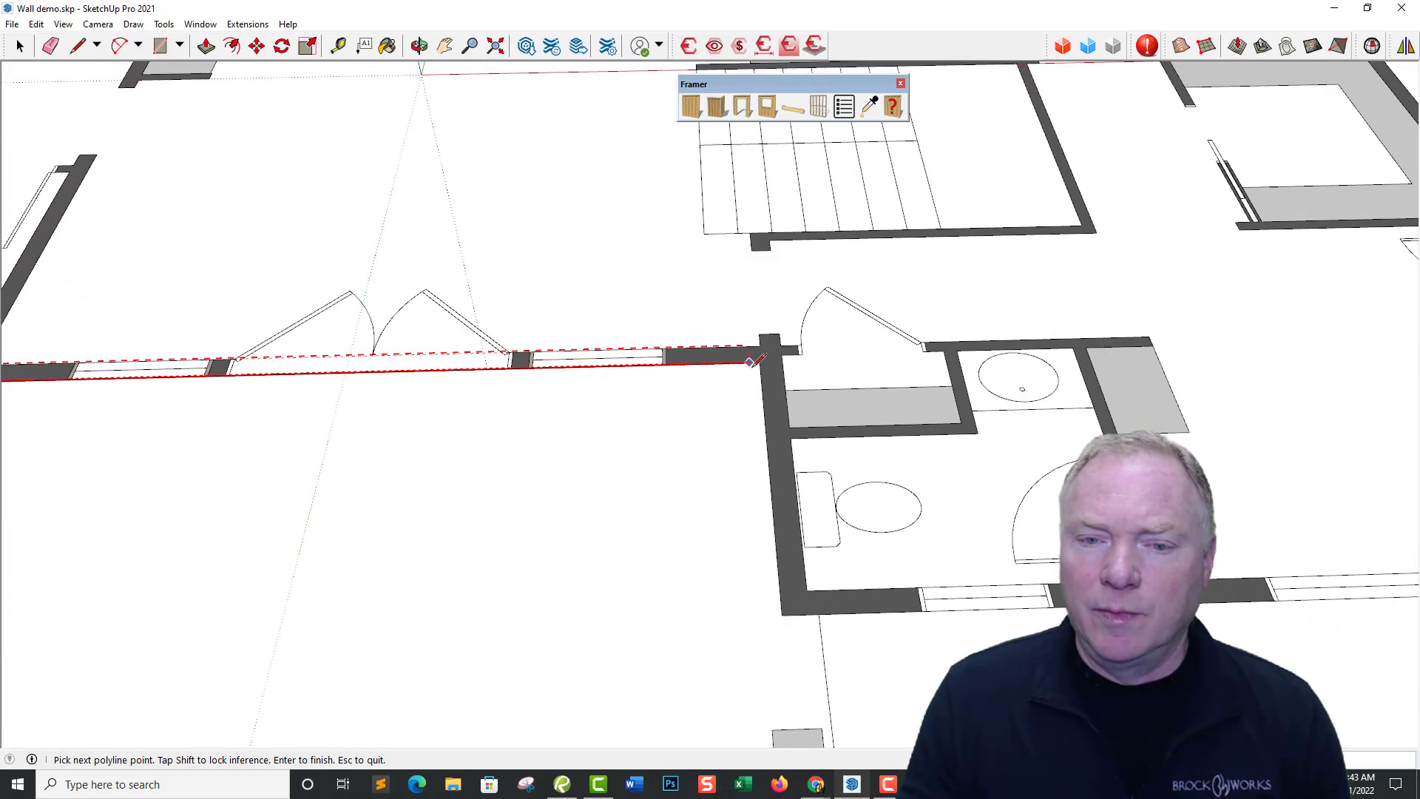
left_click(755, 361)
left_click(781, 610)
middle_click_drag(781, 611, 794, 601)
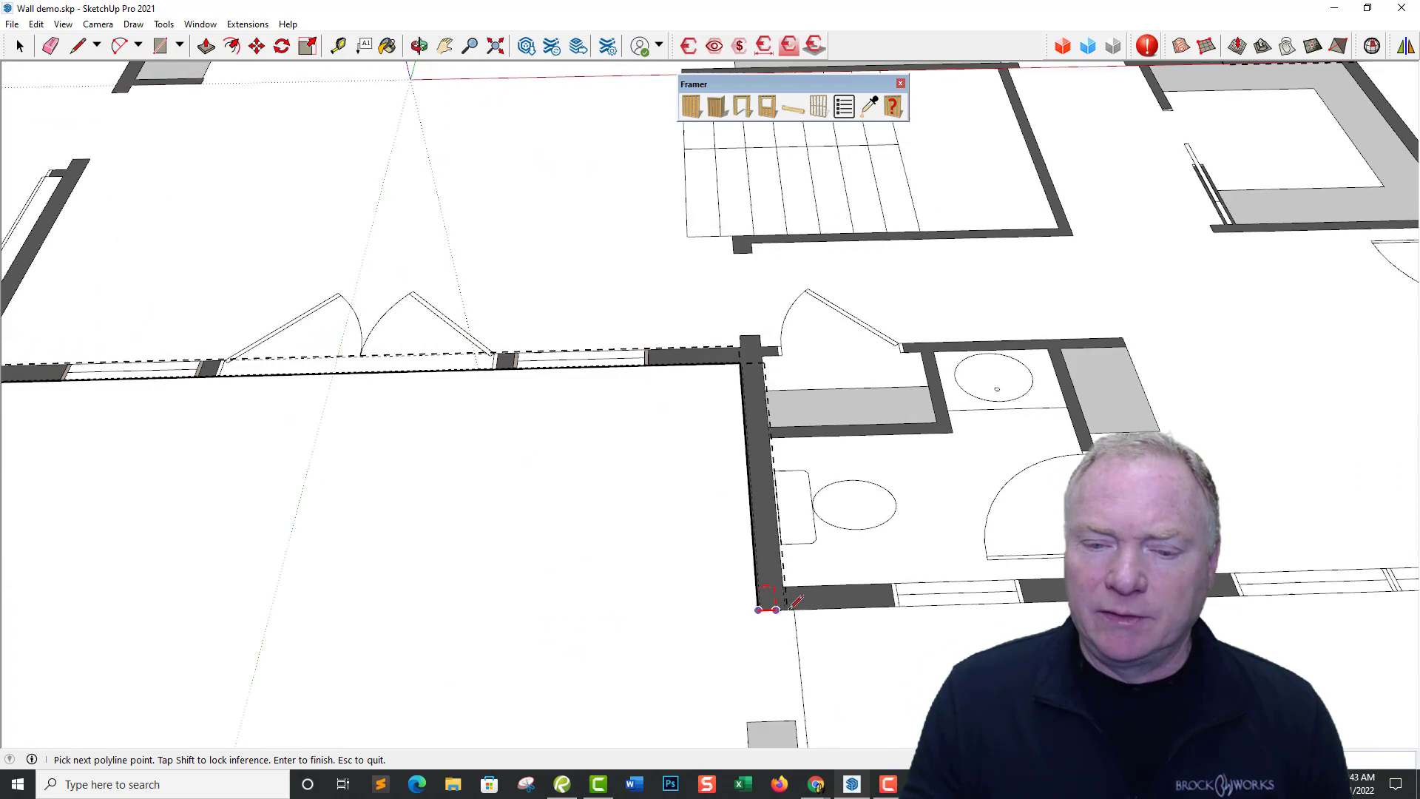
scroll(792, 606, "down", 3)
middle_click_drag(917, 602, 791, 596)
middle_click_drag(916, 551, 795, 551)
scroll(792, 552, "up", 3)
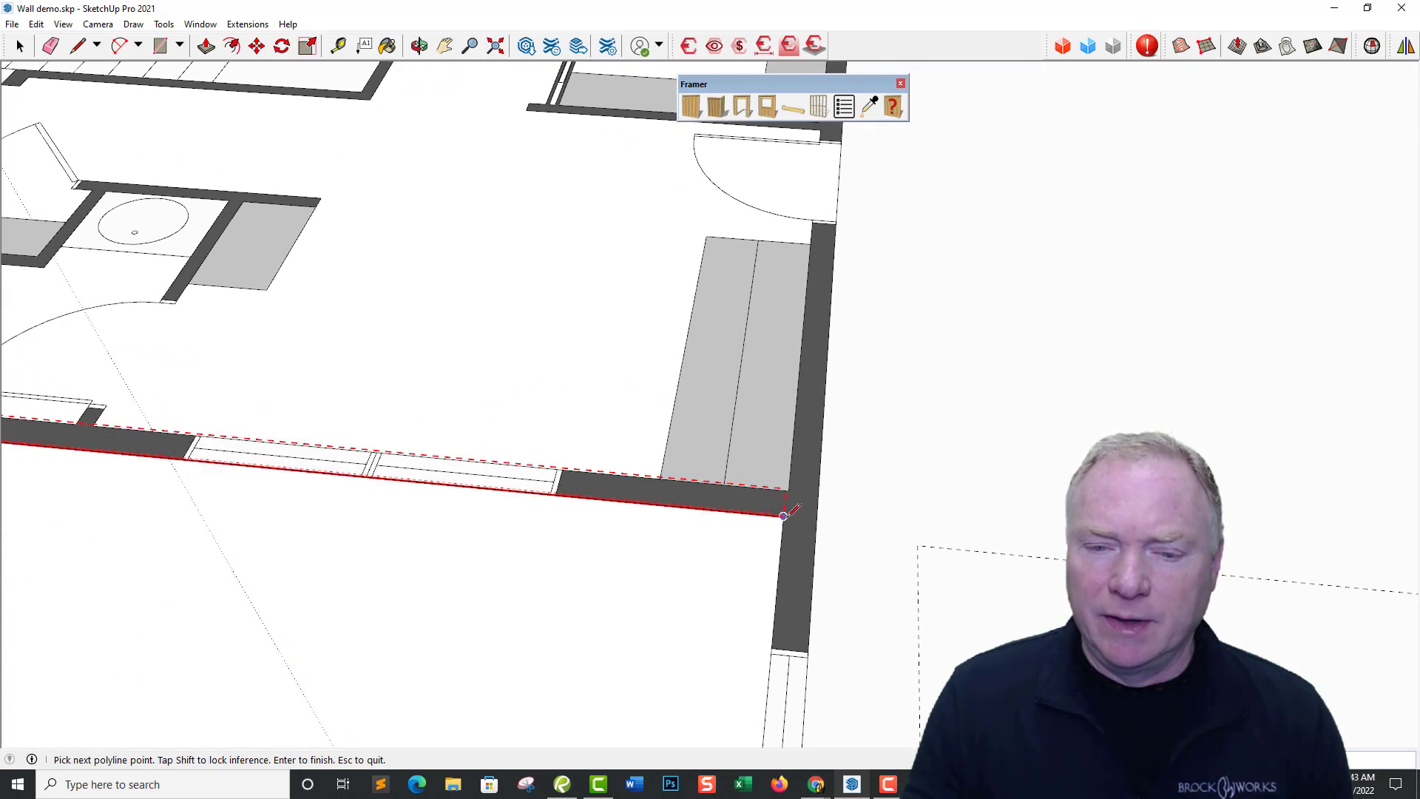
left_click(783, 516)
Finish the wall path so Framer generates the framed wall
key("Return")
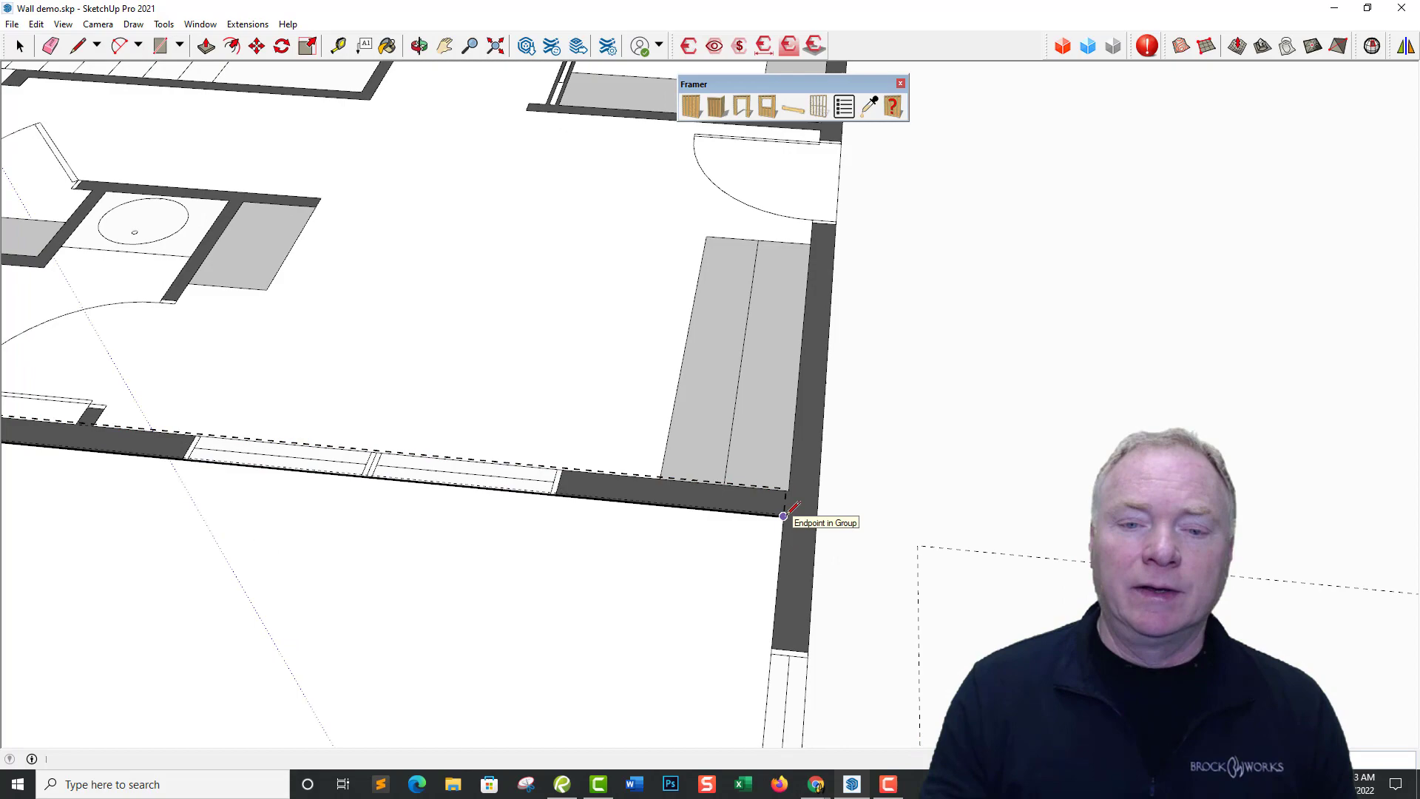
scroll(916, 525, "down", 5)
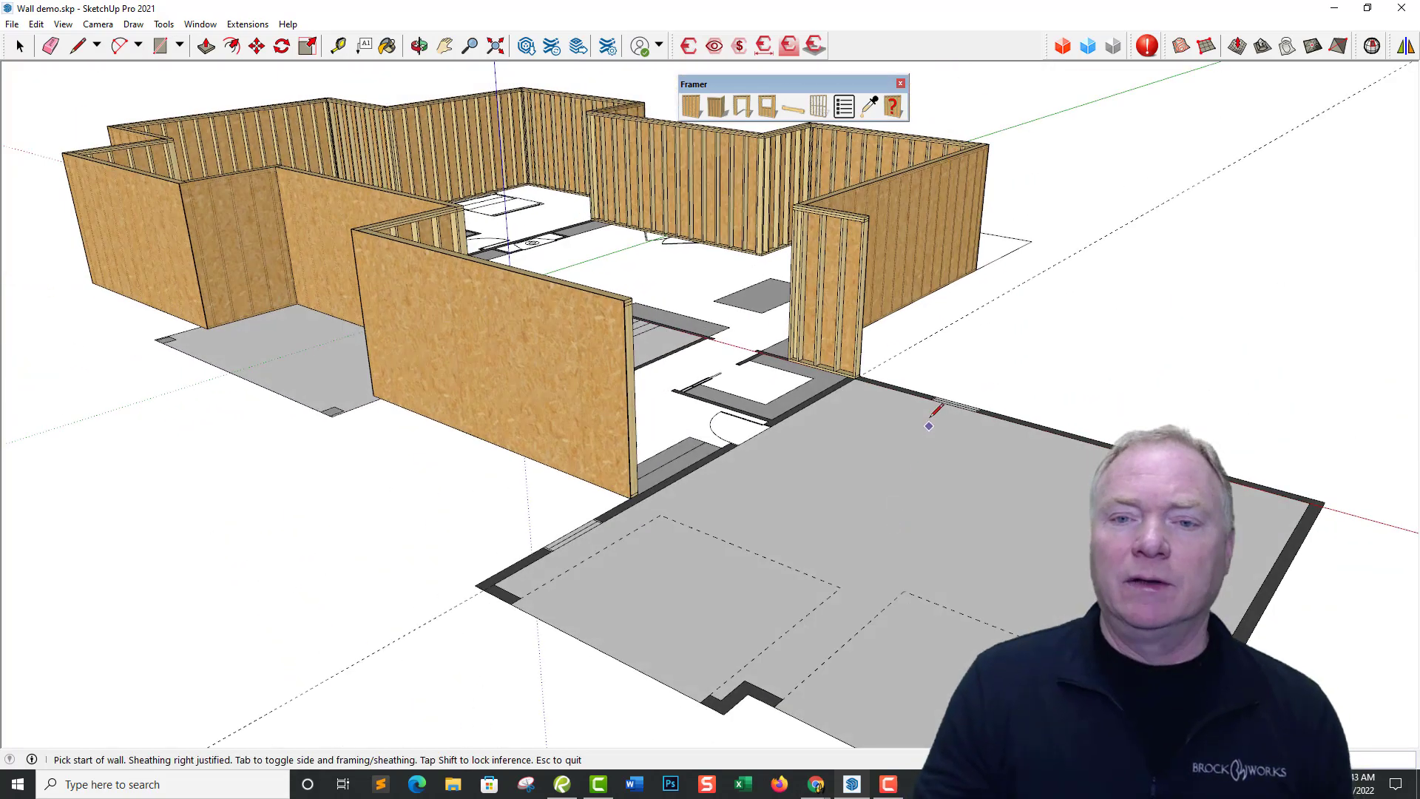
key("space")
scroll(1131, 406, "up", 2)
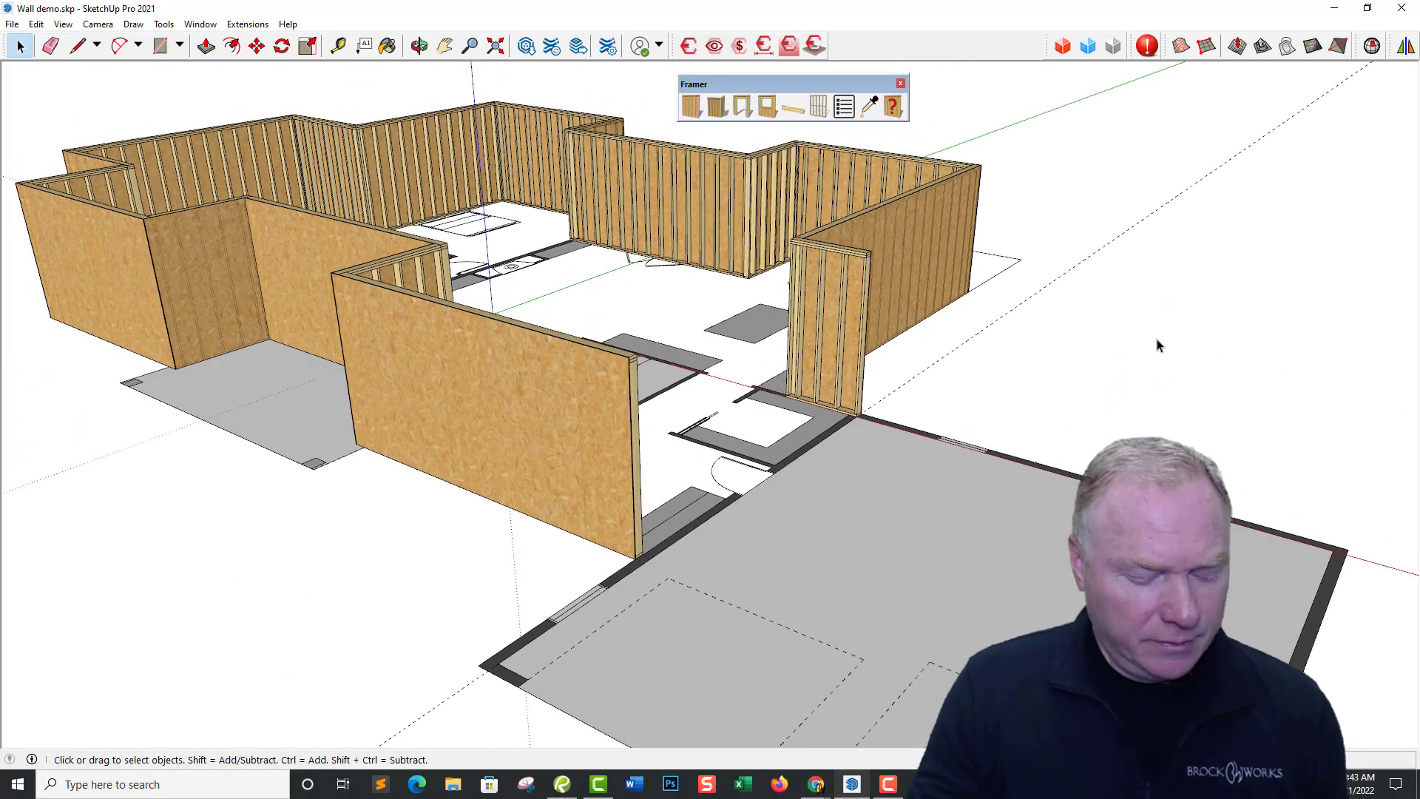
Hide the Wall_Sheathing_Drywall tag to expose the studs, then close the tray
key("ctrl+d")
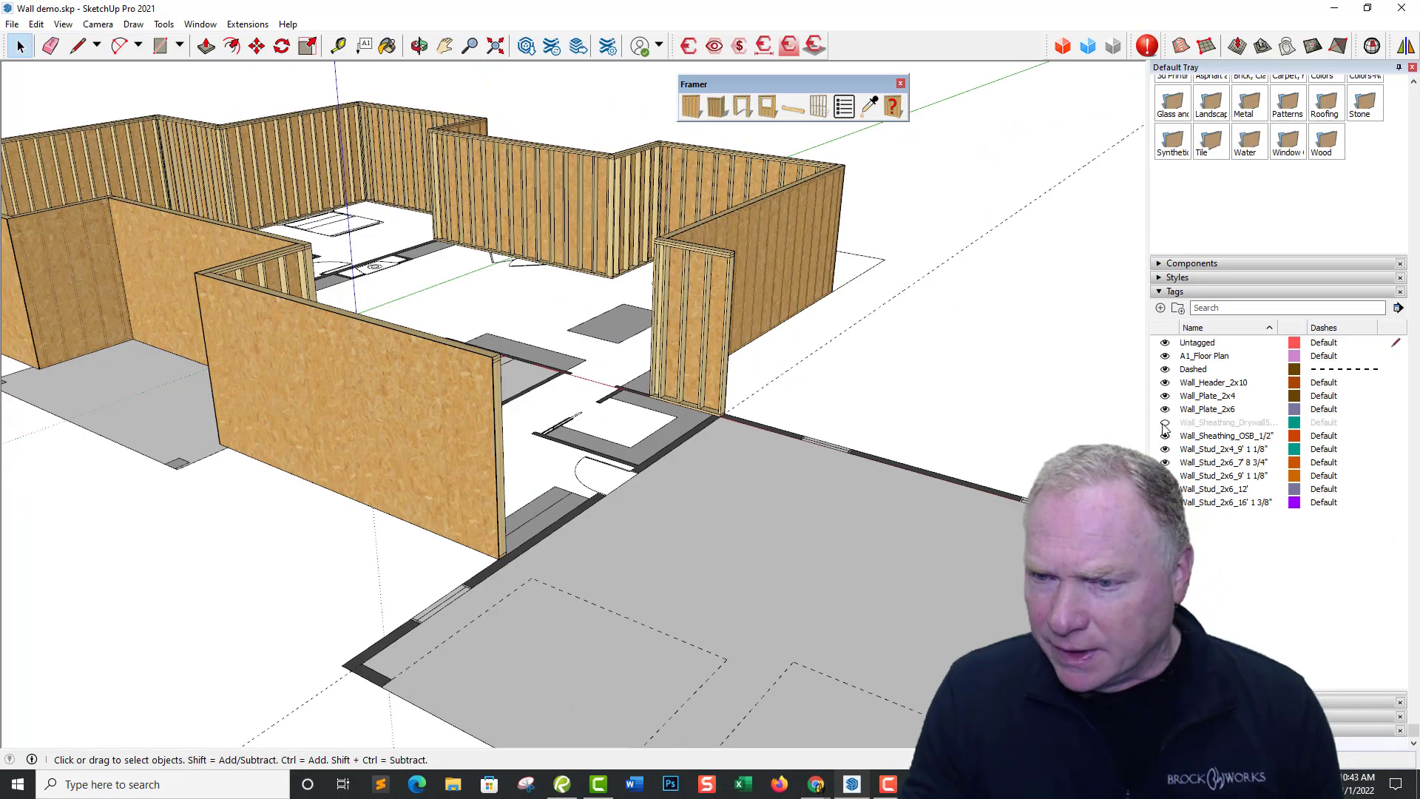
left_click(1165, 423)
scroll(967, 333, "up", 5)
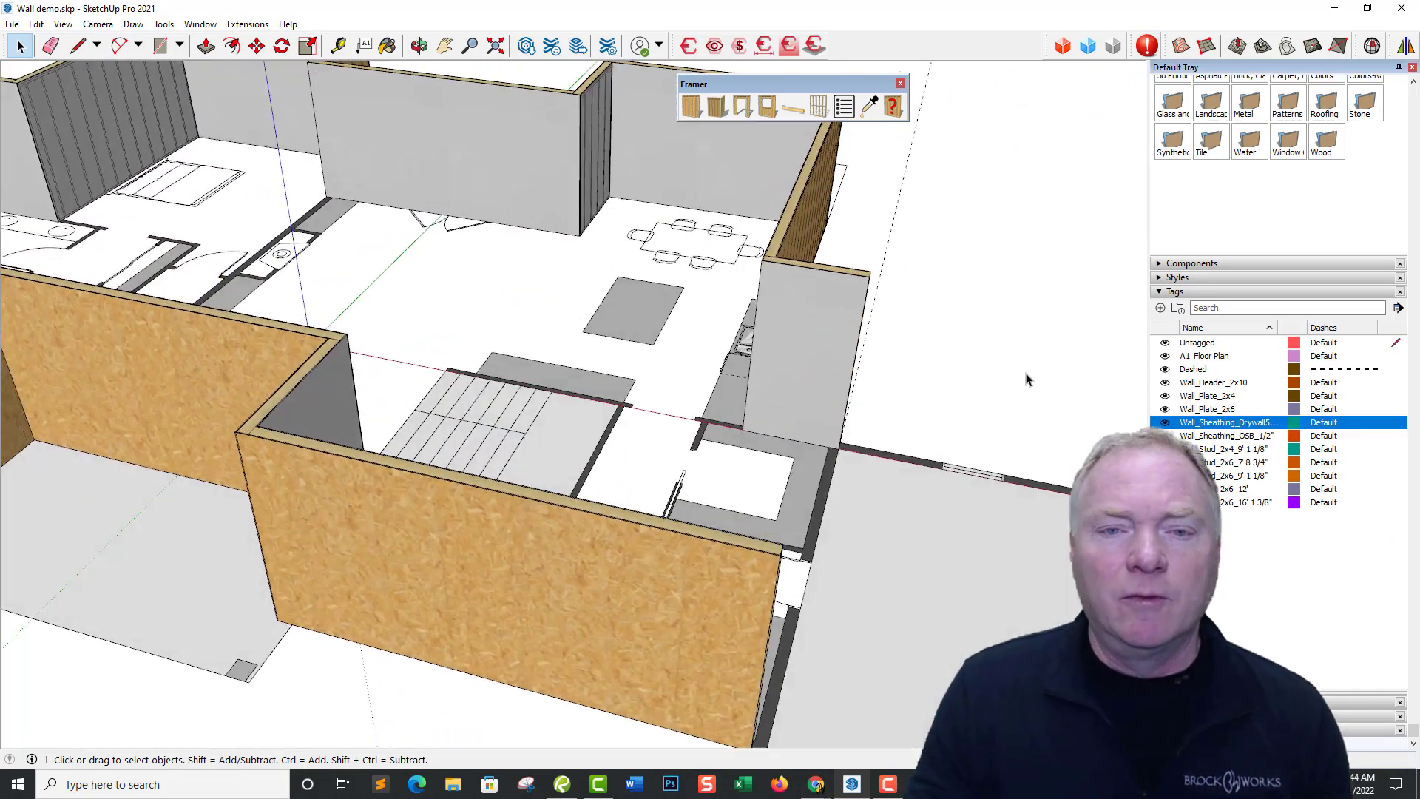
scroll(666, 359, "up", 1)
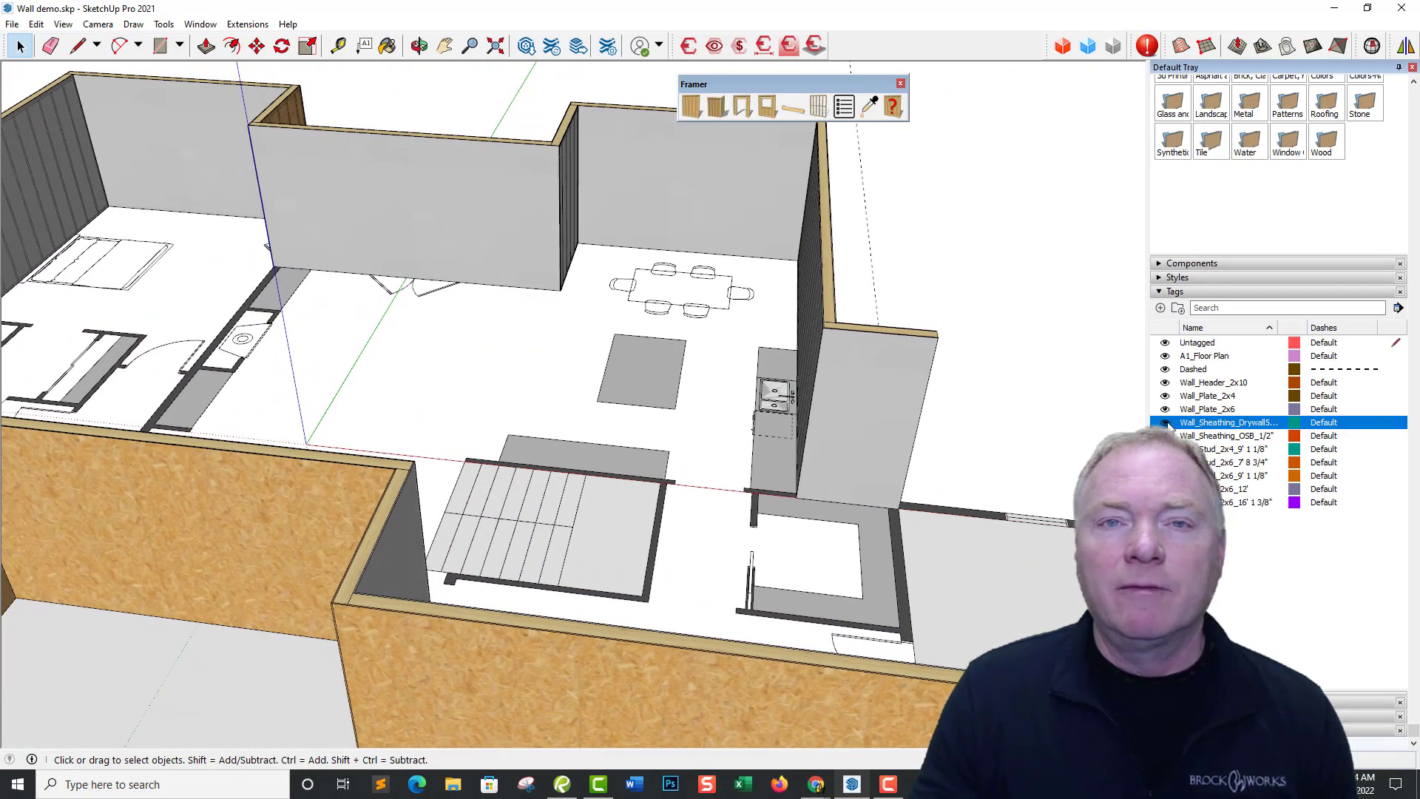
left_click(1167, 423)
scroll(1009, 380, "down", 4)
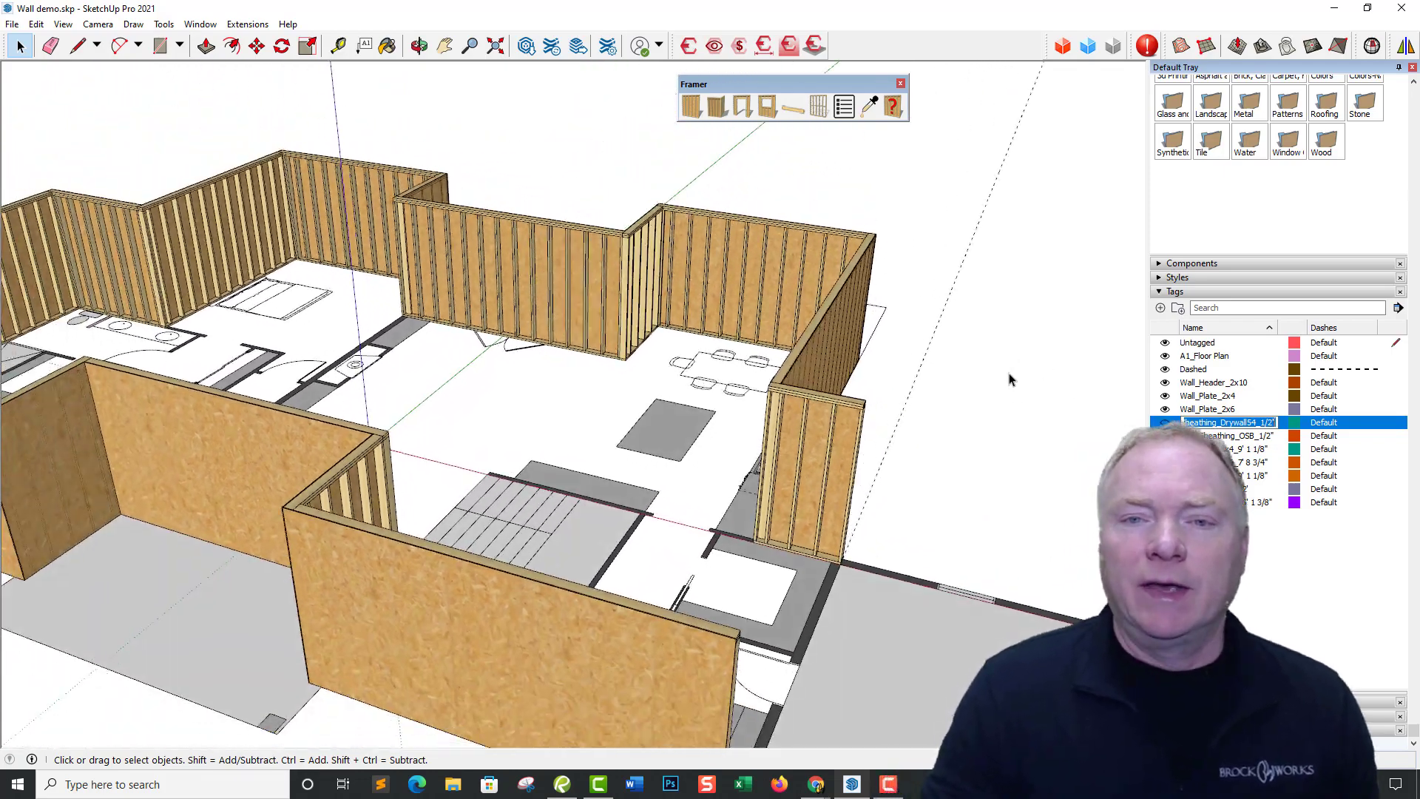
left_click_drag(808, 83, 943, 120)
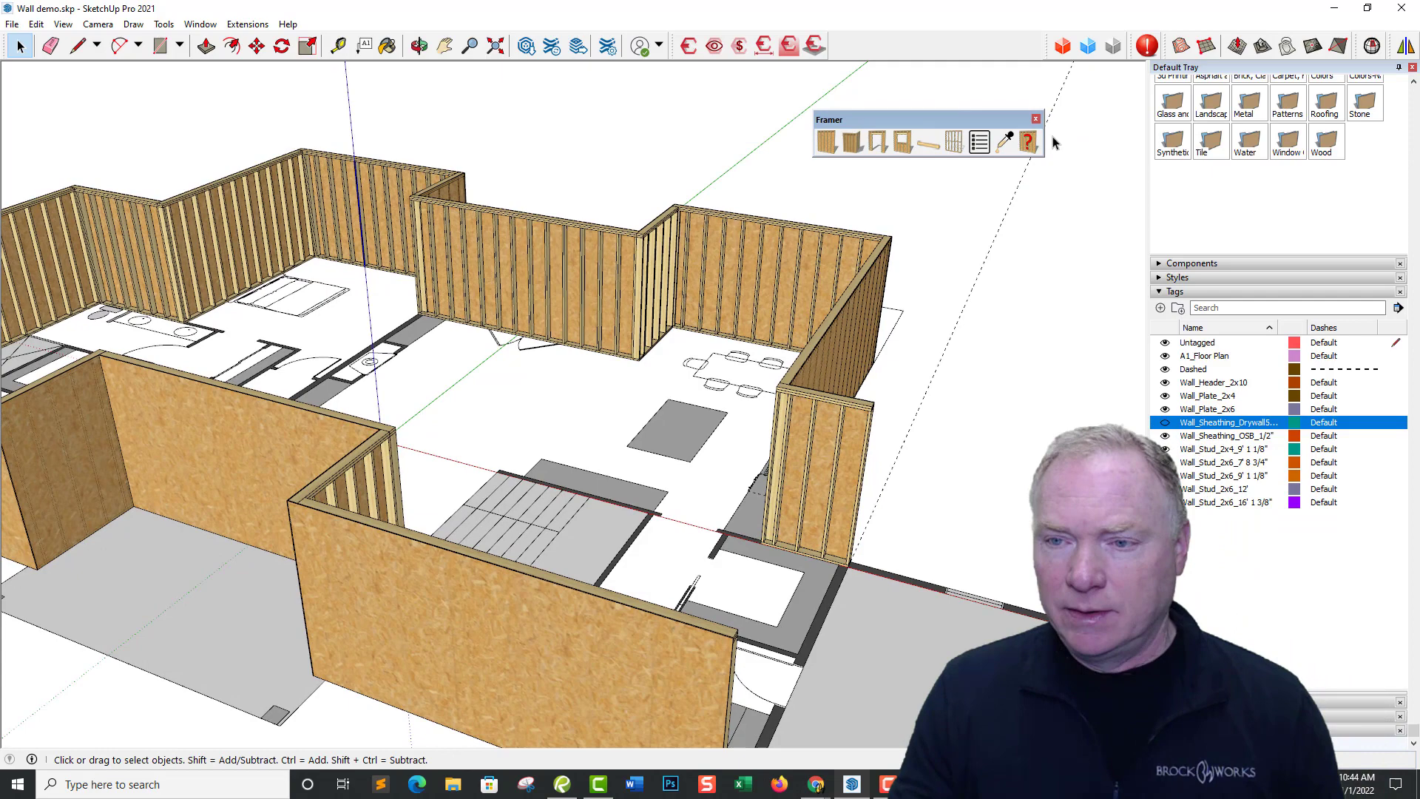
key("ctrl+h")
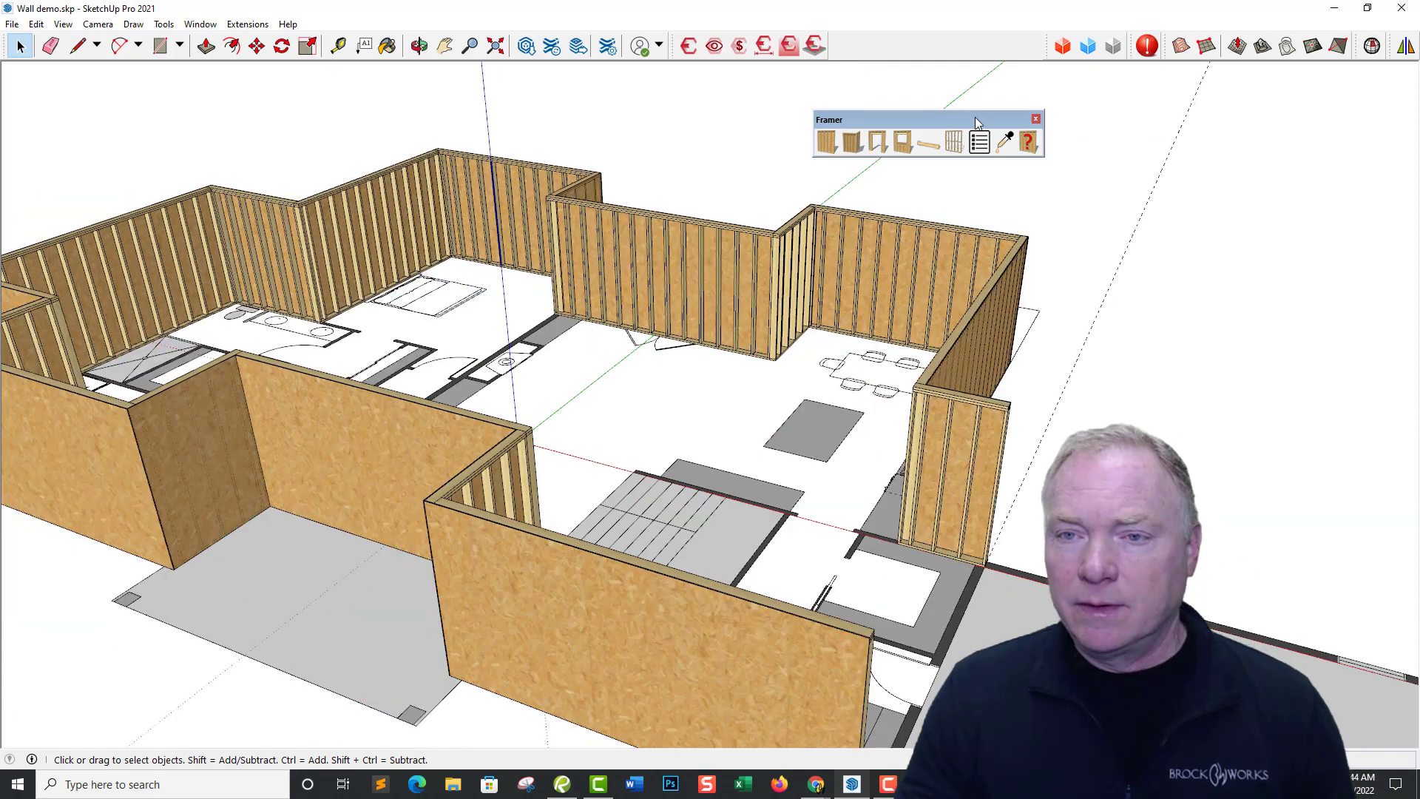
Park the Framer toolbar at the right edge and select the back dining-room wall
left_click_drag(977, 130, 1320, 167)
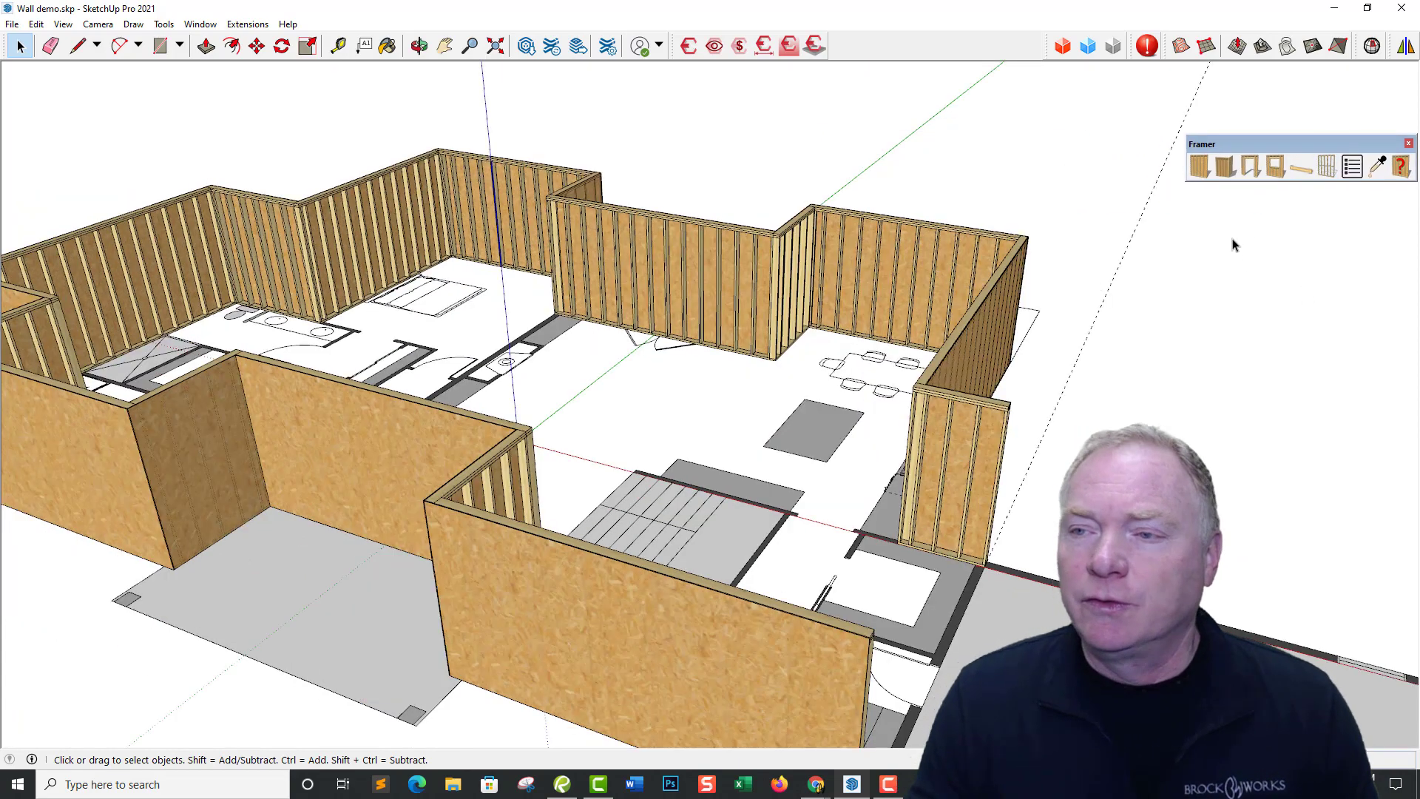
middle_click_drag(1217, 265, 1170, 314)
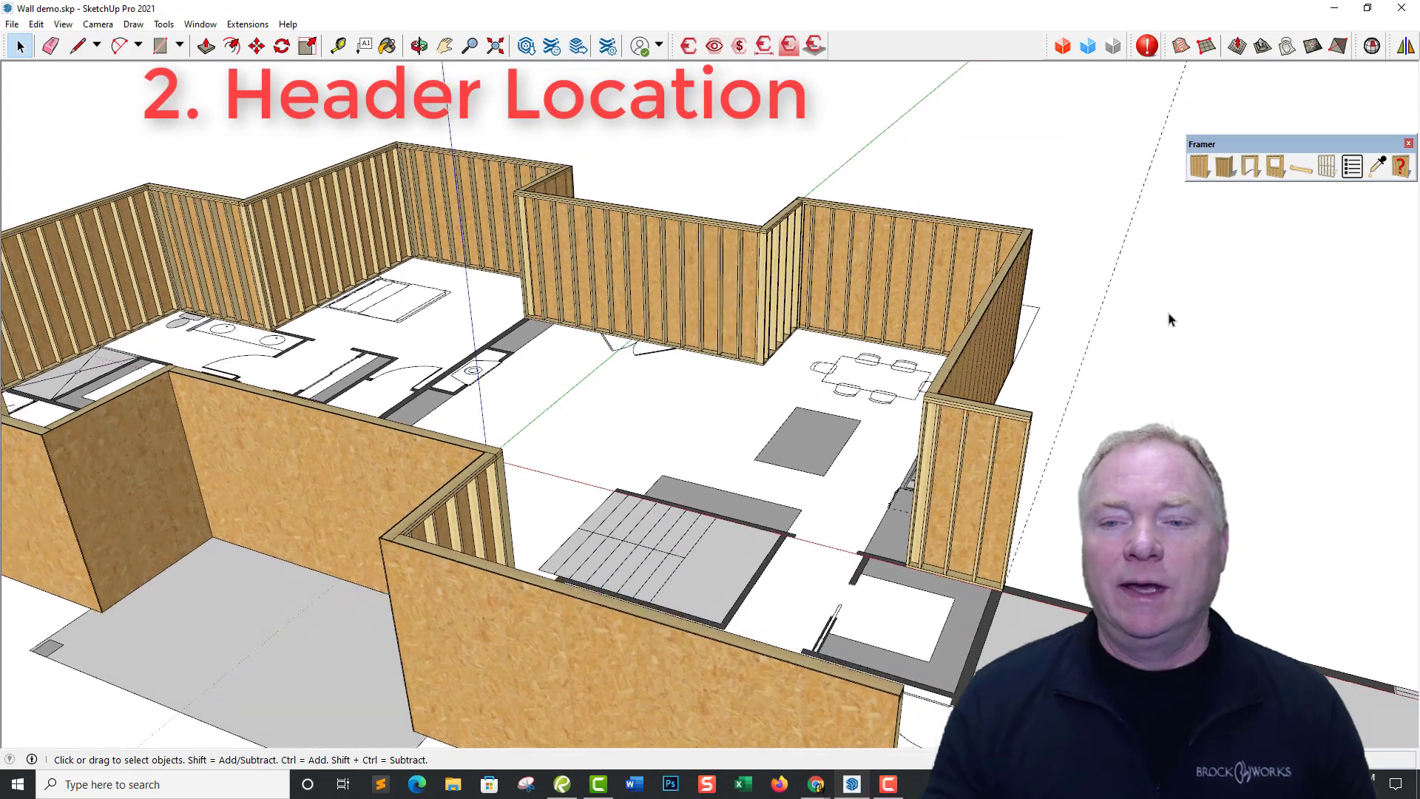
scroll(1169, 318, "up", 3)
scroll(754, 323, "up", 3)
left_click(764, 315)
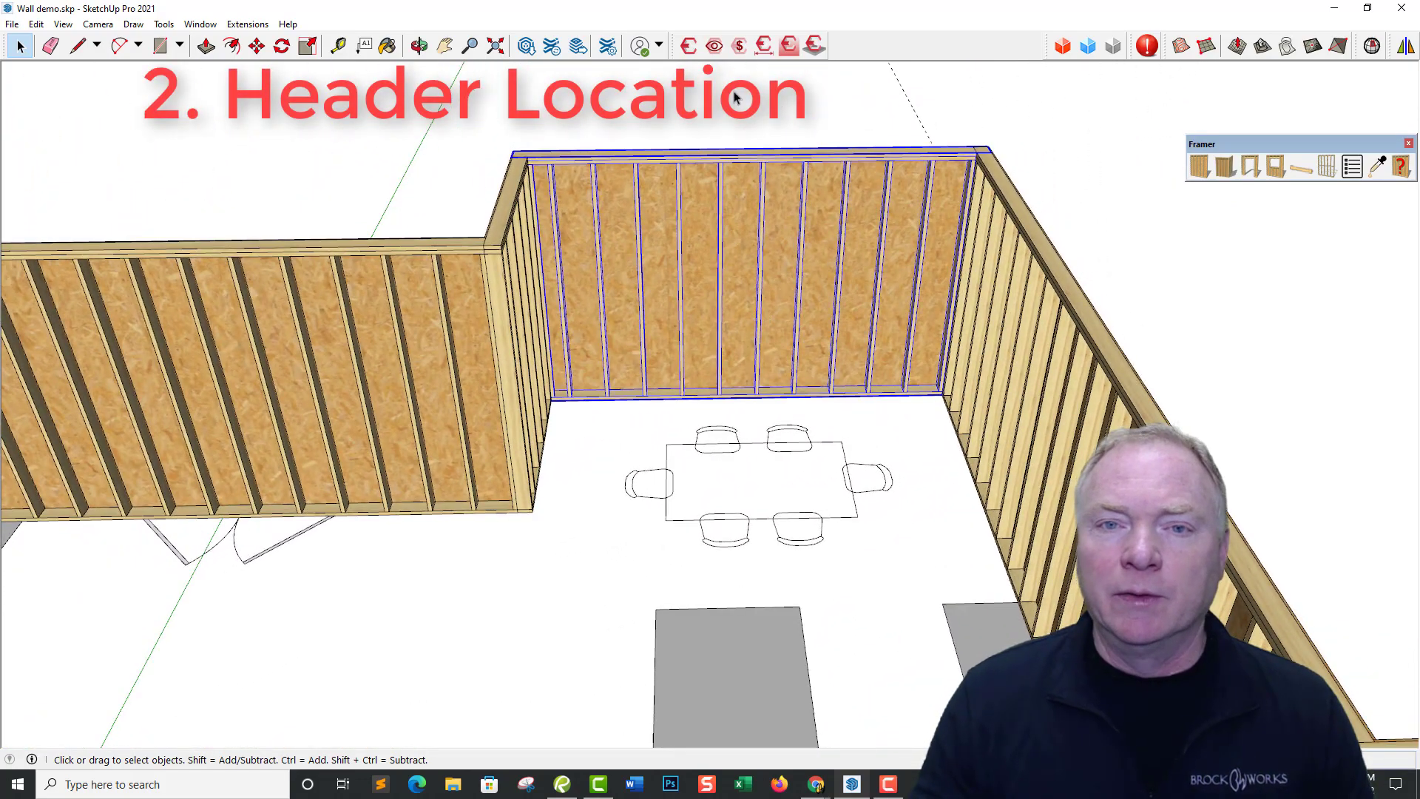
scroll(954, 161, "up", 3)
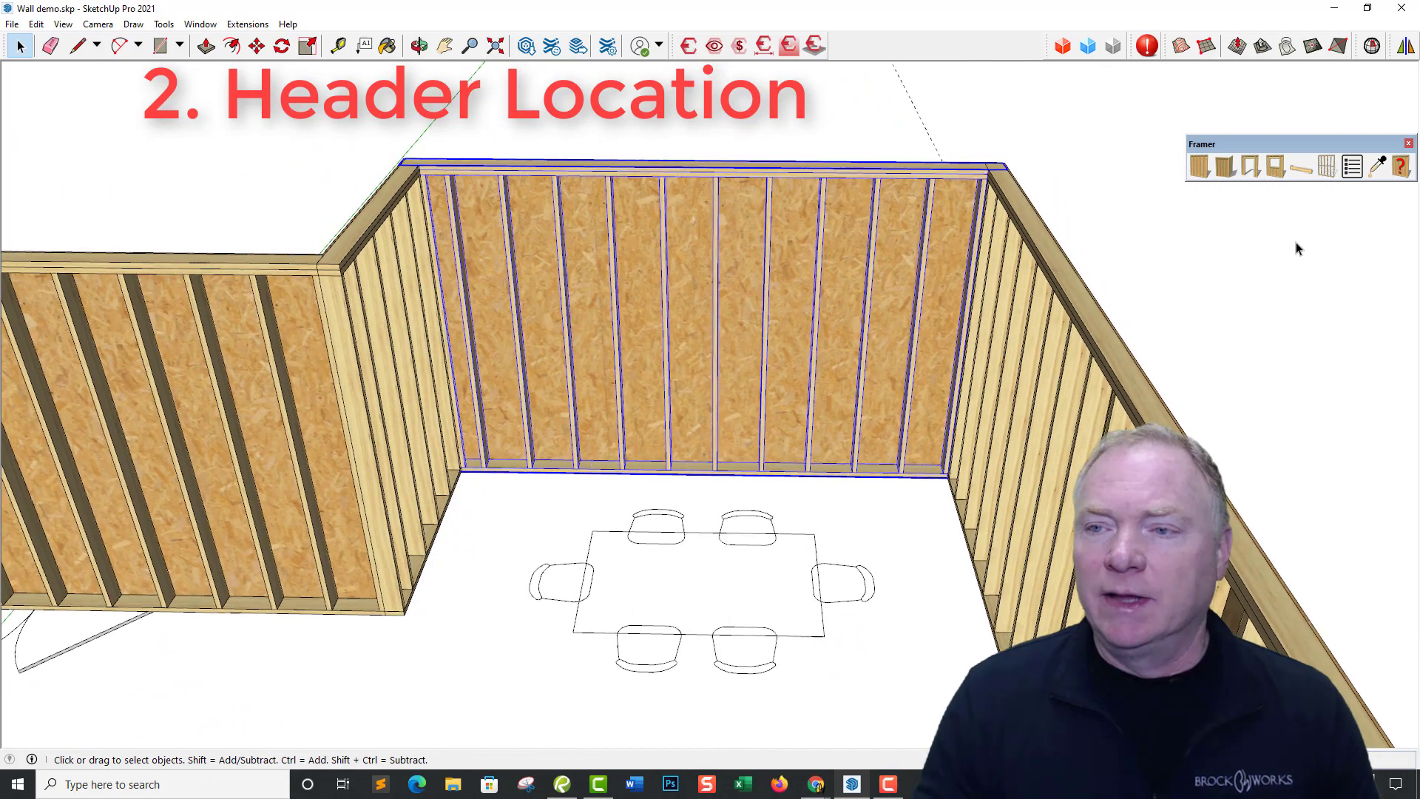
Open the Window tool with Standard header location, Triple 2x10 header, 9' by 5'
left_click(1276, 166)
left_click(753, 266)
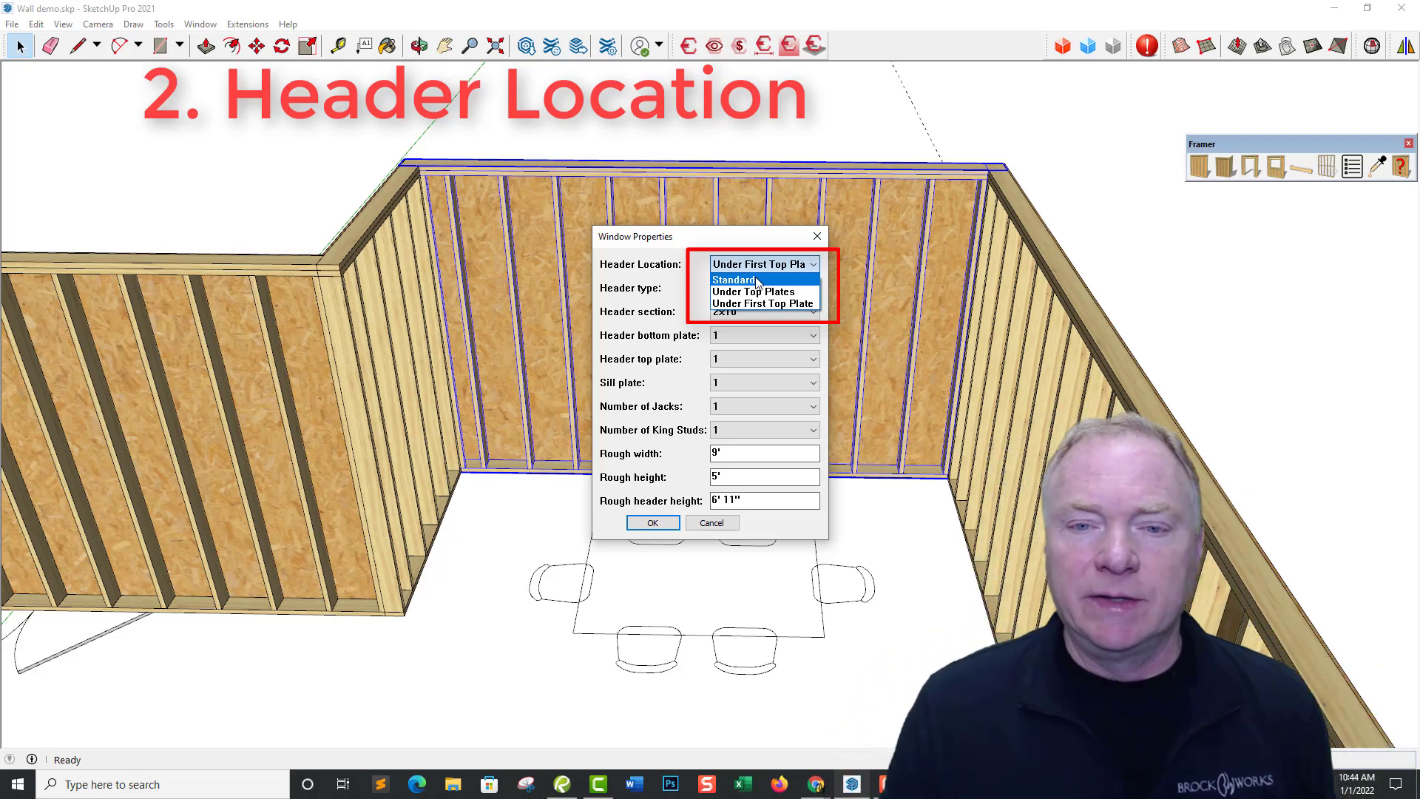
left_click(761, 281)
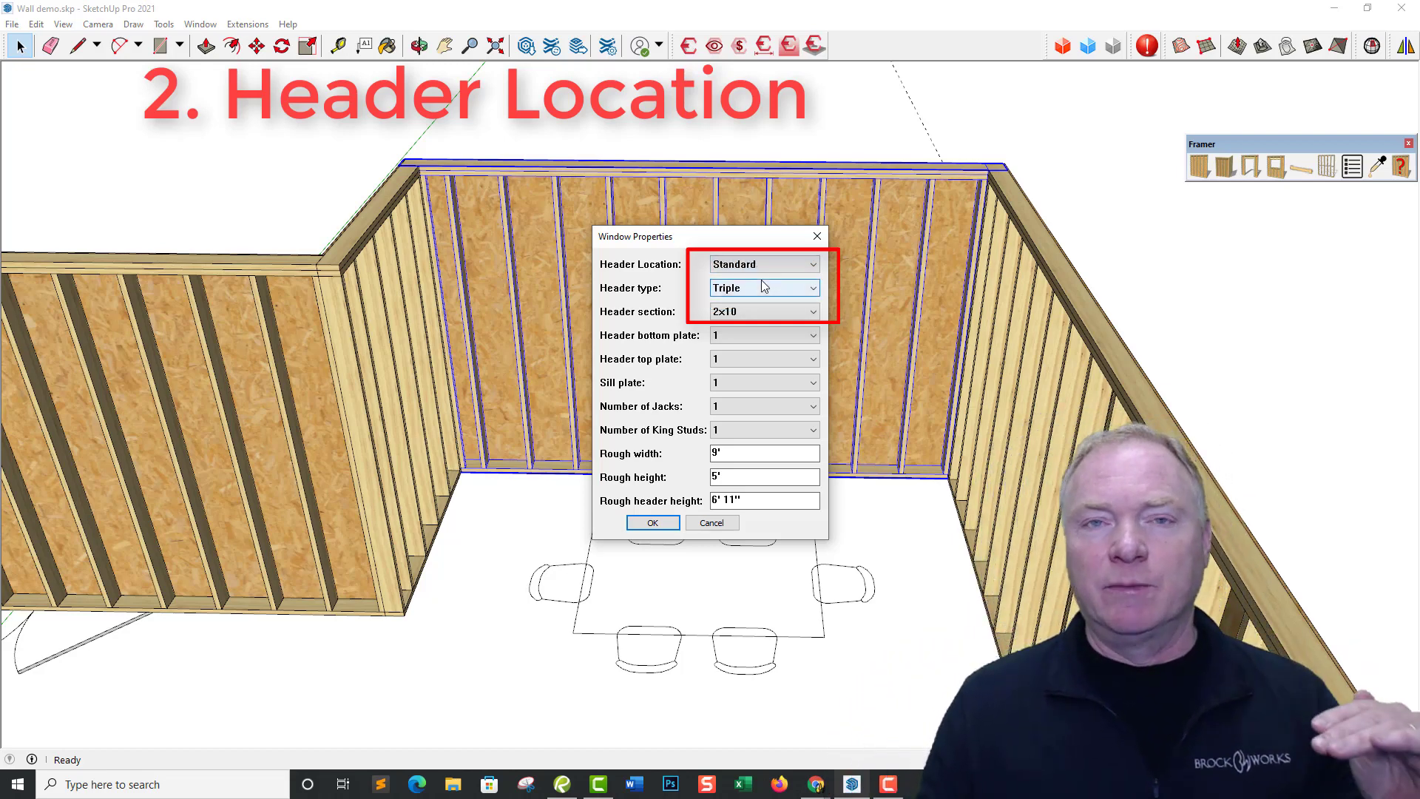
left_click(777, 268)
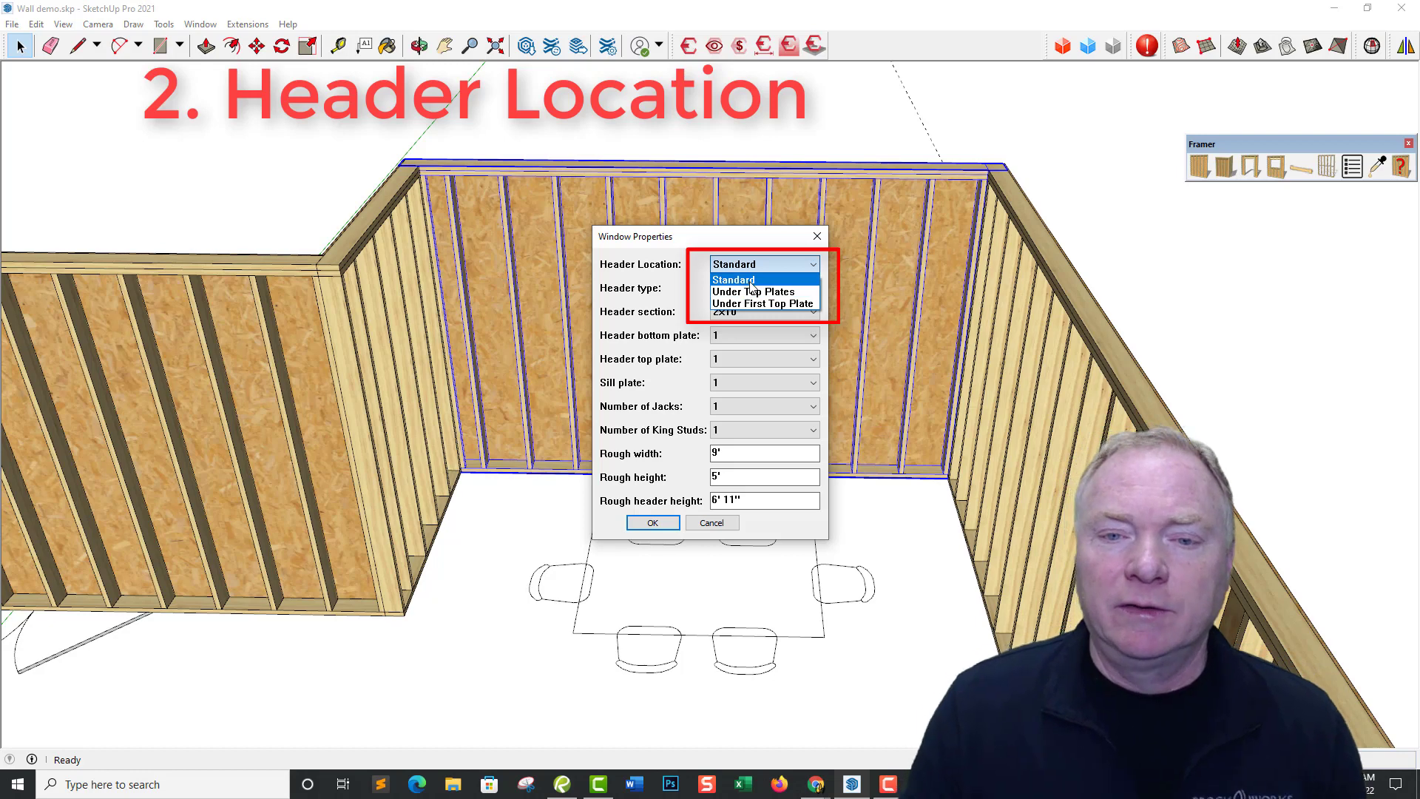
left_click(750, 282)
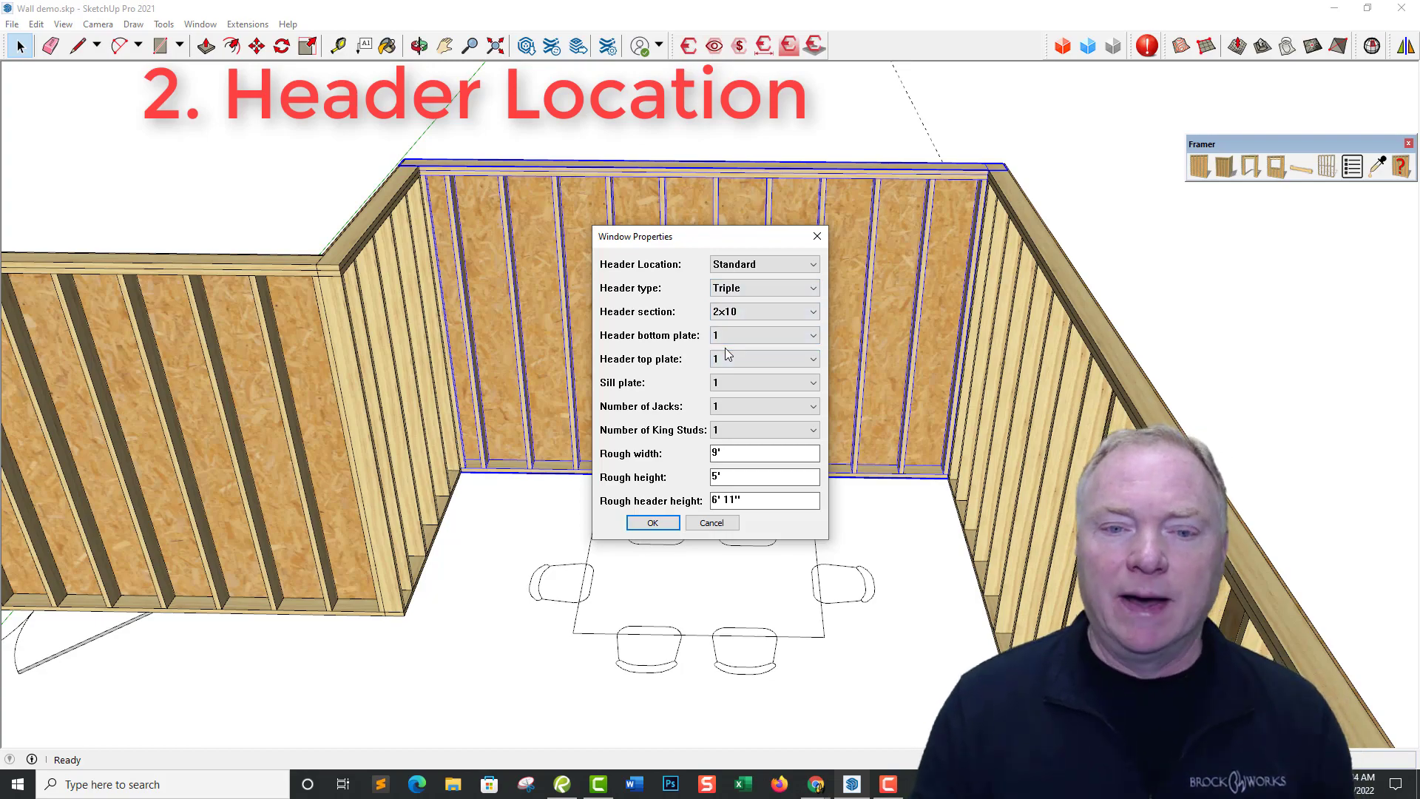
Place the window centred on the back wall's bottom plate
left_click(652, 522)
scroll(688, 510, "up", 5)
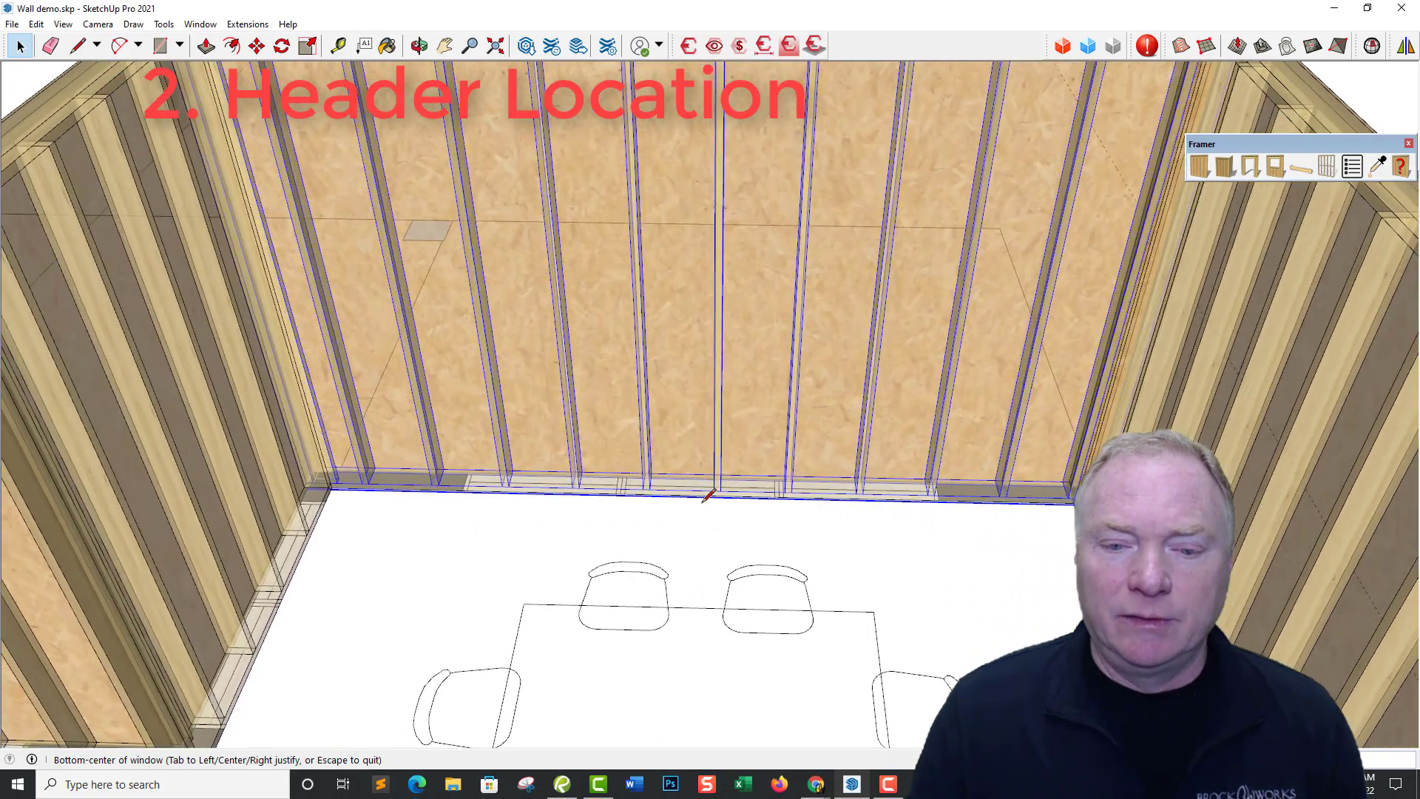
scroll(696, 494, "up", 3)
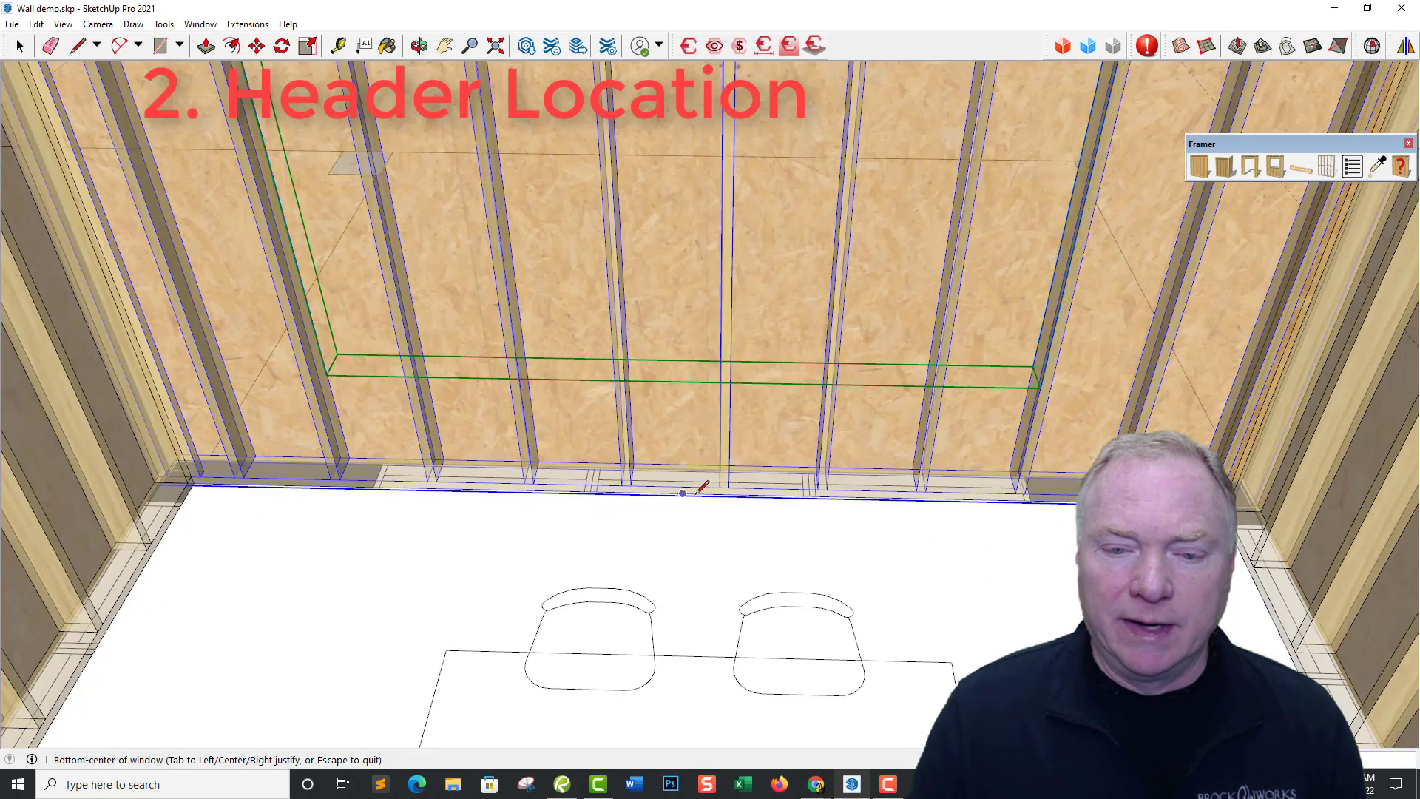
left_click(700, 491)
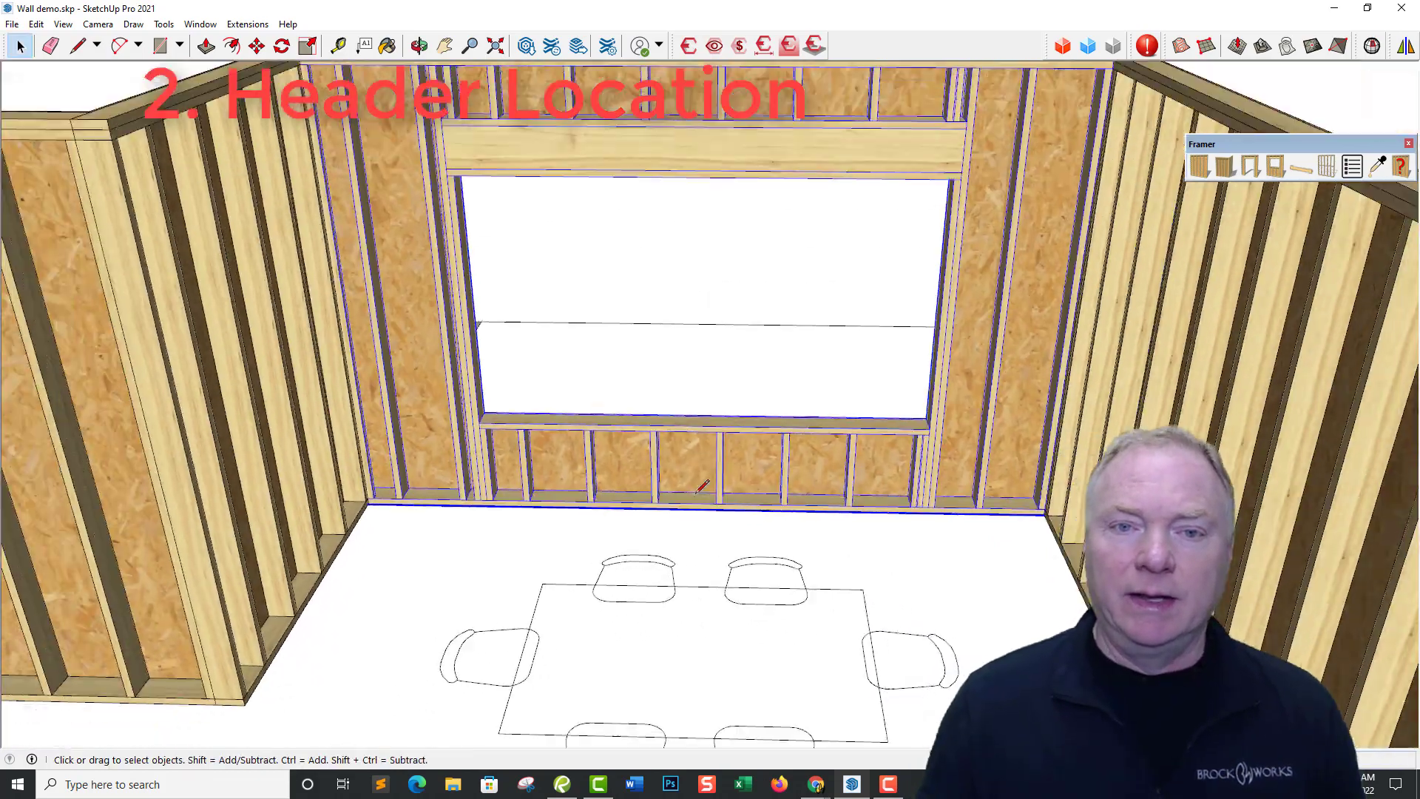
scroll(765, 244, "up", 5)
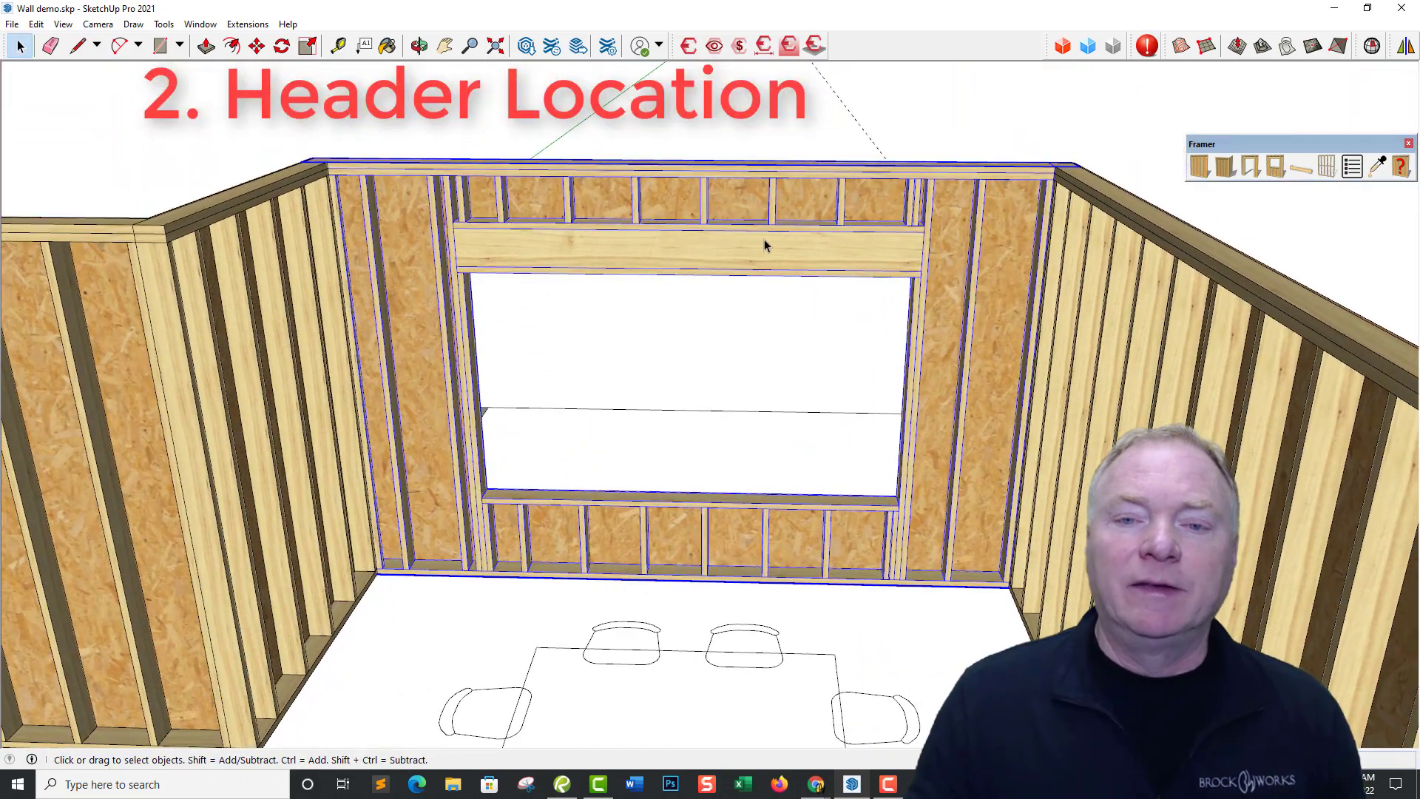
Change the window's Header Location to Under First Top Plate
right_click(765, 242)
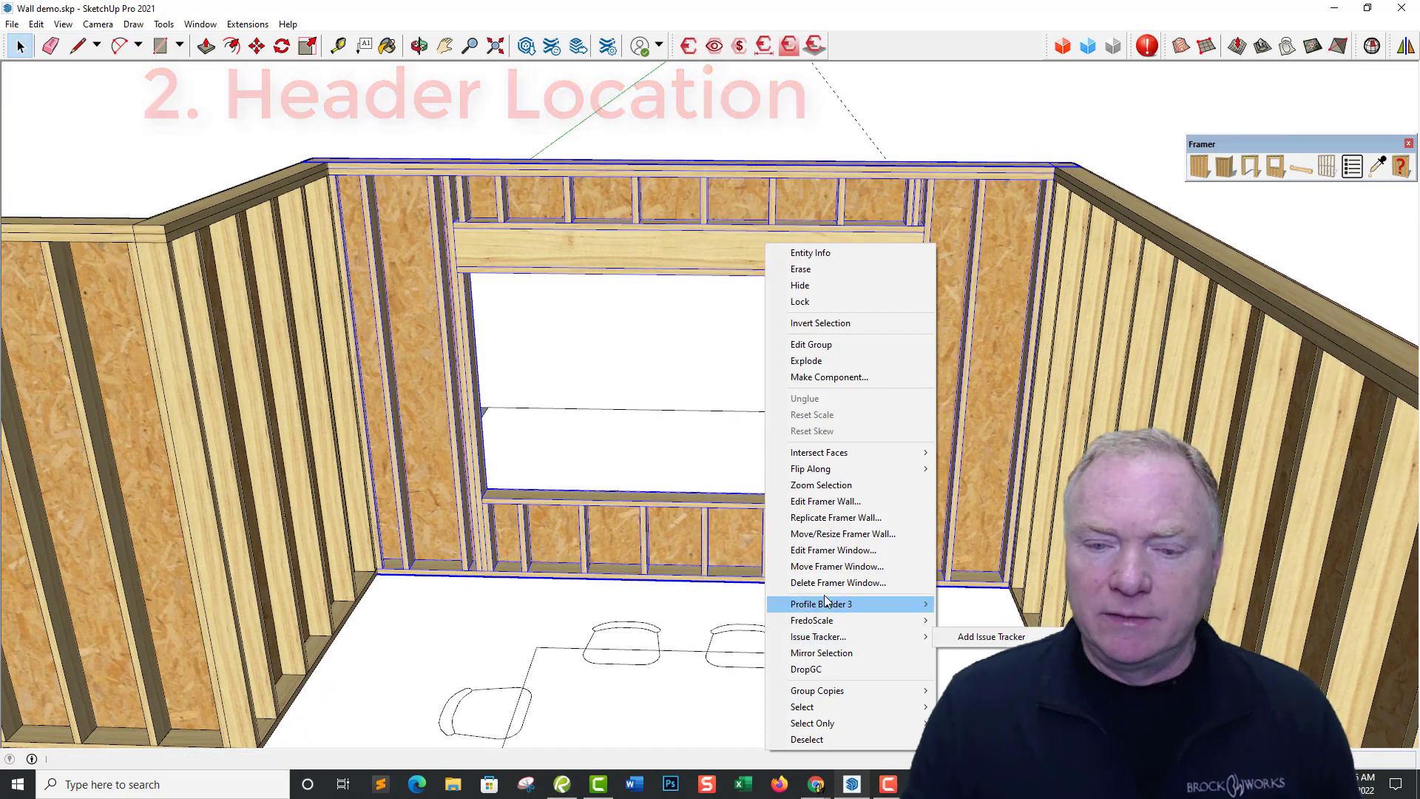
left_click(834, 550)
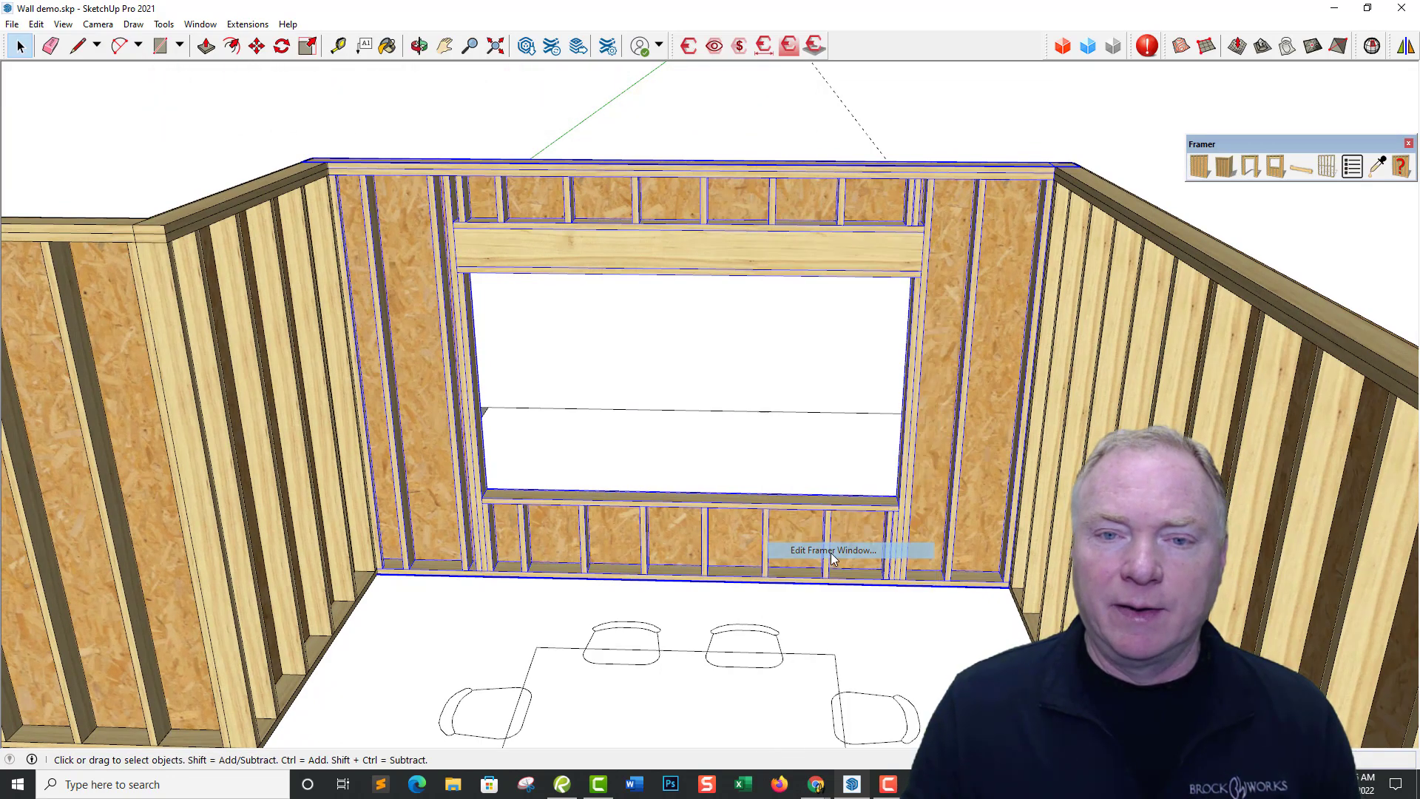
left_click(766, 263)
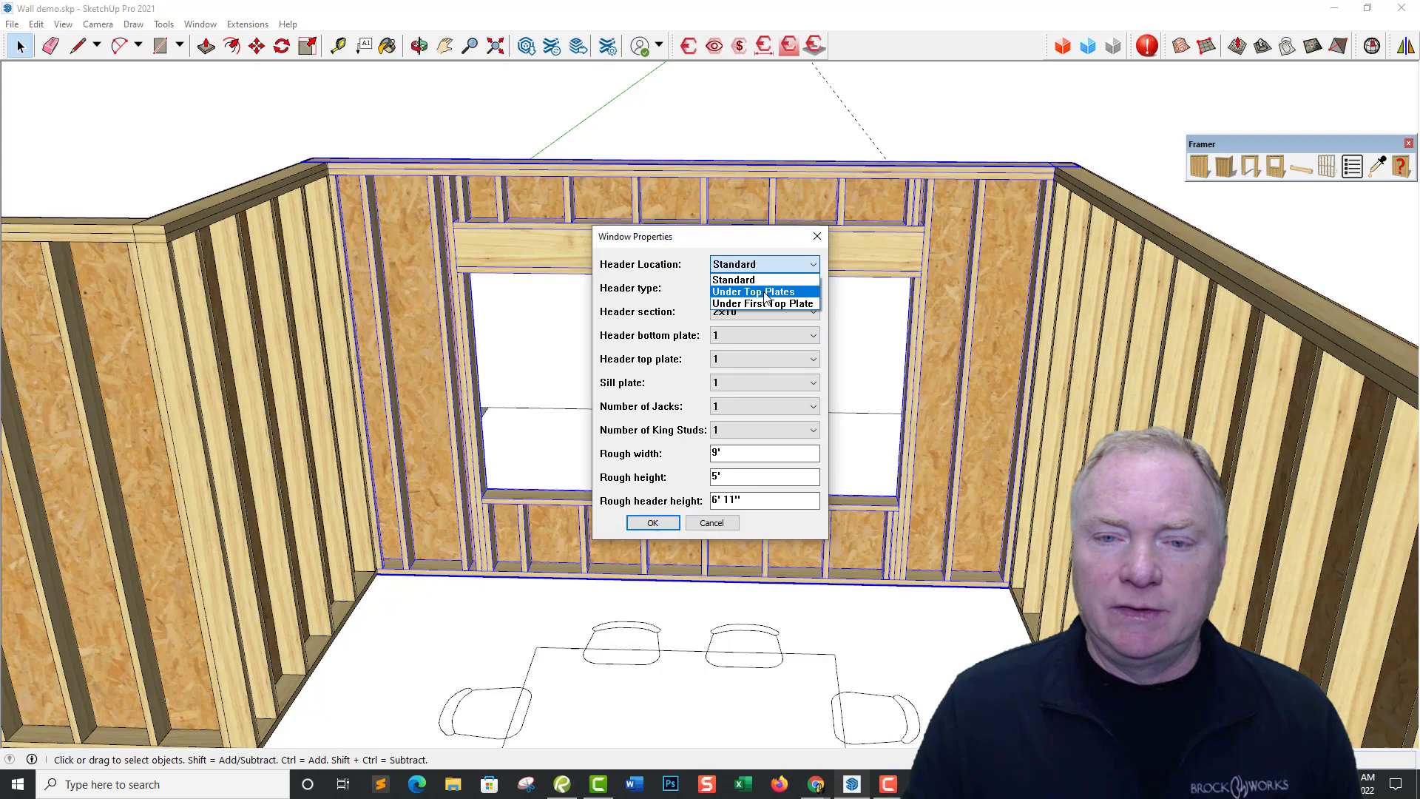
left_click(769, 292)
left_click(652, 523)
scroll(695, 266, "up", 3)
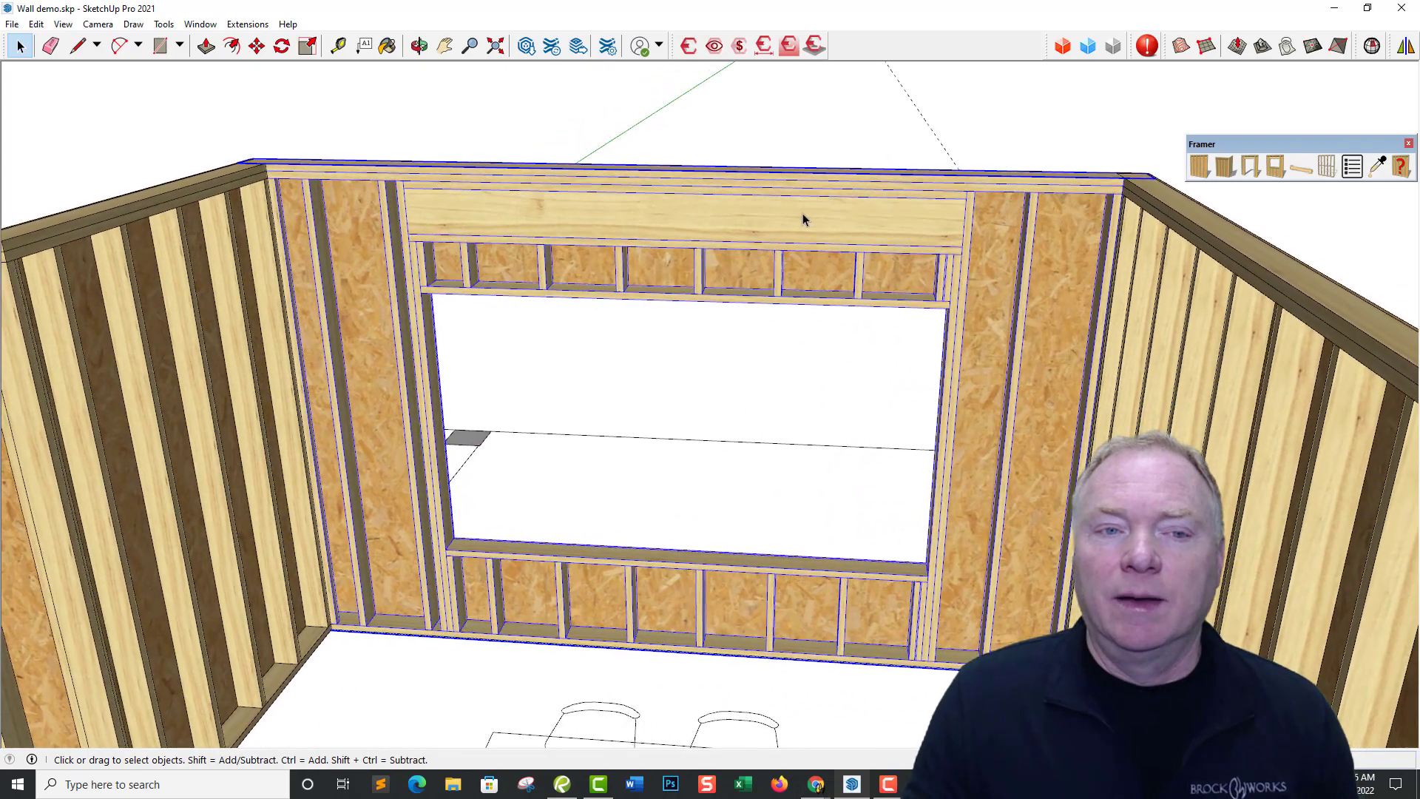
right_click(803, 216)
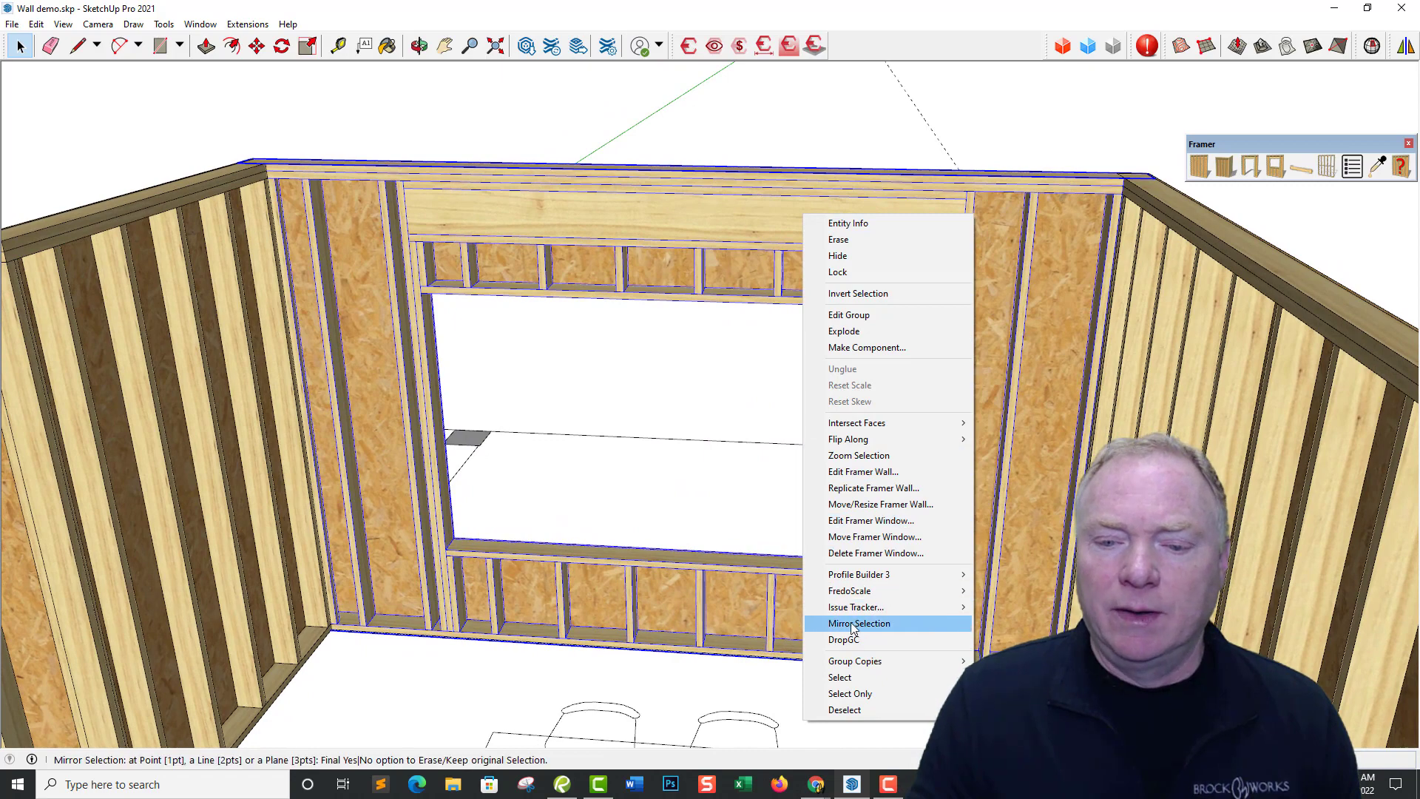
left_click(862, 520)
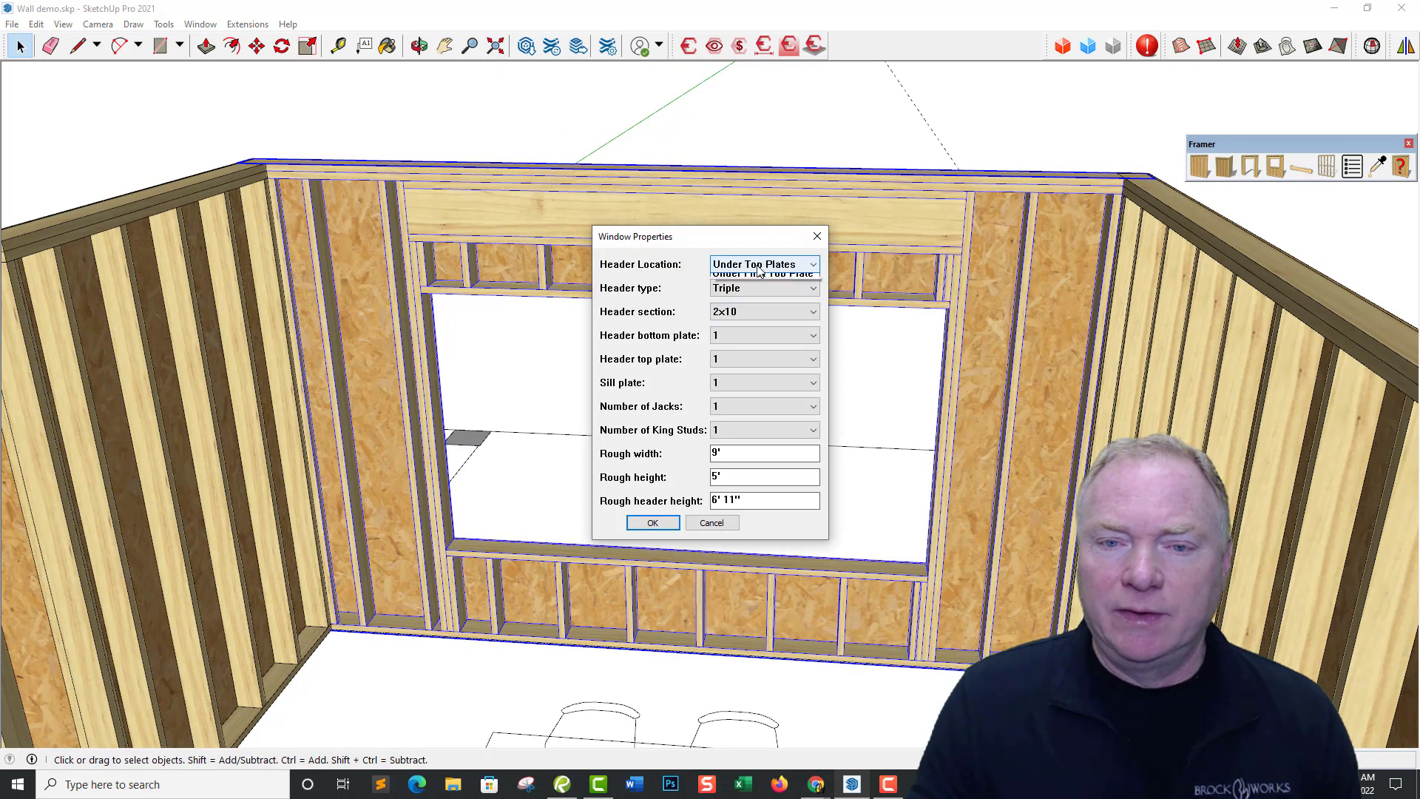
left_click(751, 305)
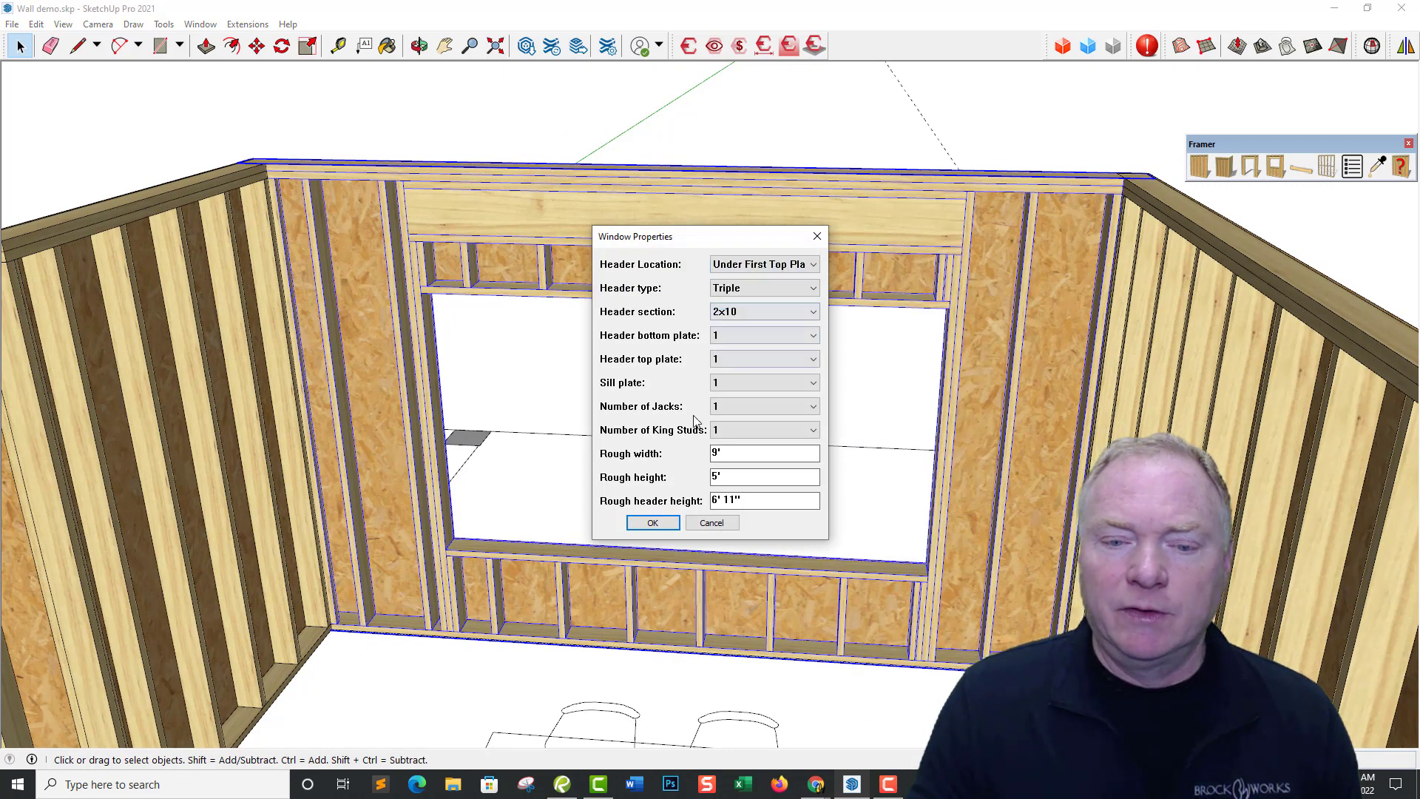
left_click(652, 523)
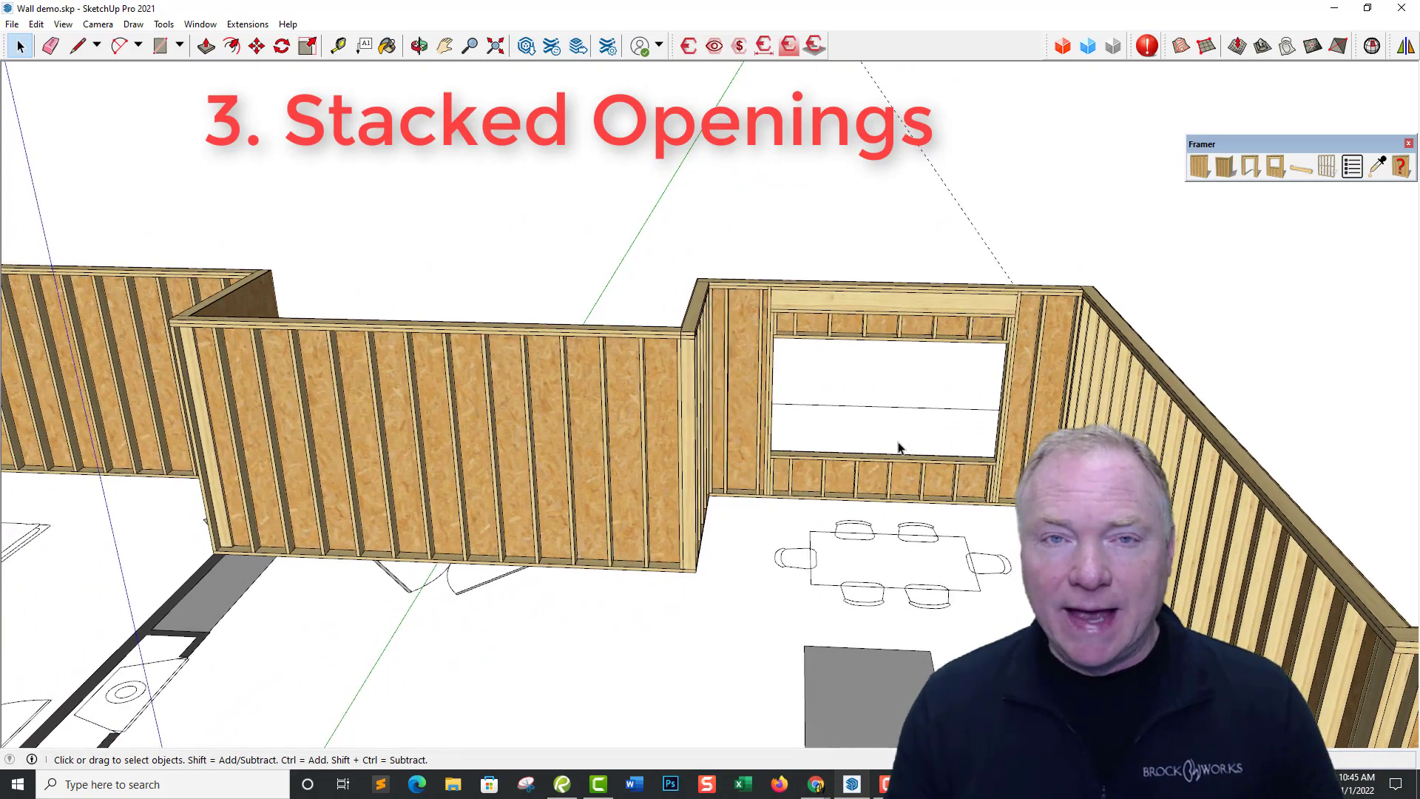
Rebuild the plain left wall at 12' height through its framing properties
left_click(608, 415)
right_click(608, 416)
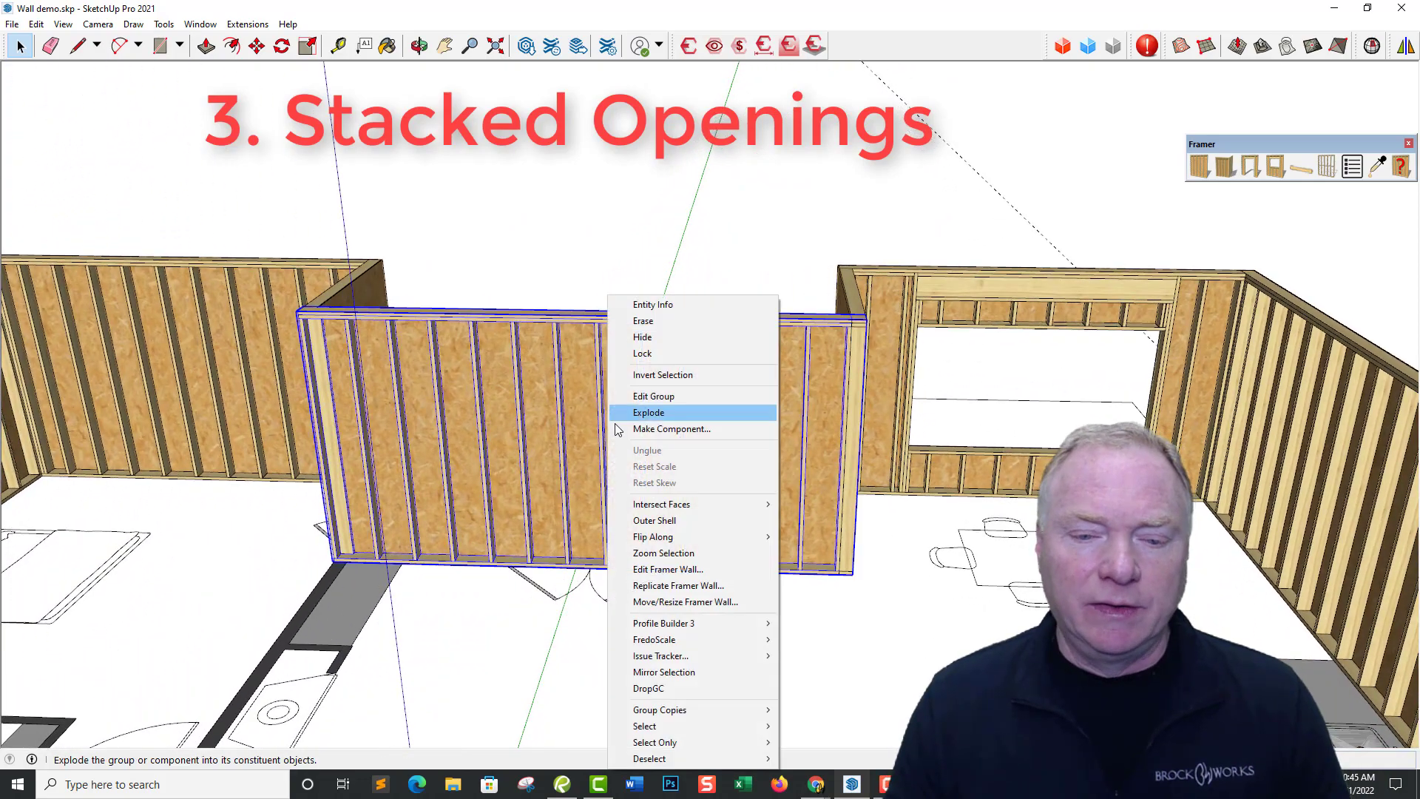
left_click(692, 570)
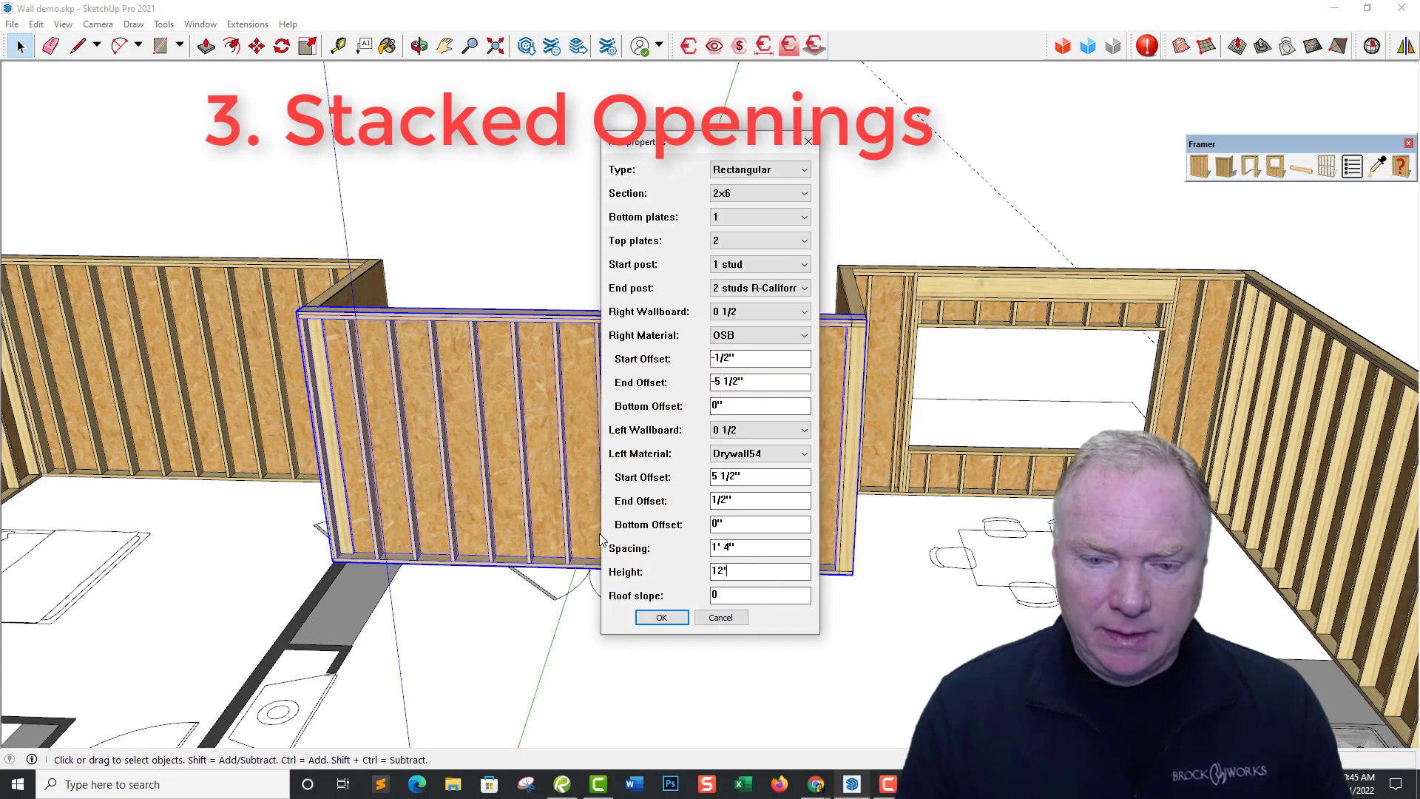
left_click(653, 622)
middle_click_drag(655, 624, 612, 534)
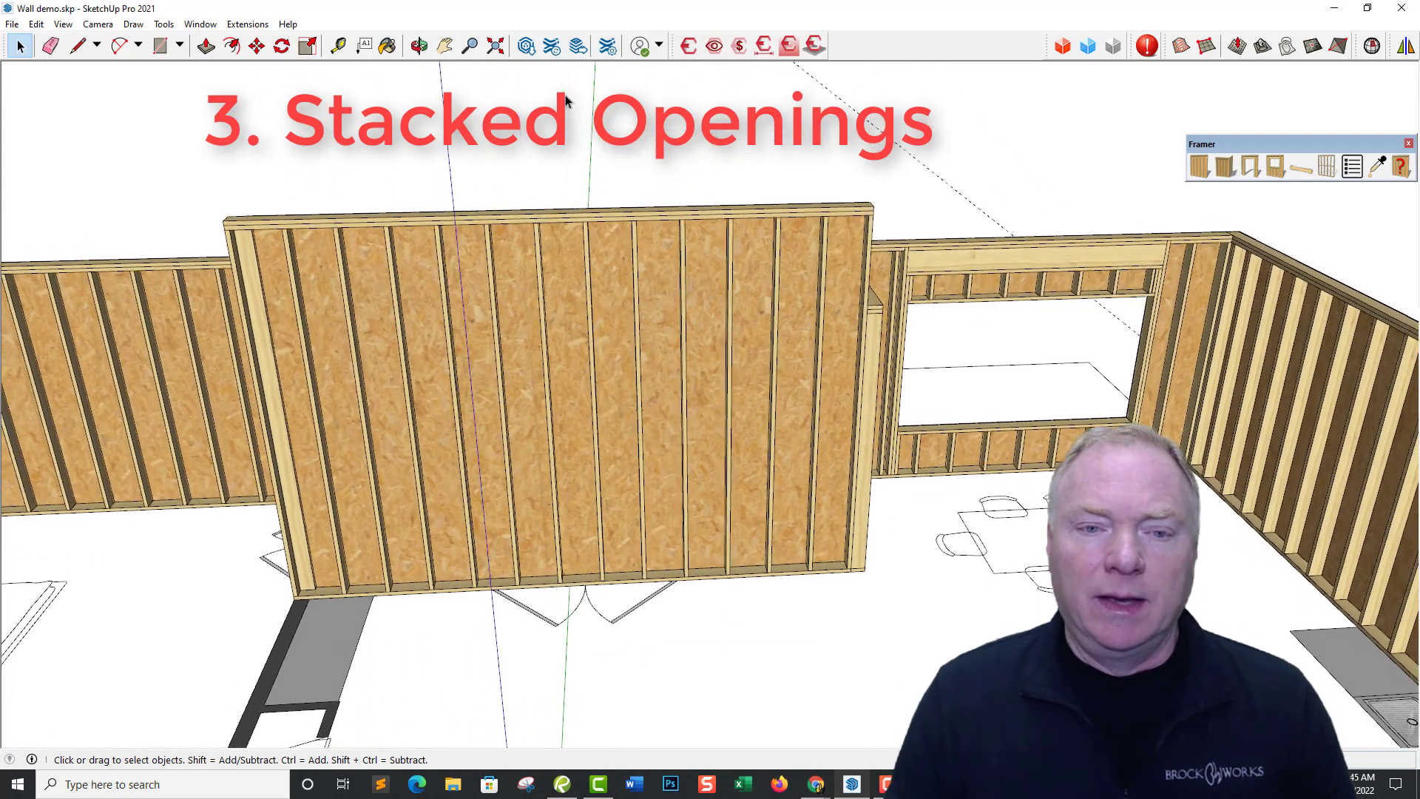
middle_click_drag(567, 100, 526, 255)
Select that wall and set up a door with a 2x8 header and 2 jacks
left_click(551, 241)
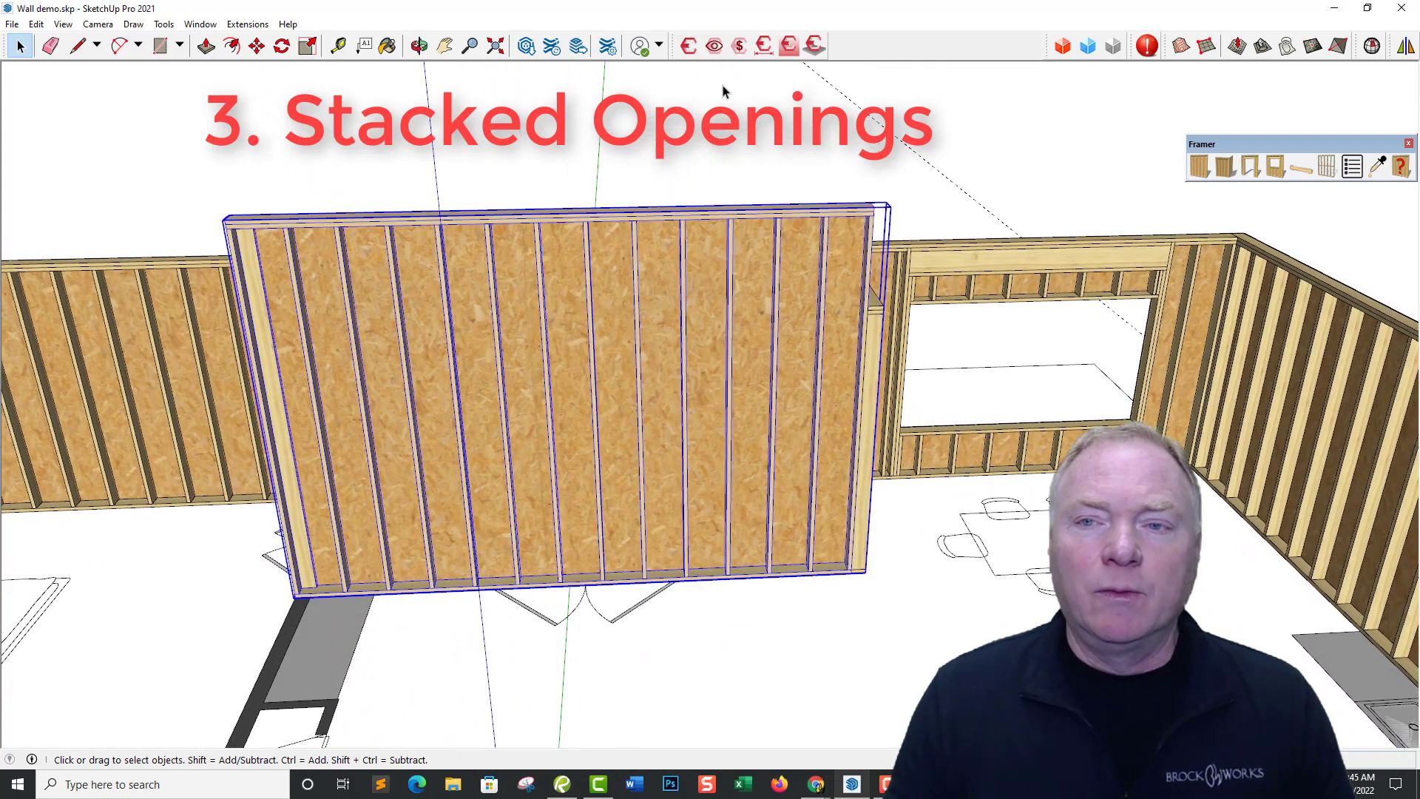
left_click(1250, 168)
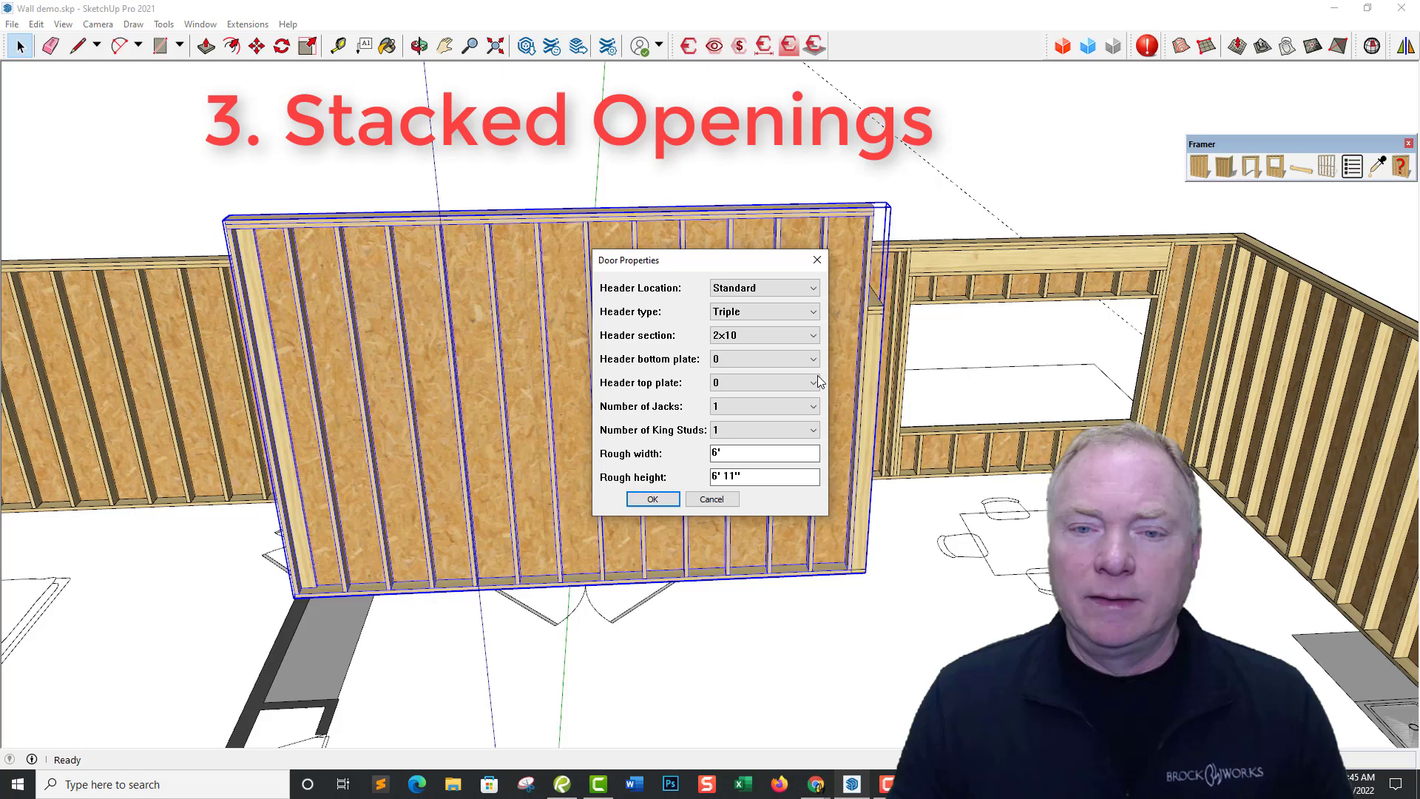
left_click(739, 335)
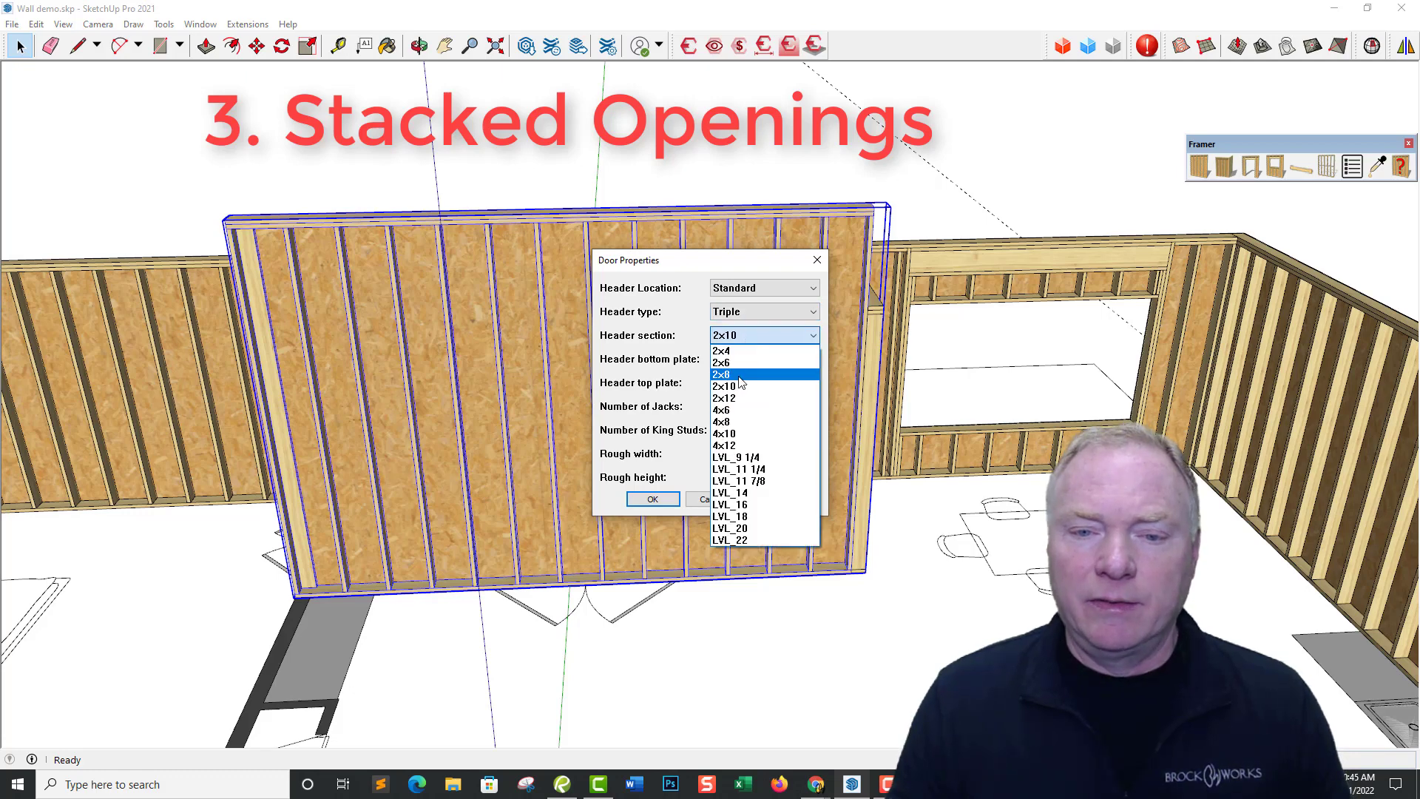
left_click(743, 383)
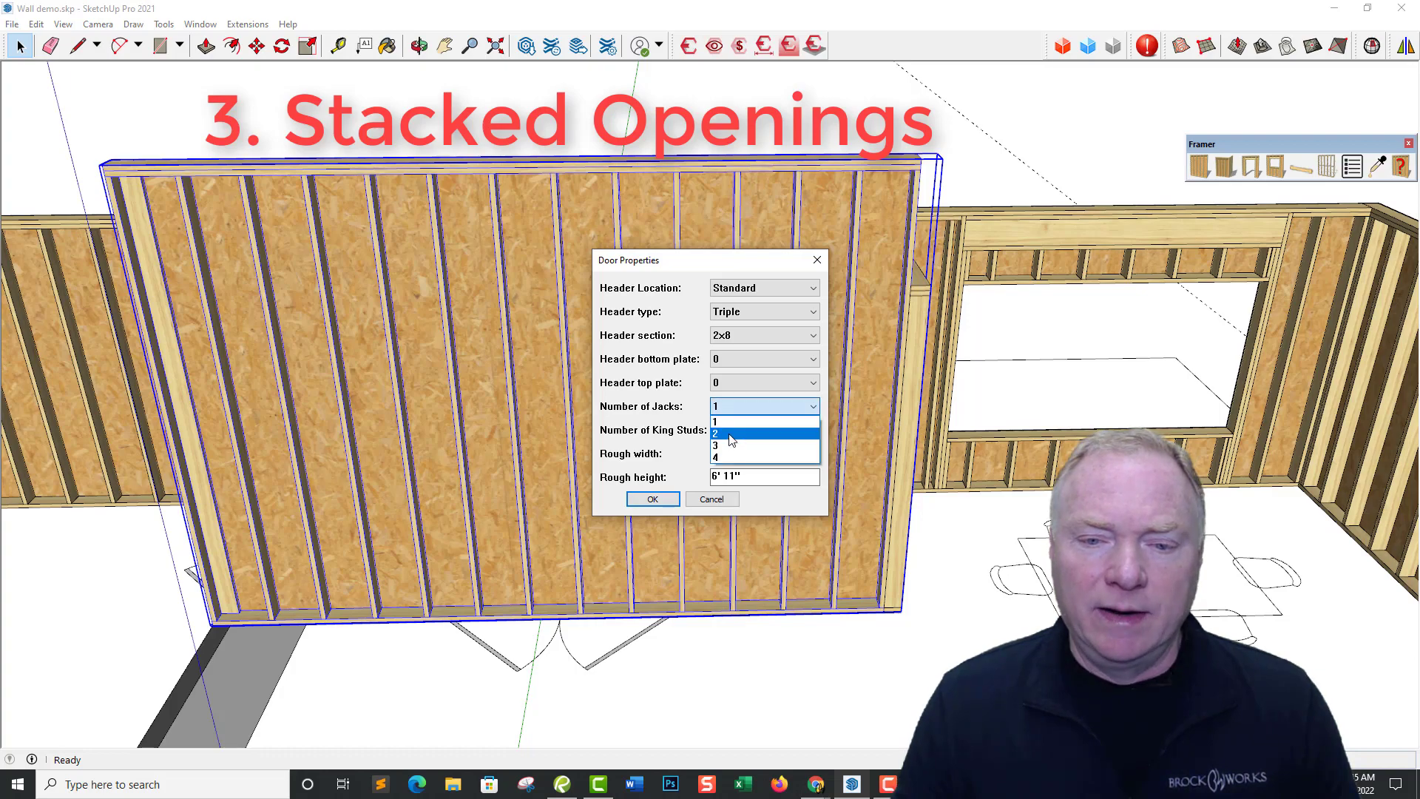
left_click(732, 435)
Place the door at the 12' wall's bottom centre
left_click(652, 499)
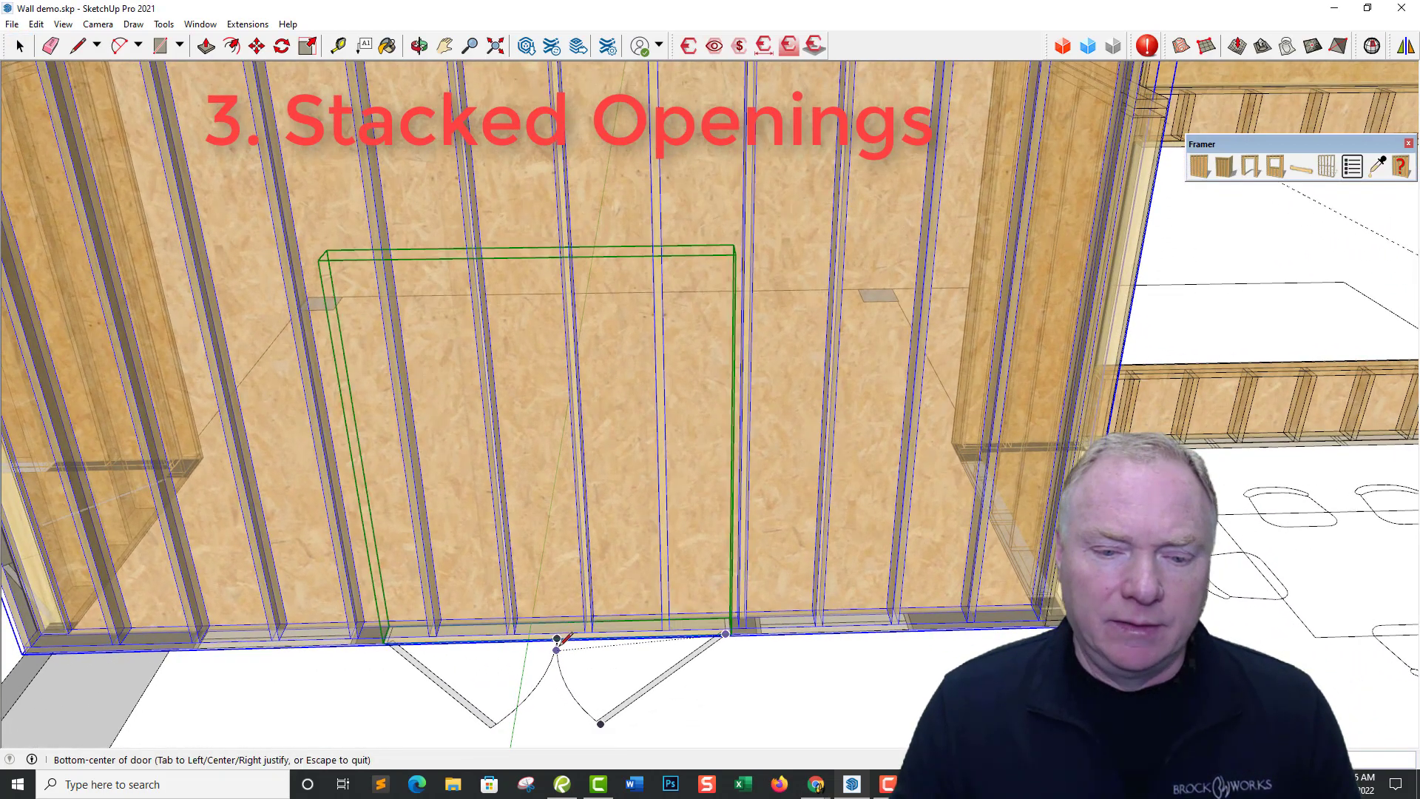
left_click(560, 641)
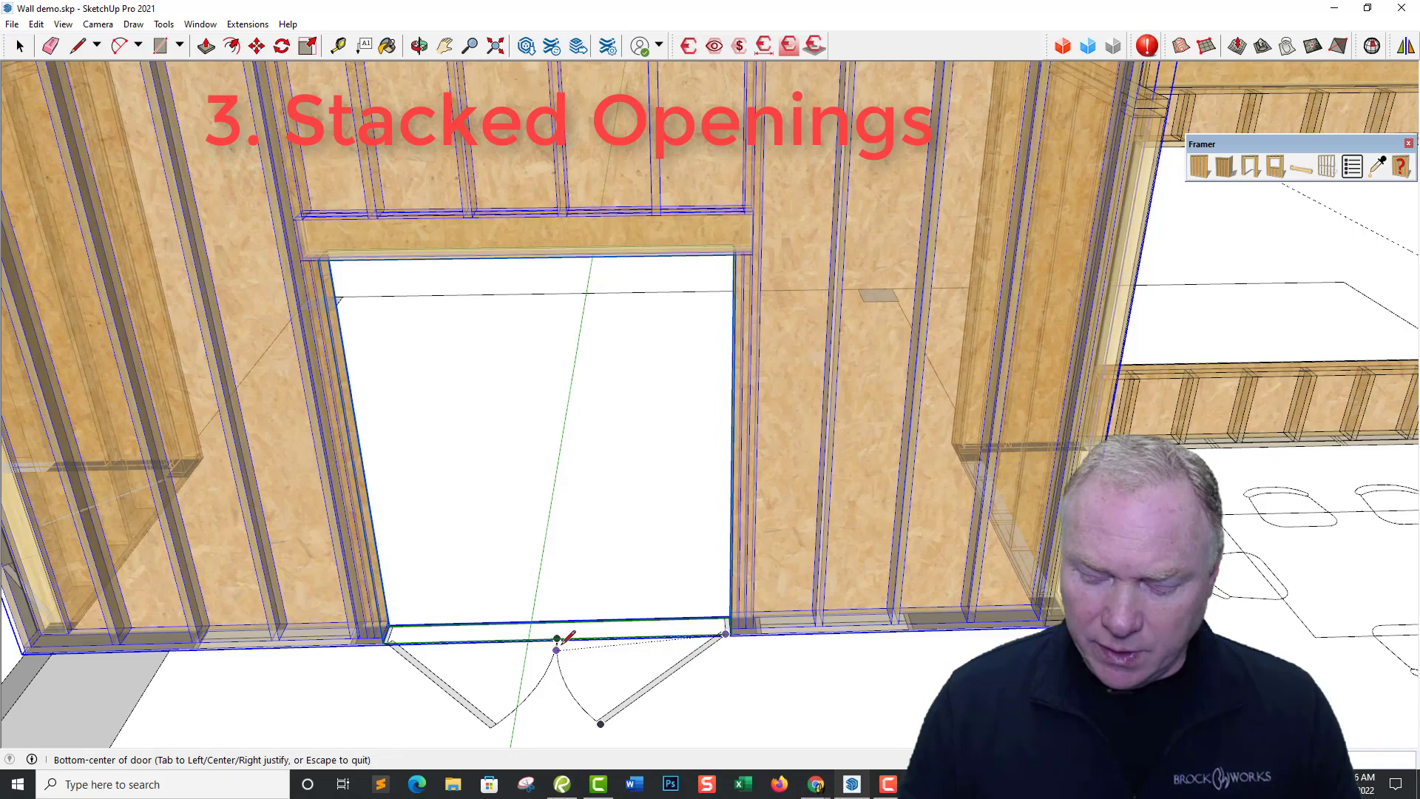
key("space")
scroll(570, 640, "down", 3)
middle_click_drag(584, 703, 698, 621)
scroll(539, 371, "up", 1)
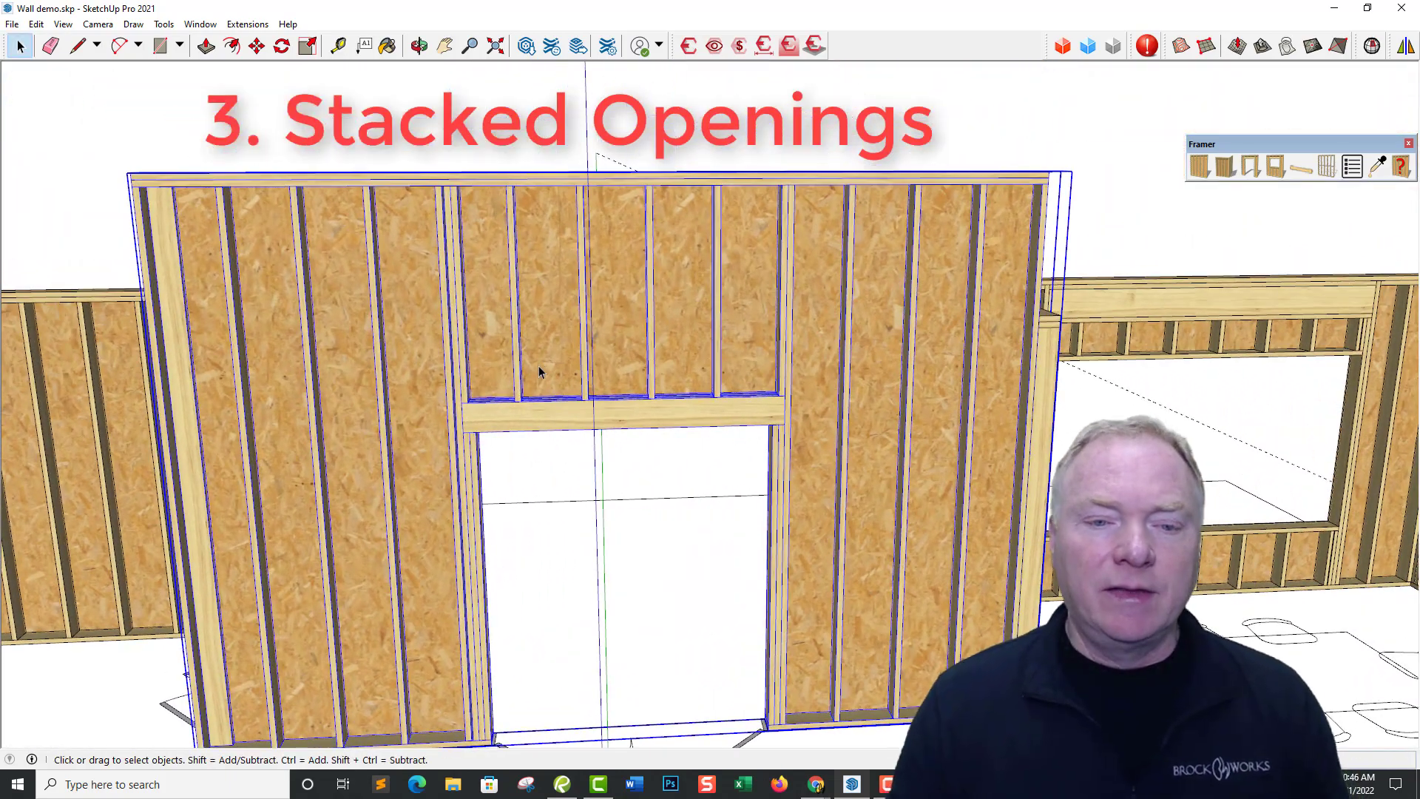
scroll(558, 474, "up", 3)
Start a Tape Measure guide from the header top, abandon it, and view the whole wall
key("t")
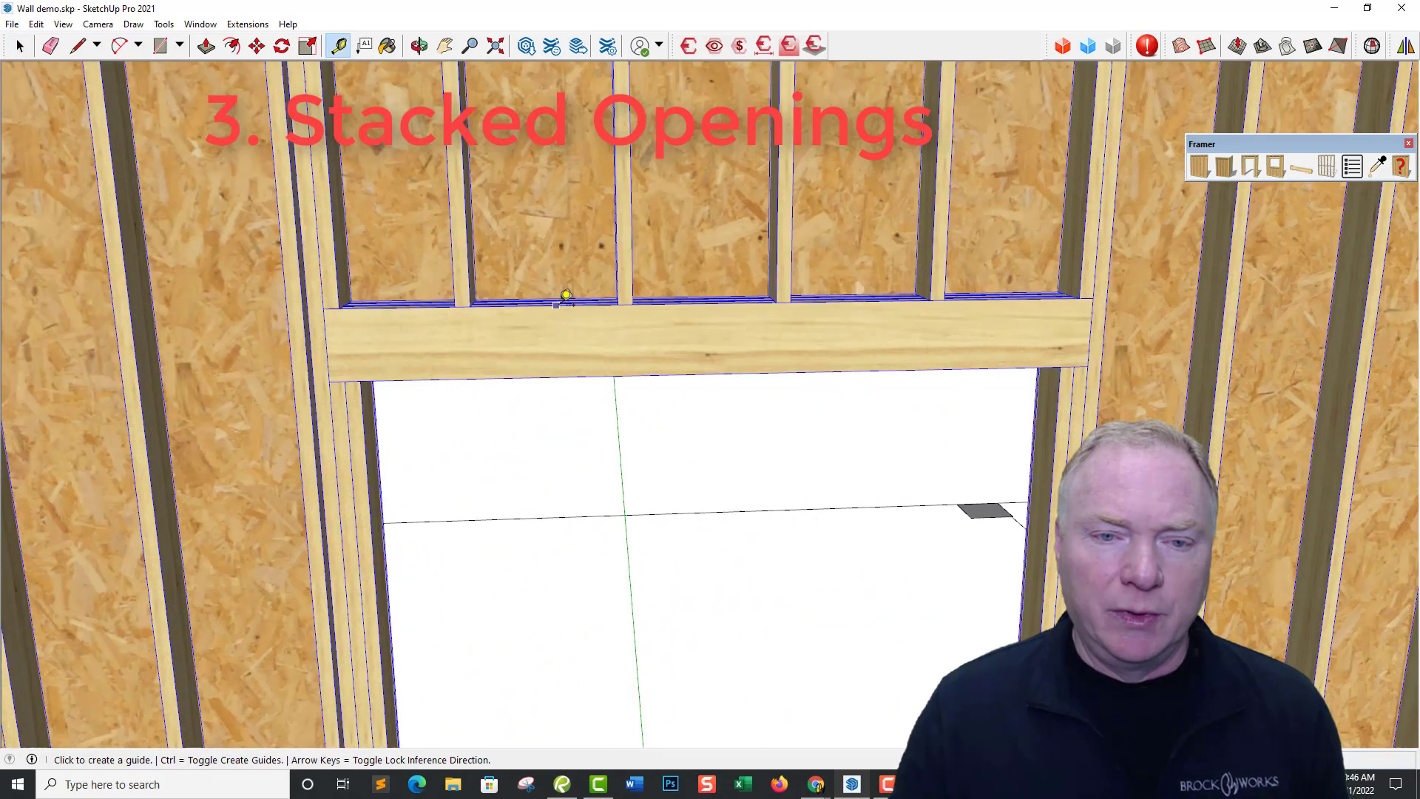
left_click(558, 304)
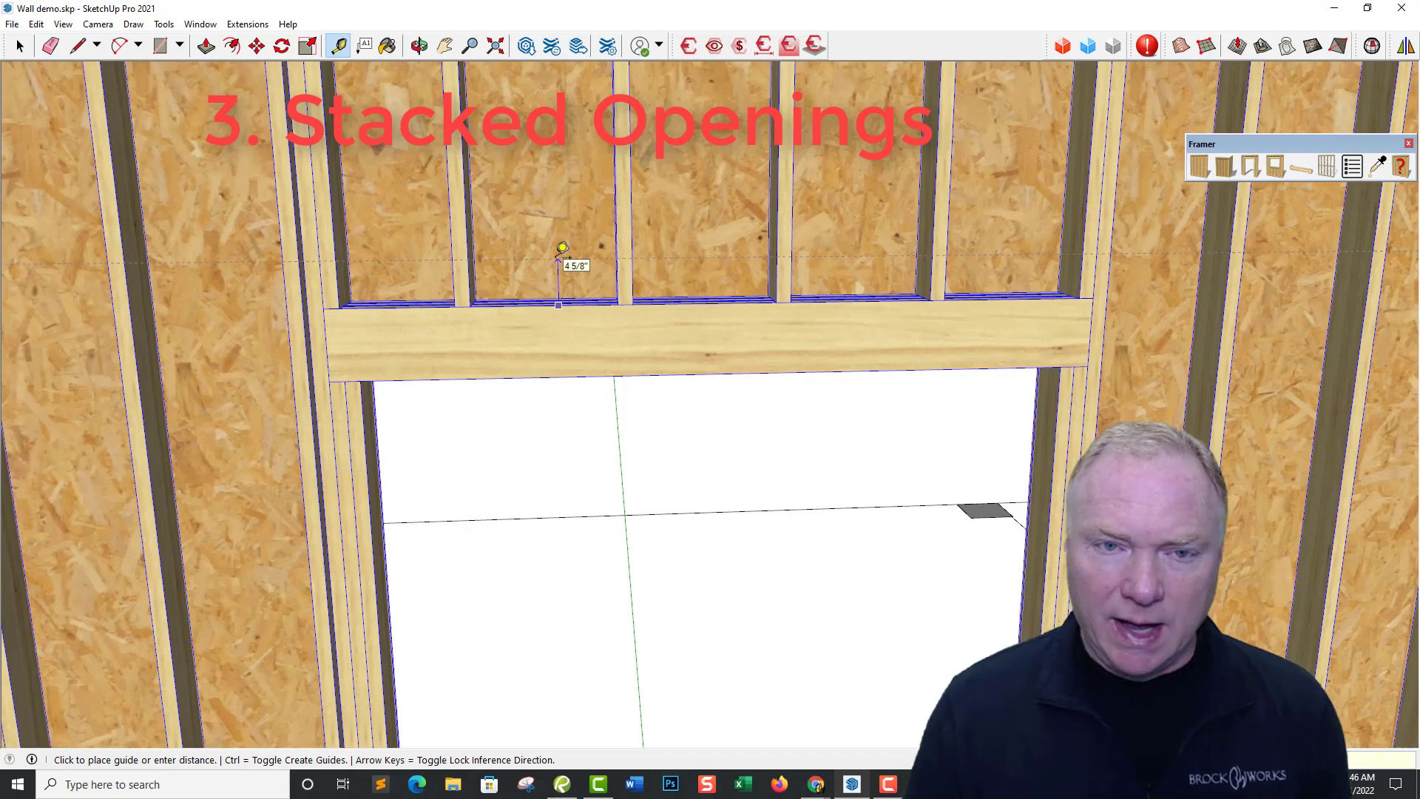
scroll(559, 248, "down", 3)
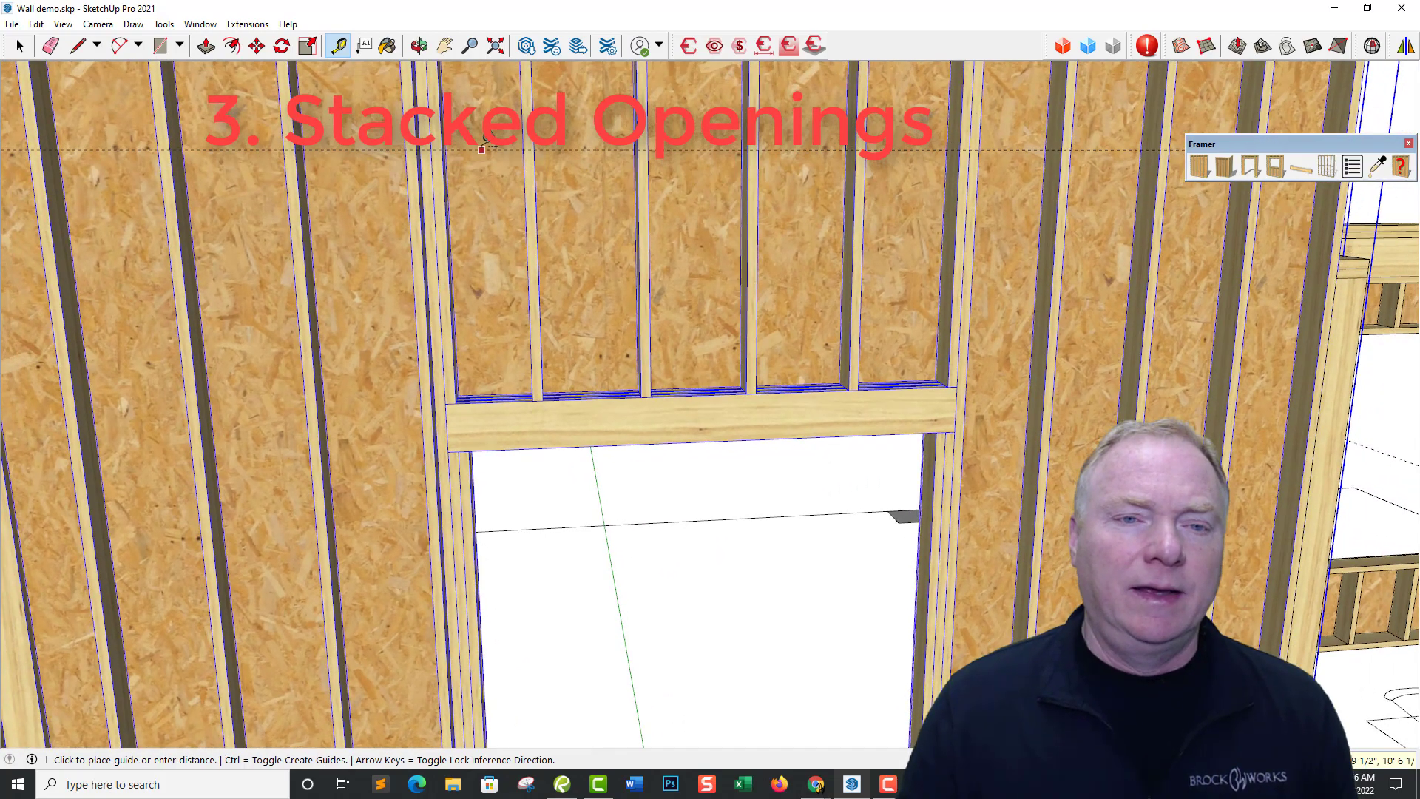
scroll(482, 150, "down", 3)
scroll(503, 569, "up", 3)
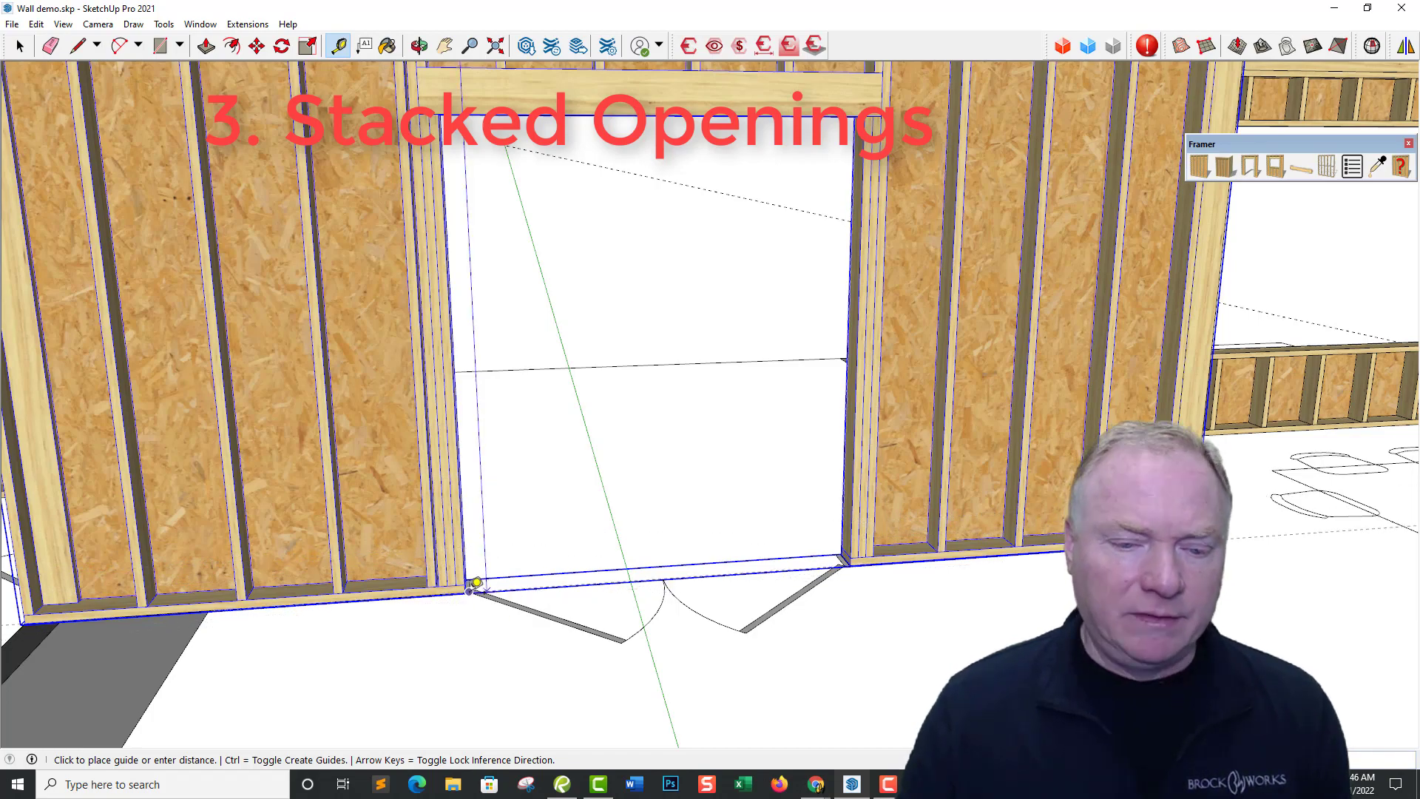
key("space")
middle_click_drag(593, 507, 649, 332)
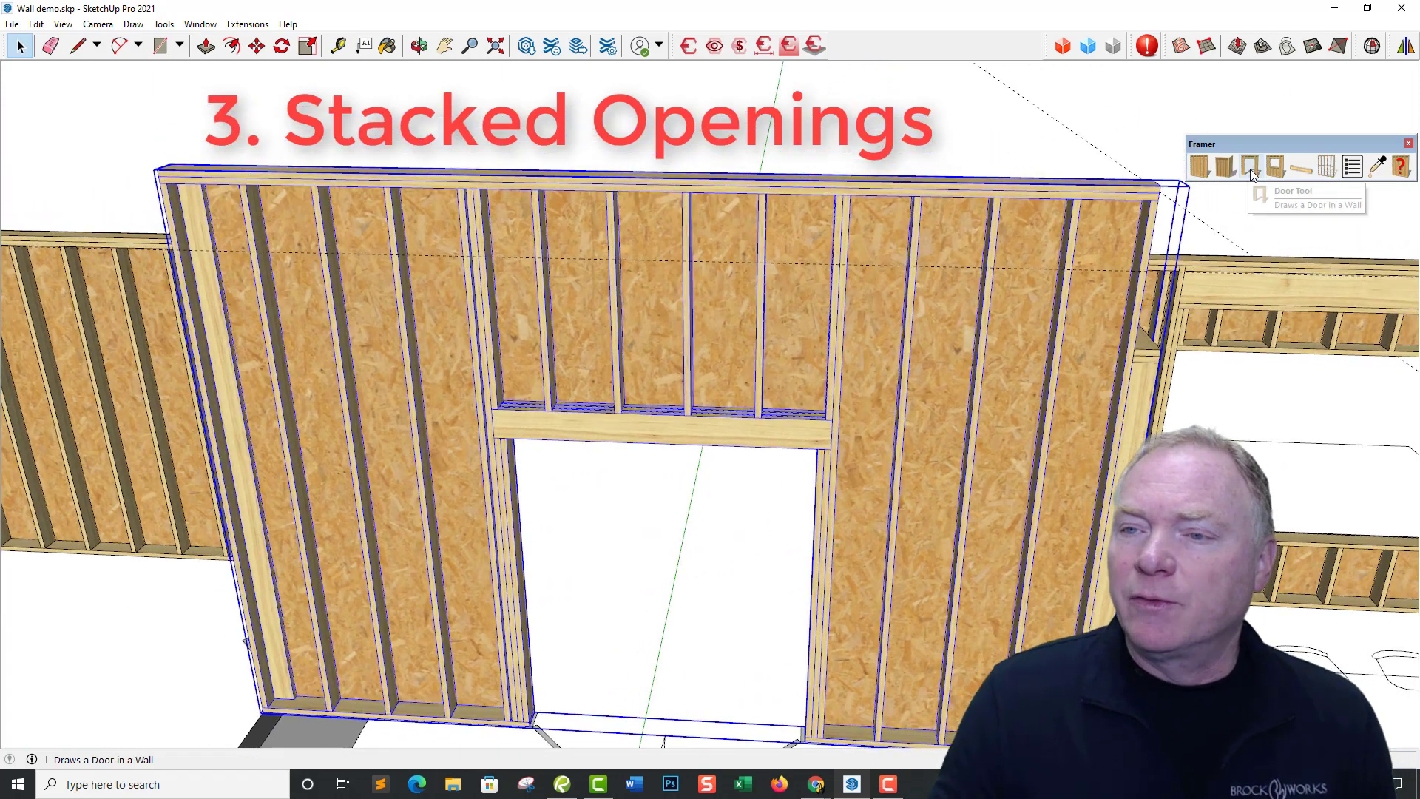
Set up a window with two jacks, then cancel its first placement
left_click(1272, 170)
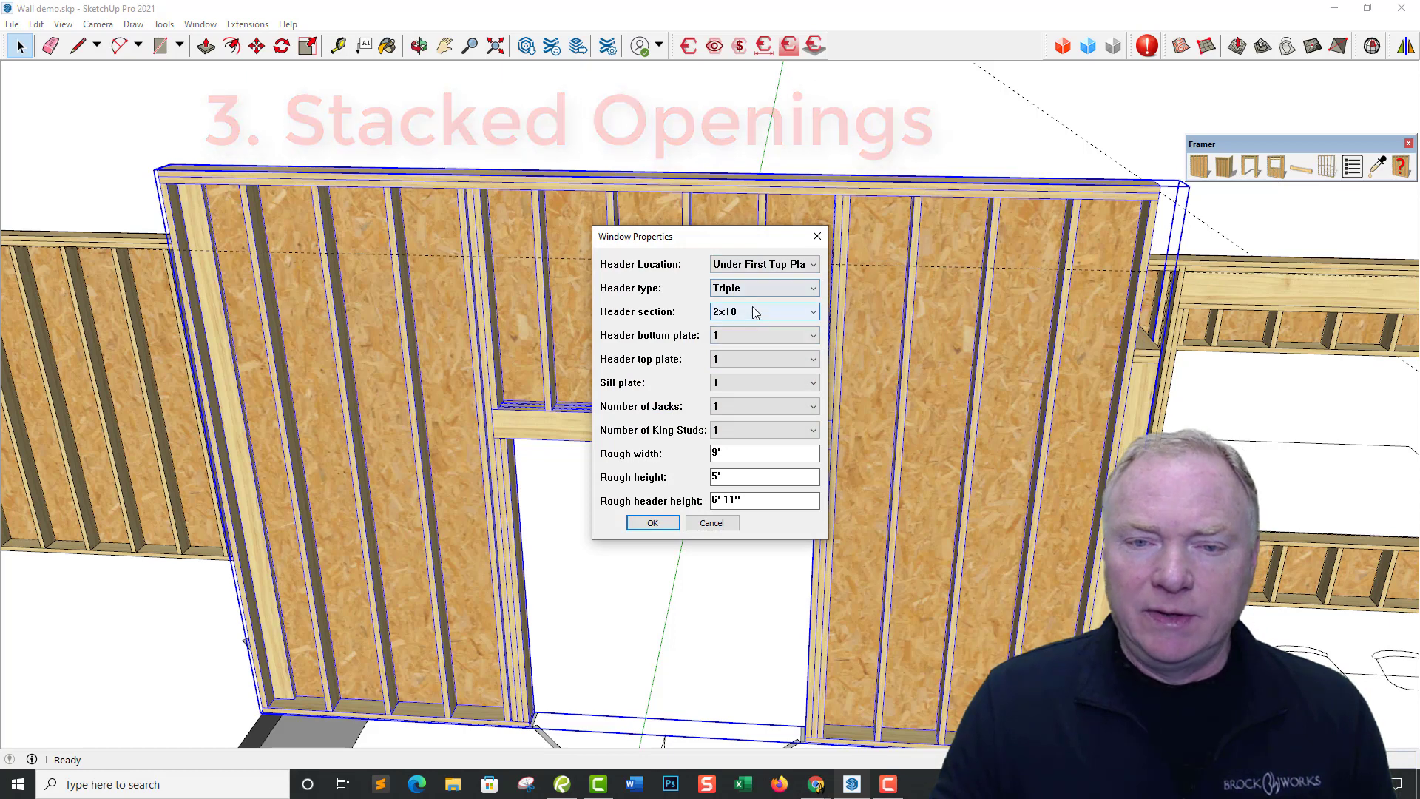
left_click(736, 412)
left_click(742, 436)
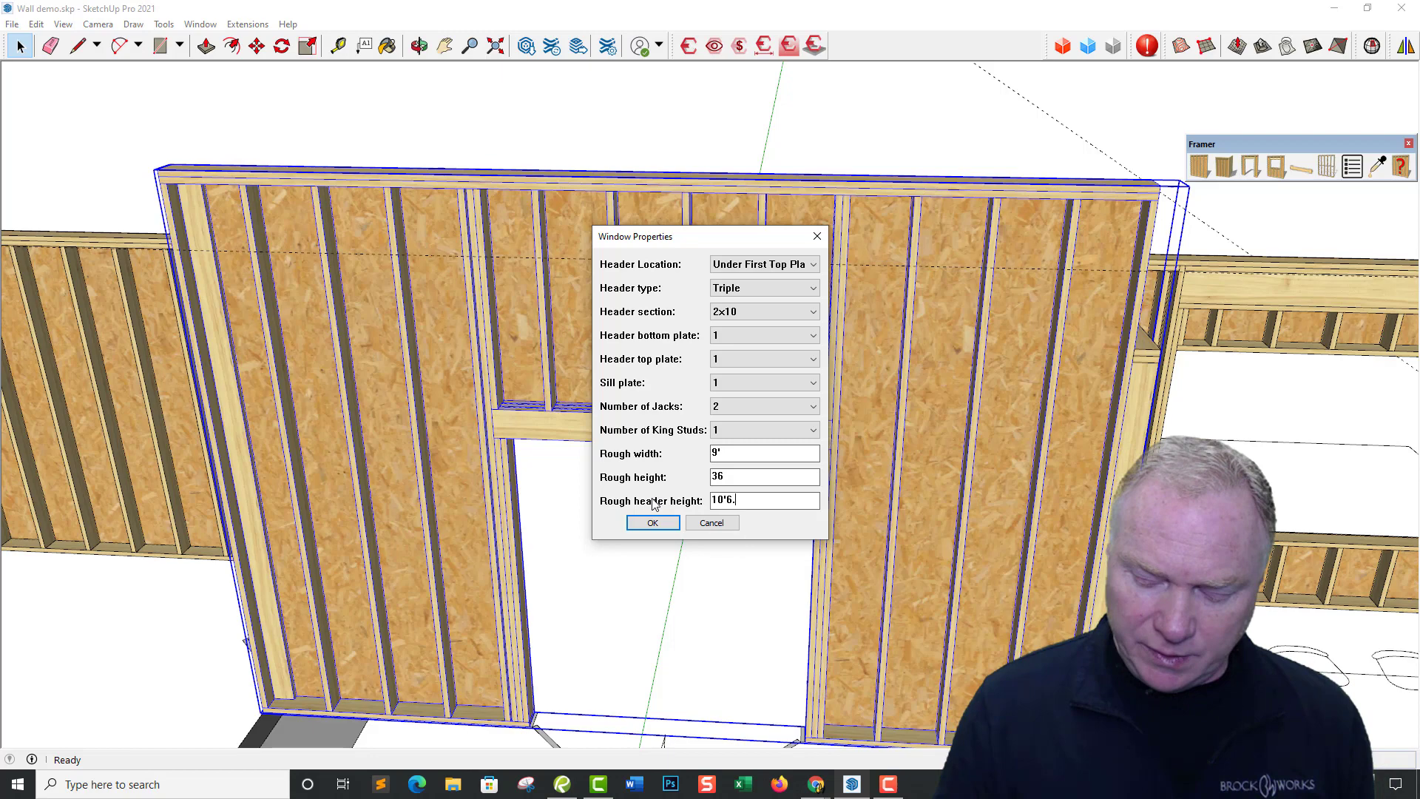
left_click(651, 525)
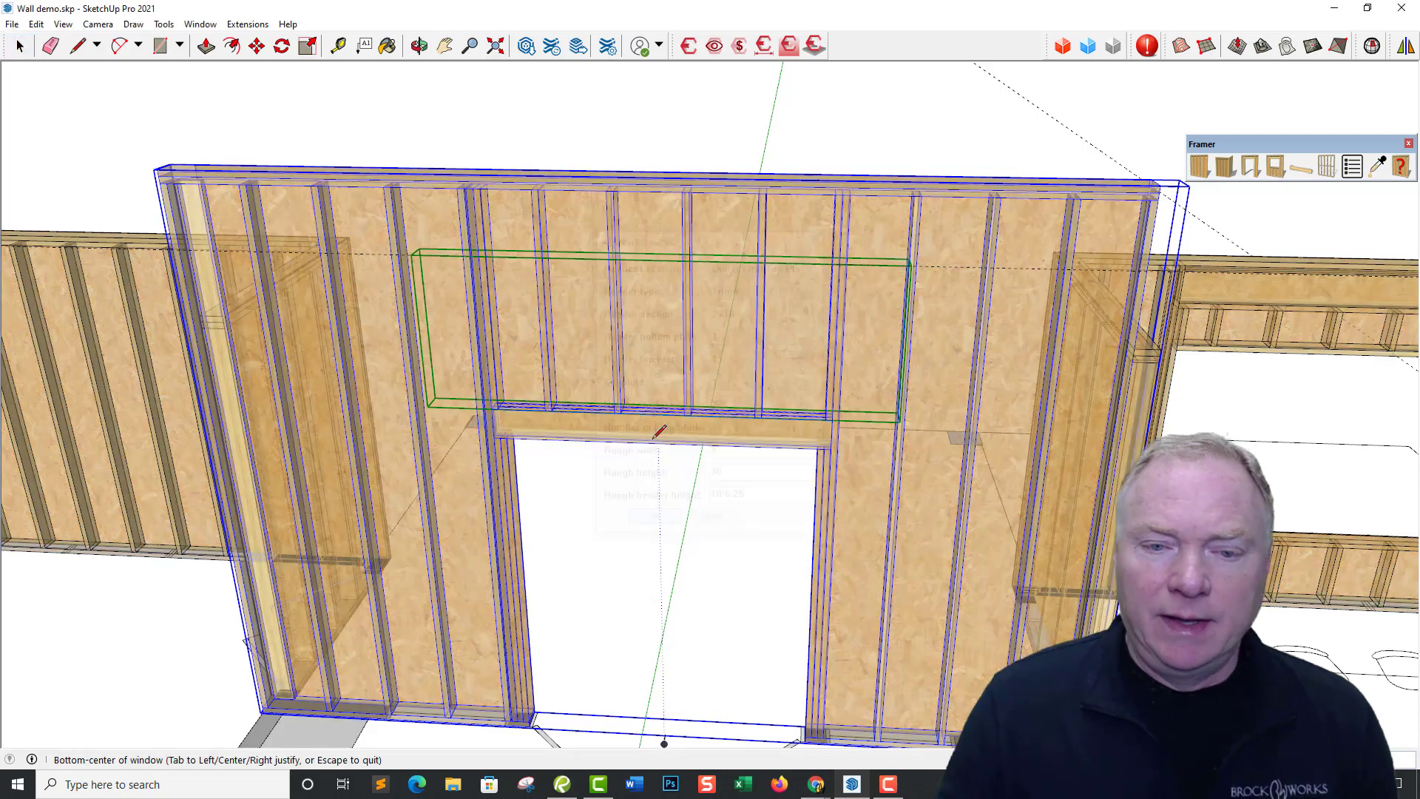
key("Escape")
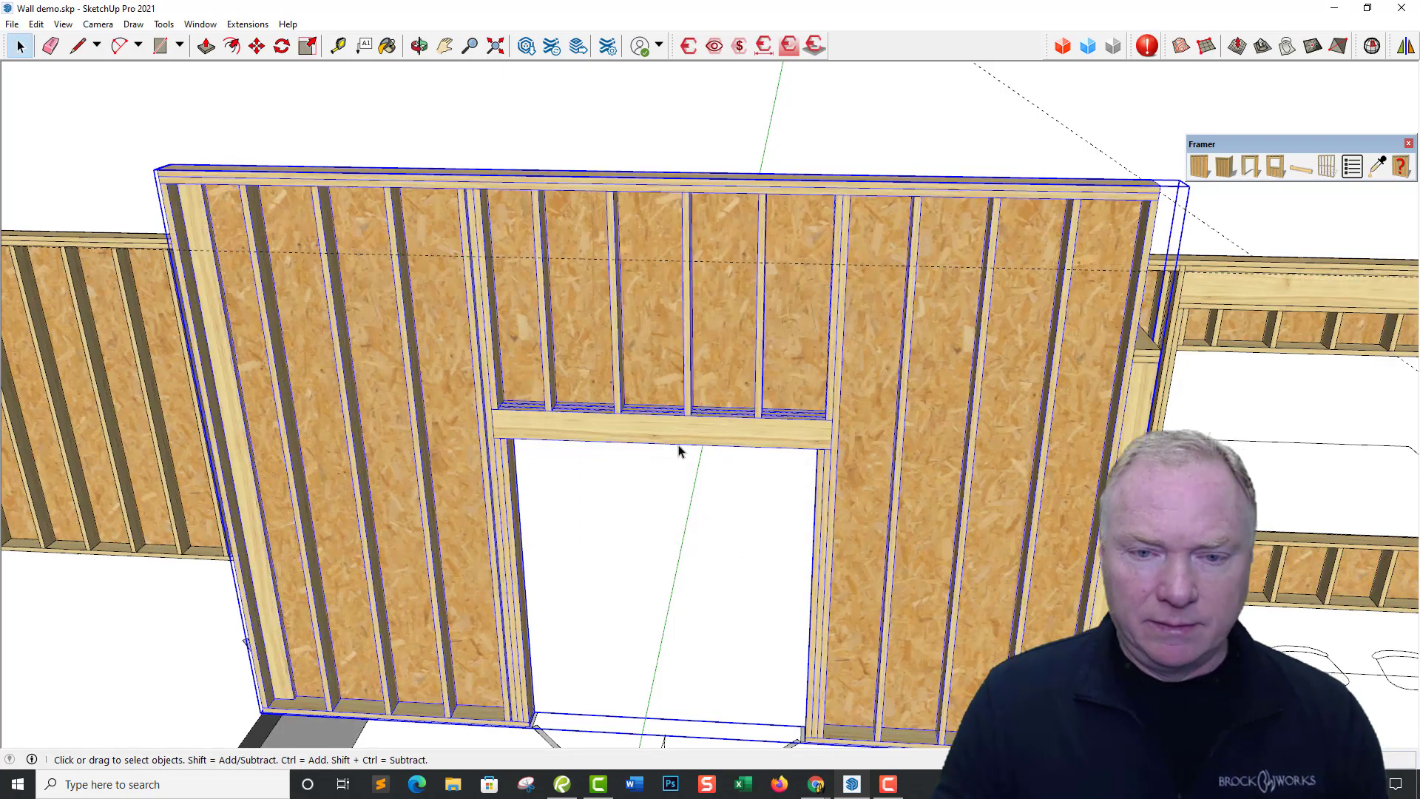
Set the window width to 6' and place it above the door header
left_click(1275, 169)
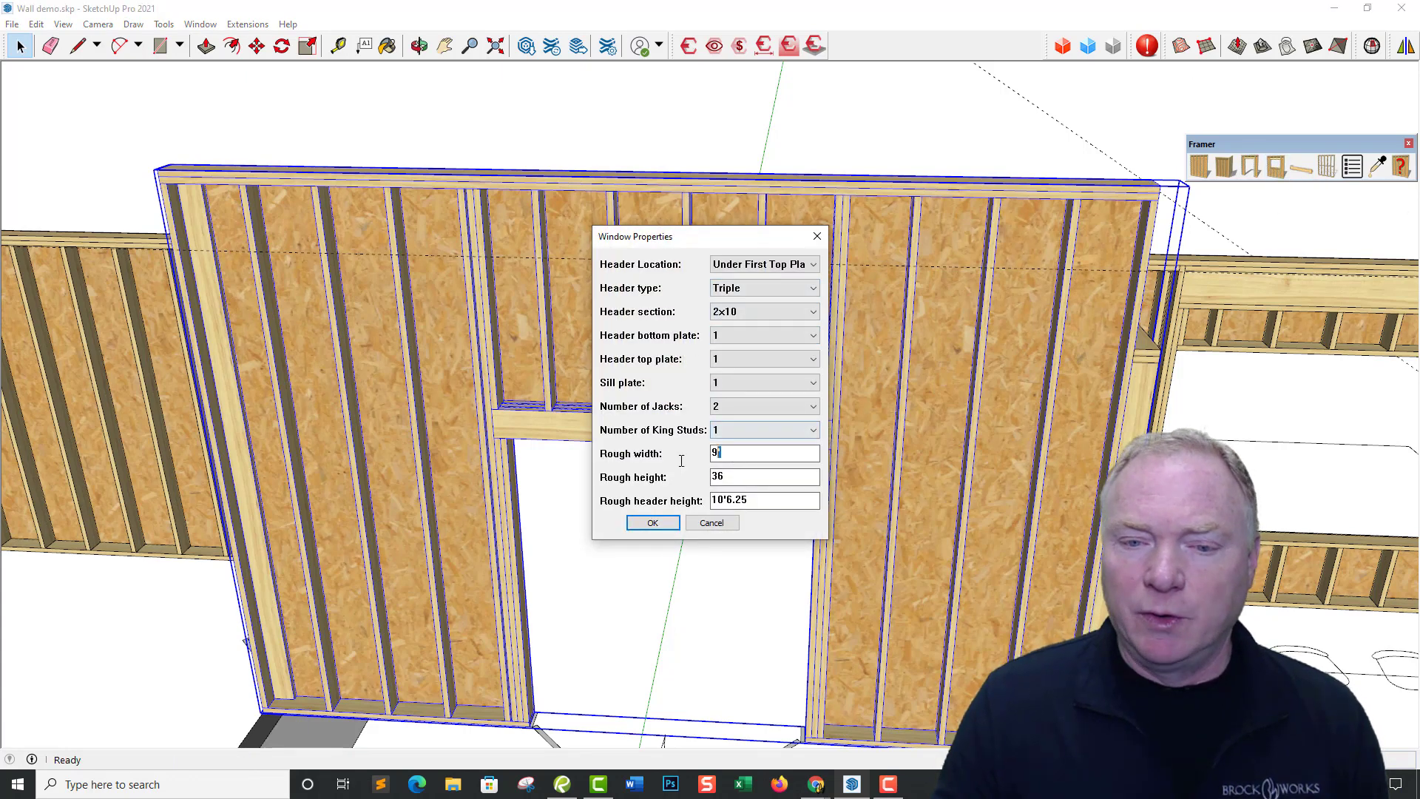
type("6'")
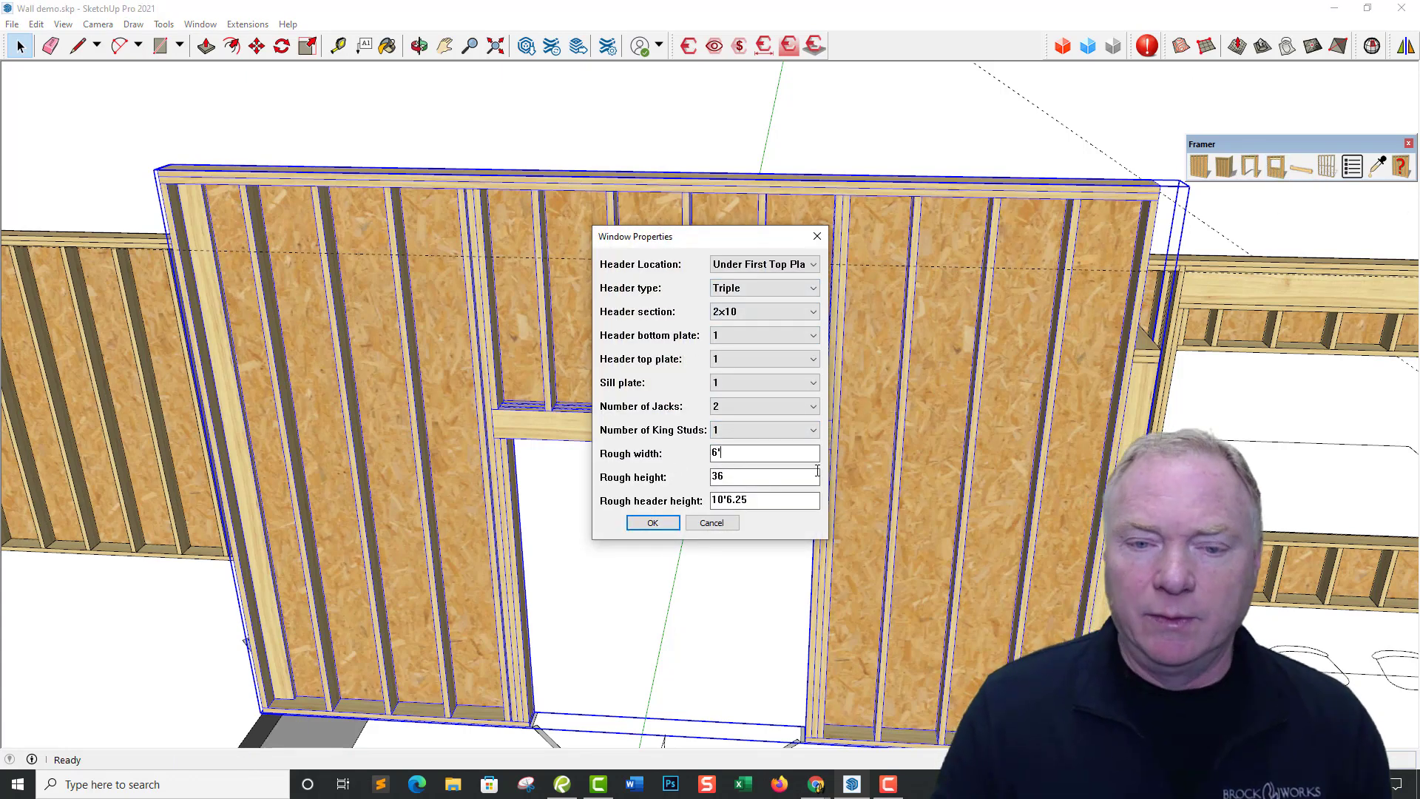
left_click(654, 524)
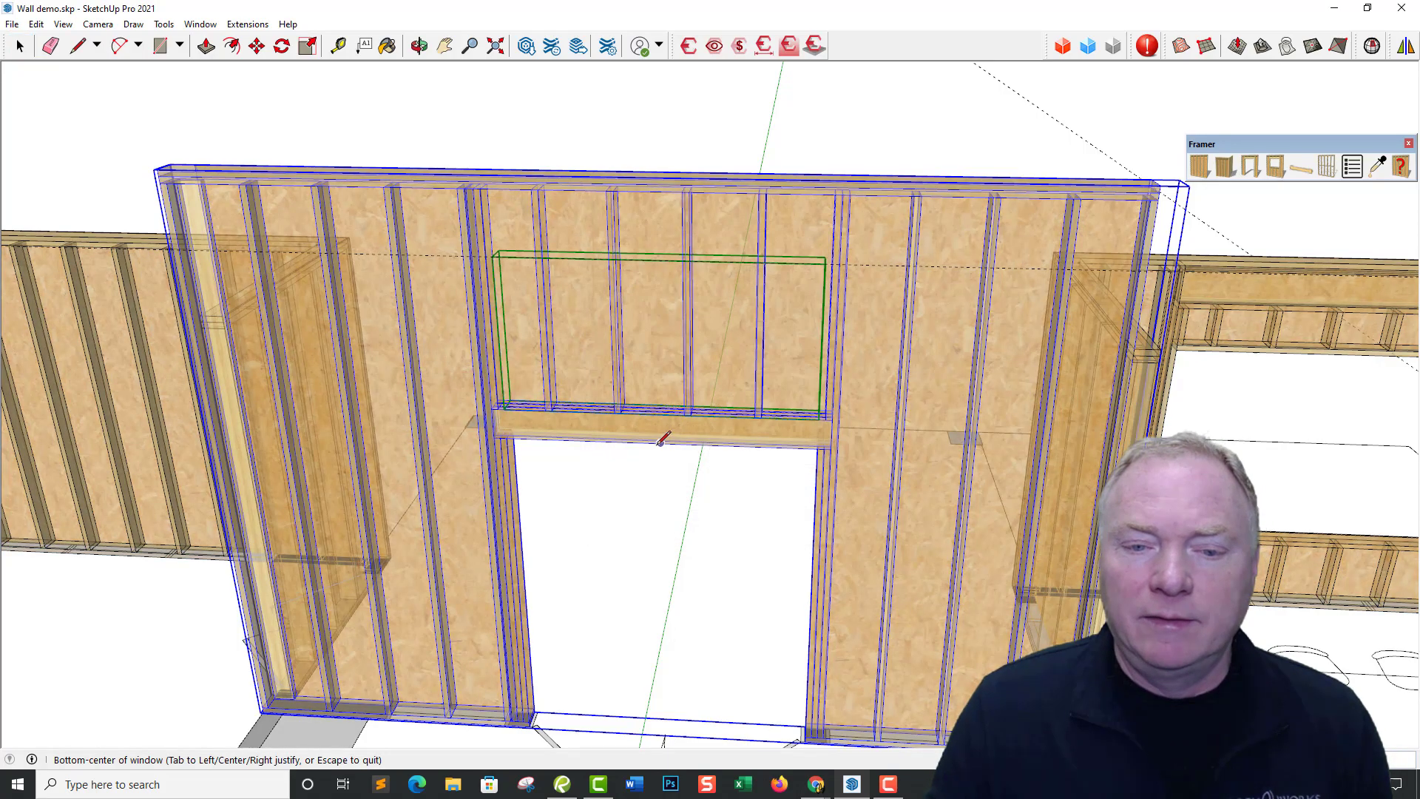
left_click(661, 442)
key("Escape")
middle_click_drag(662, 434, 693, 409)
scroll(633, 316, "up", 6)
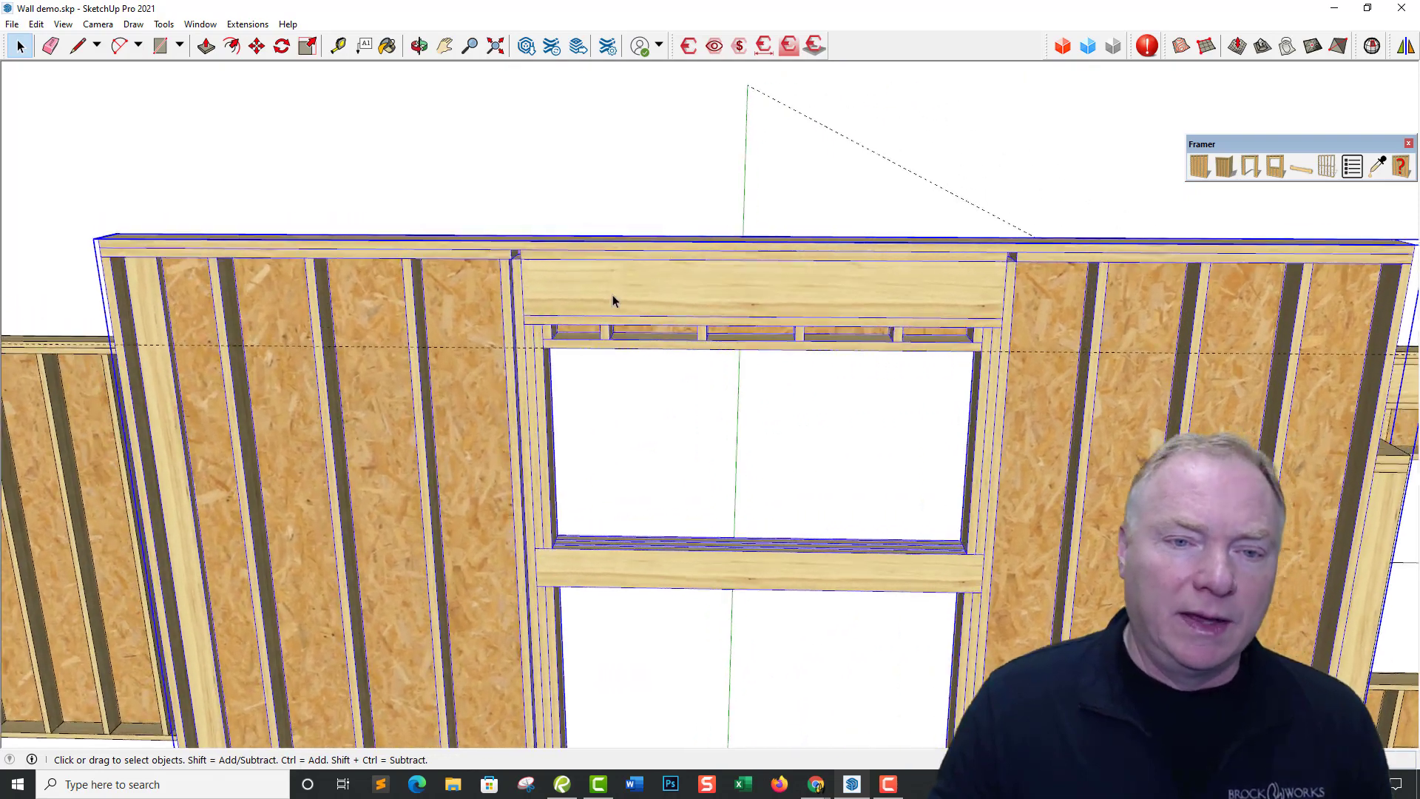
scroll(621, 290, "up", 1)
Edit the window above the door so its header location is Standard
right_click(646, 282)
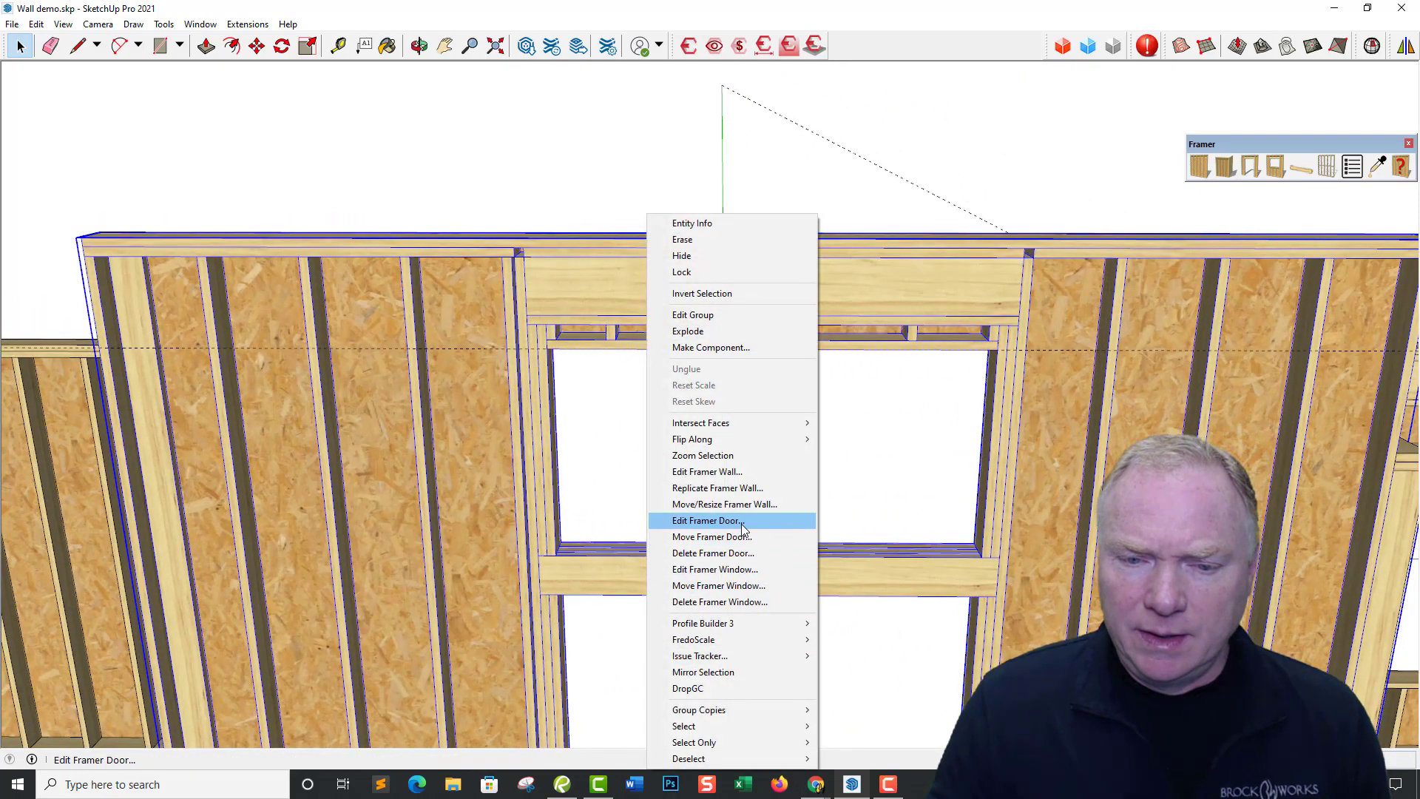
left_click(750, 571)
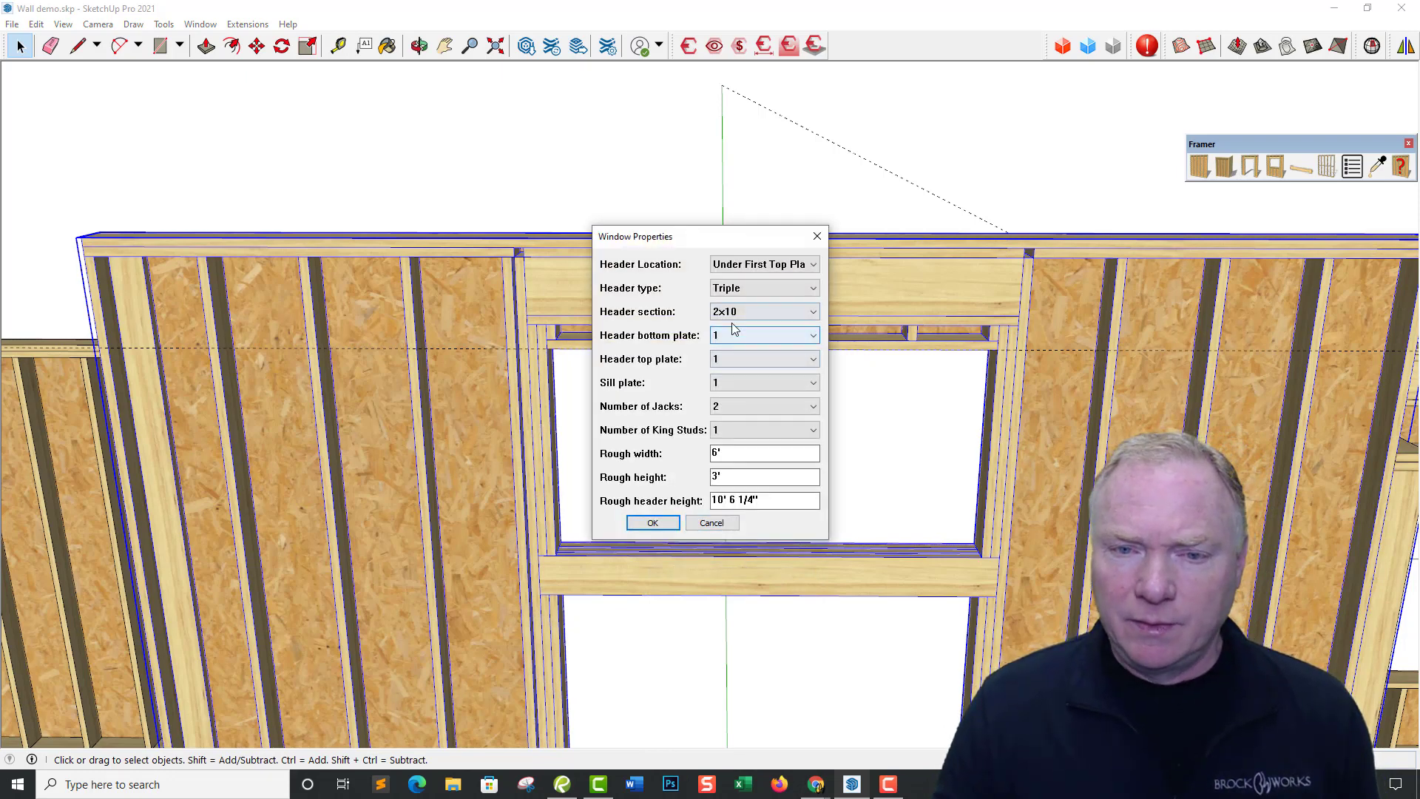
left_click(758, 266)
left_click(740, 275)
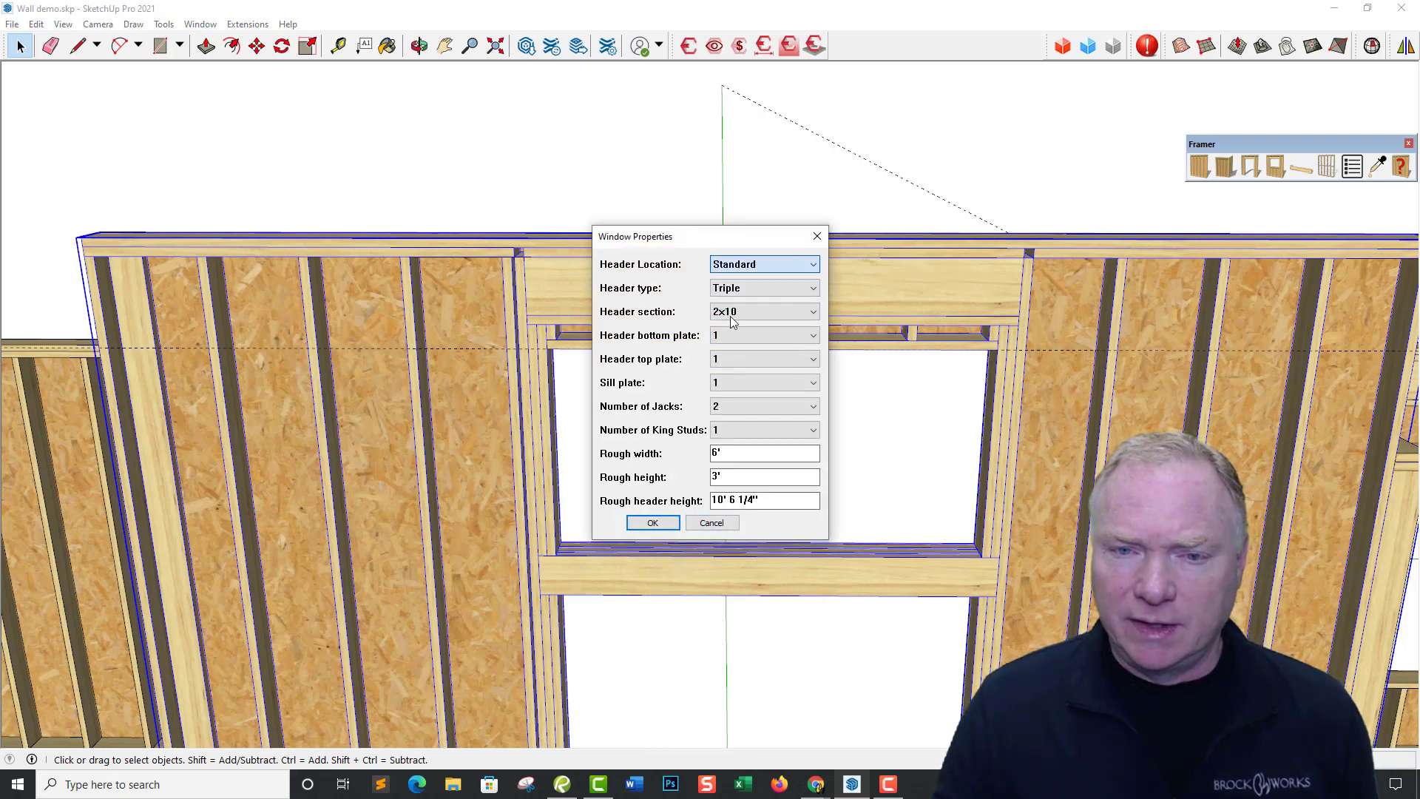
left_click(651, 528)
scroll(758, 487, "down", 6)
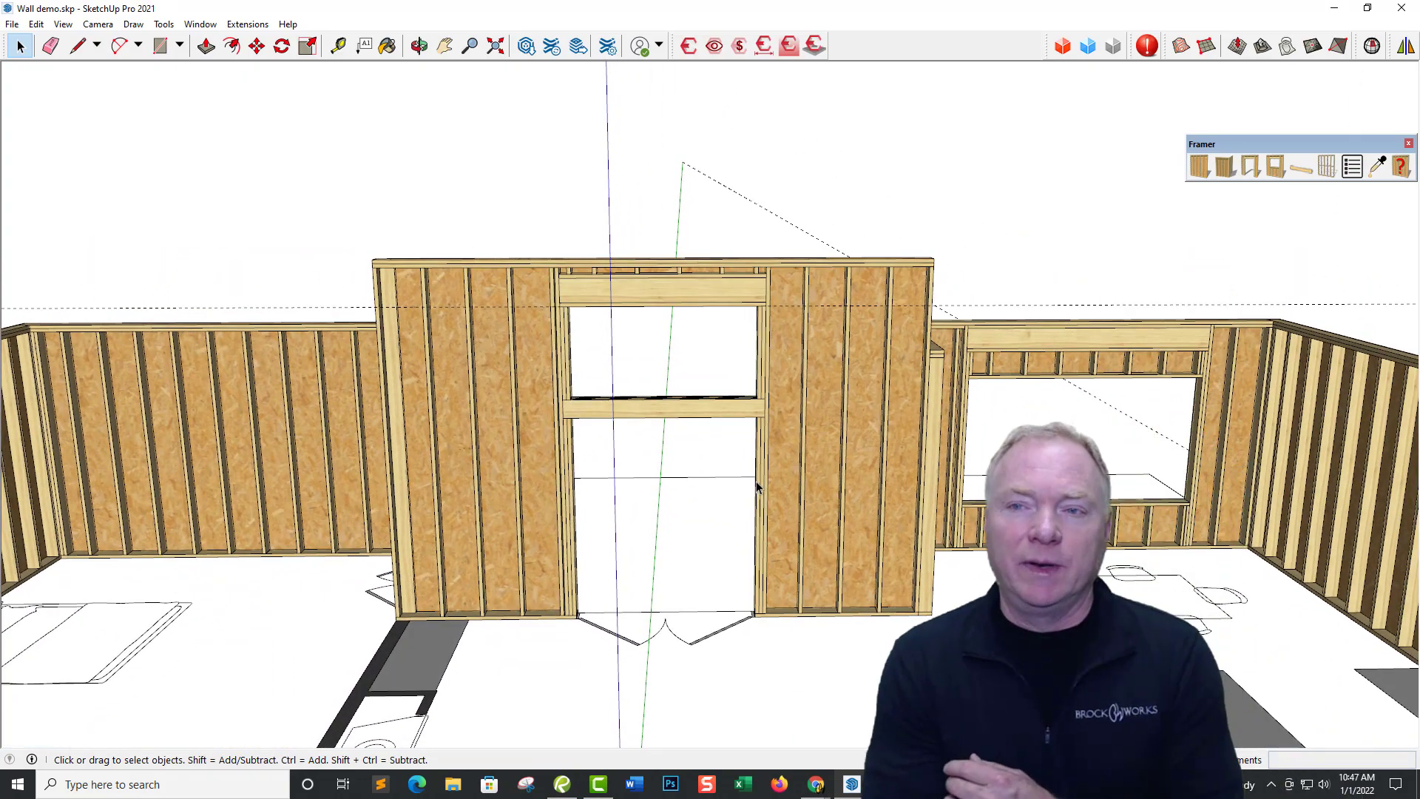
Orbit and raise the view to see the whole sheathed house from above
middle_click_drag(702, 493, 932, 452)
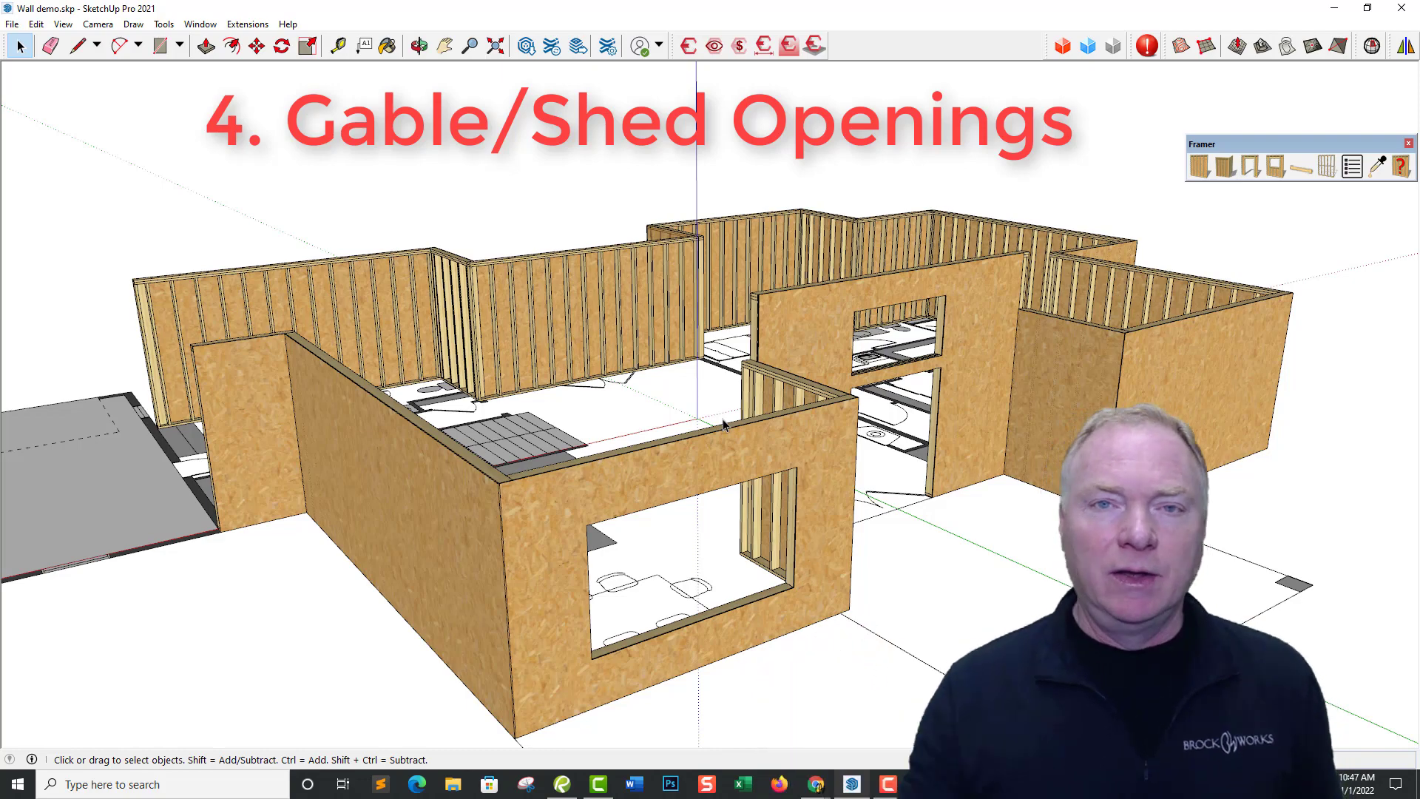
mouse_move(832, 424)
middle_mouse_down()
mouse_move(858, 462)
mouse_move(843, 455)
middle_mouse_up()
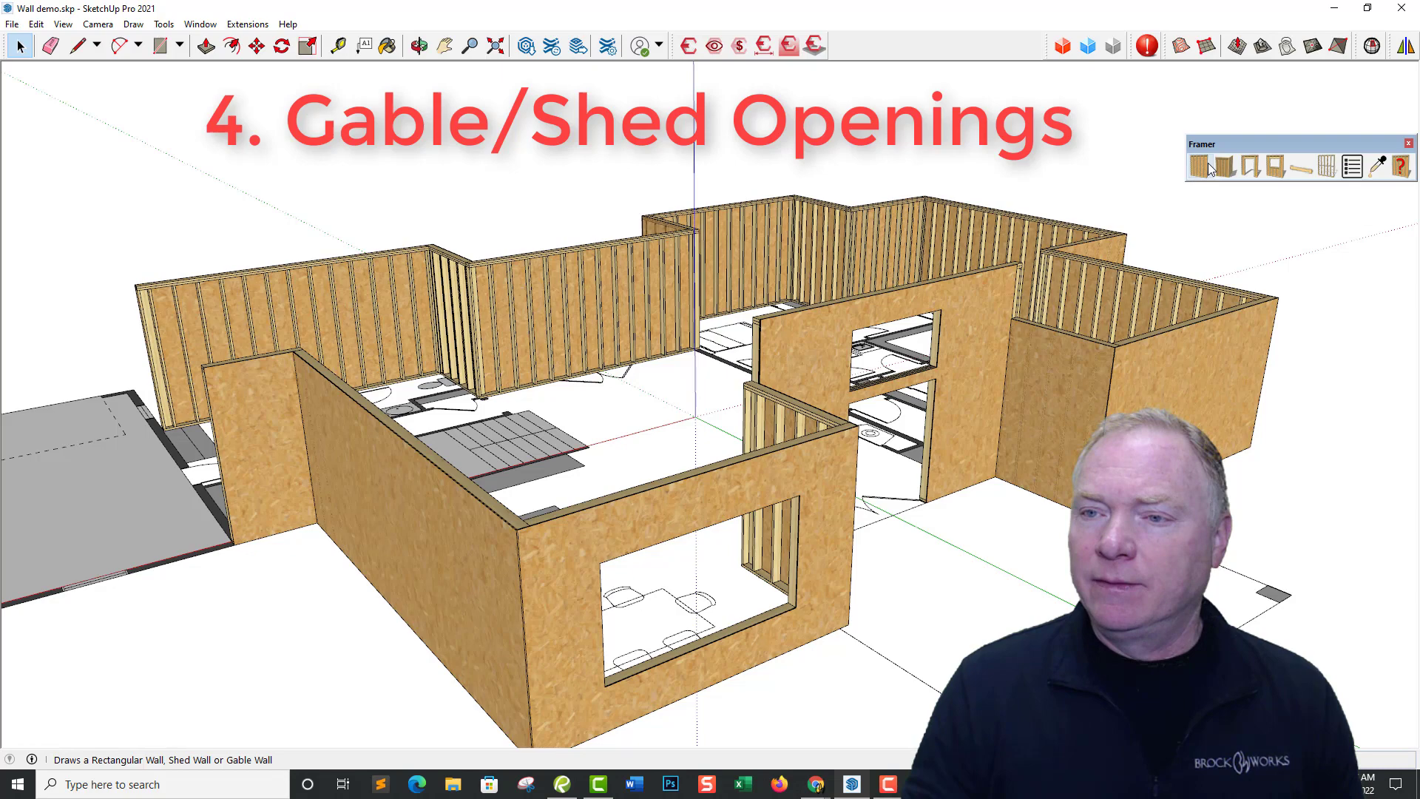
Start a new Framer wall with a single top plate and a single-stud end post
left_click(1200, 167)
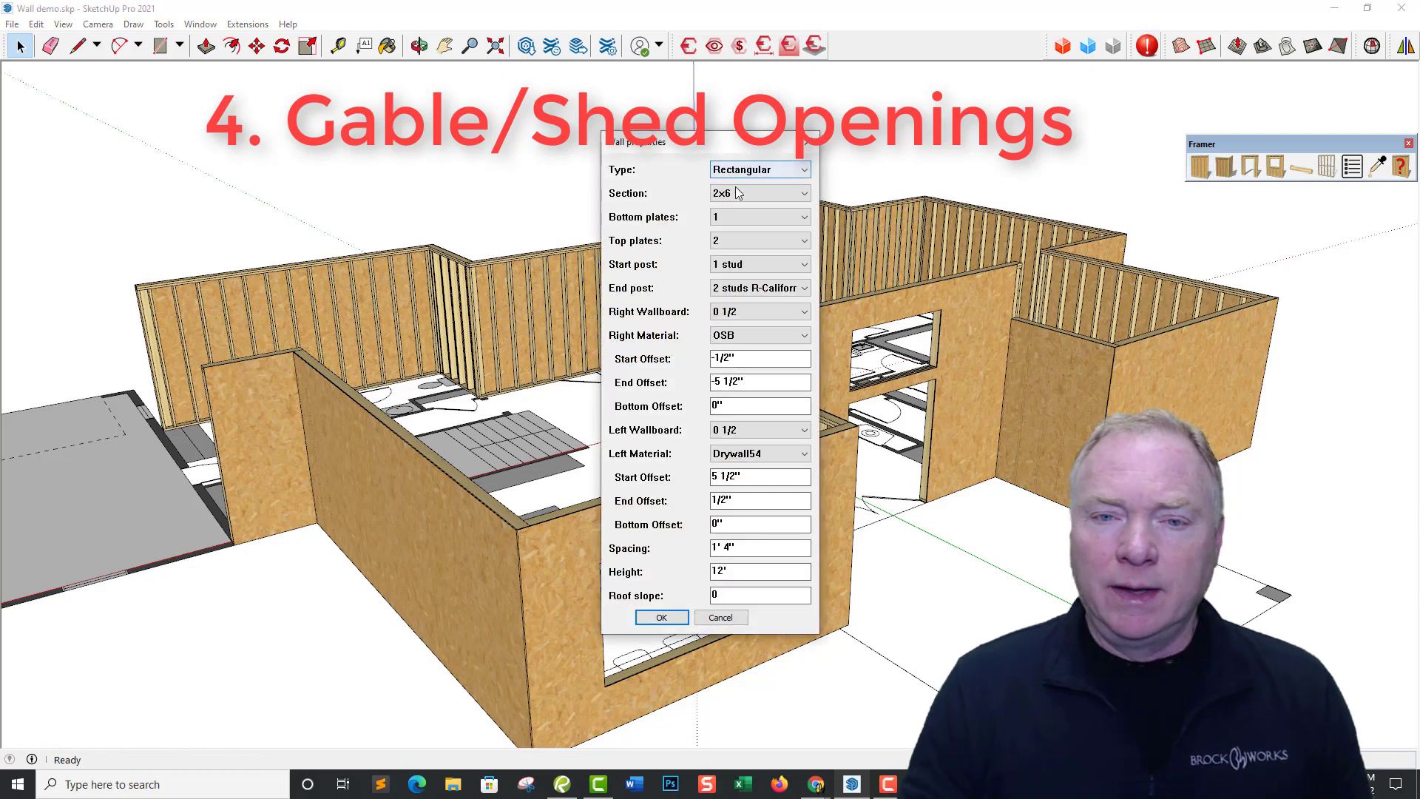
left_click(739, 241)
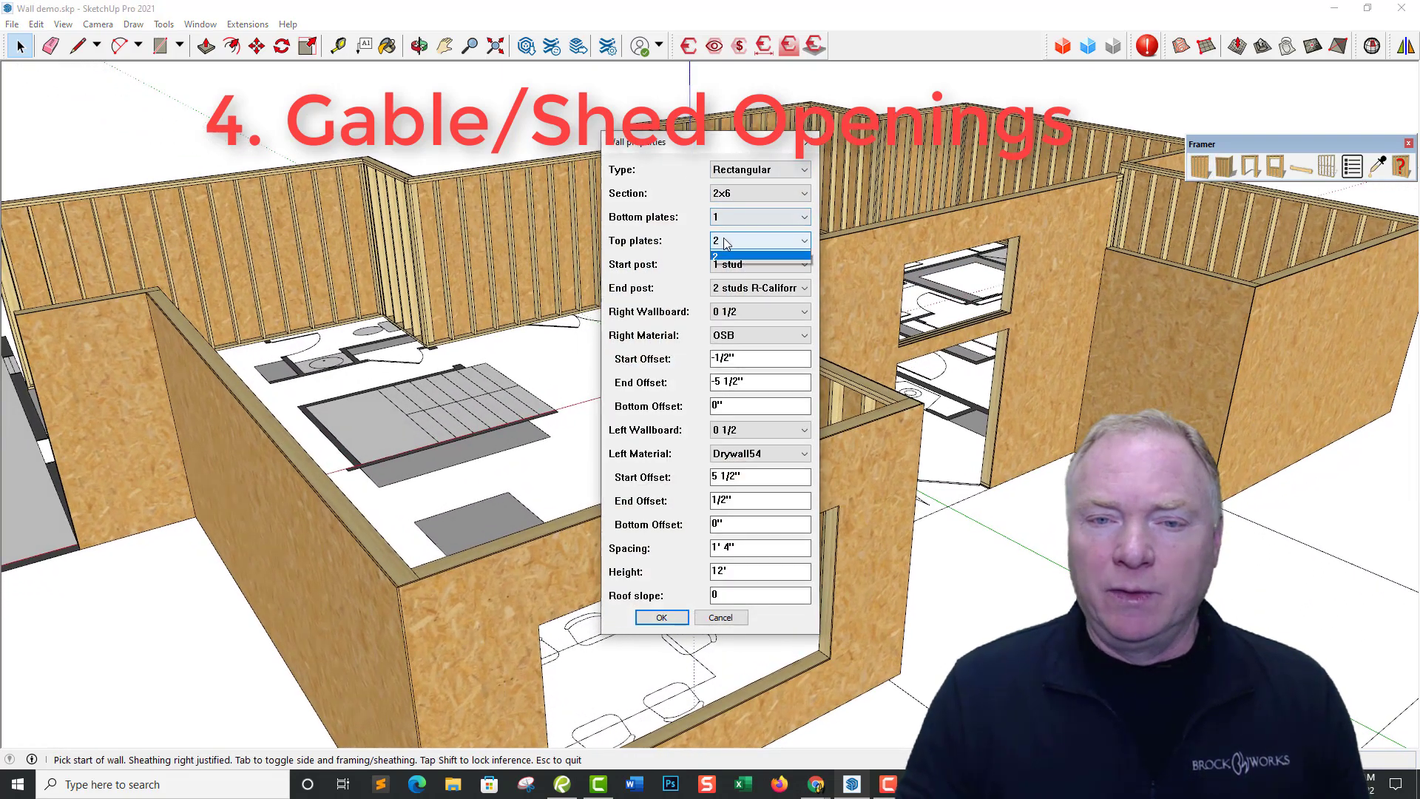
left_click(729, 267)
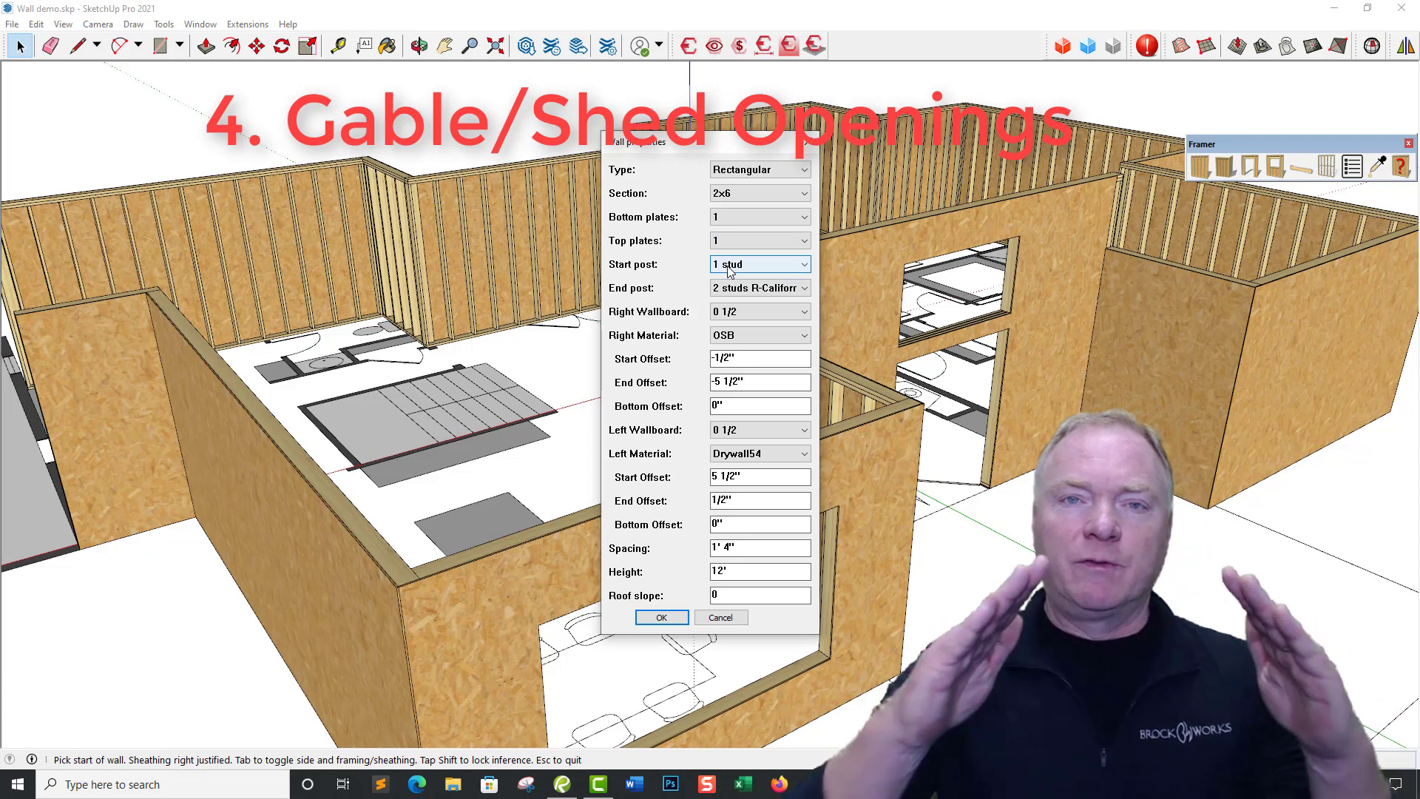
left_click(765, 289)
left_click(748, 311)
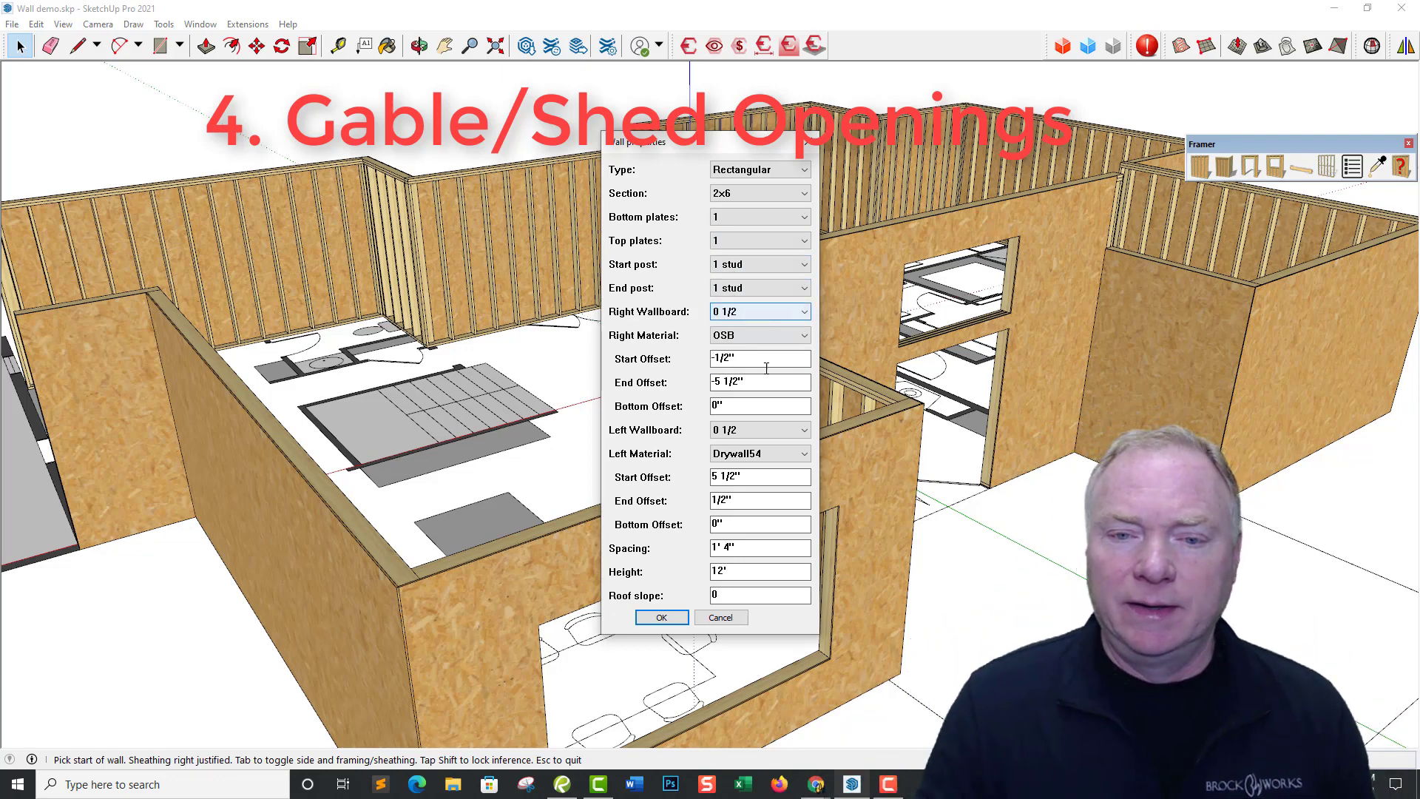
type("0")
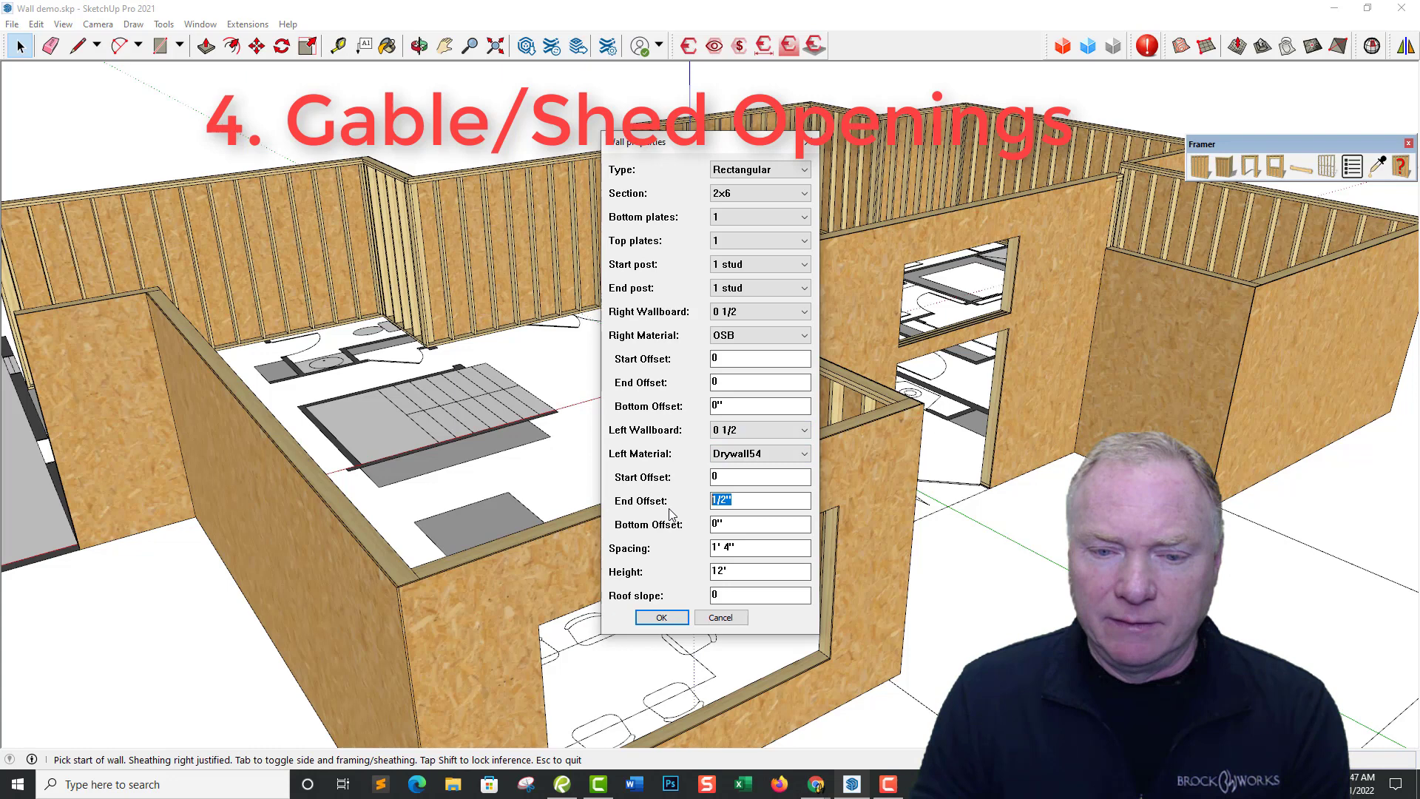
Make the wall type Gable with height 0 and a 45 roof slope
left_click(743, 177)
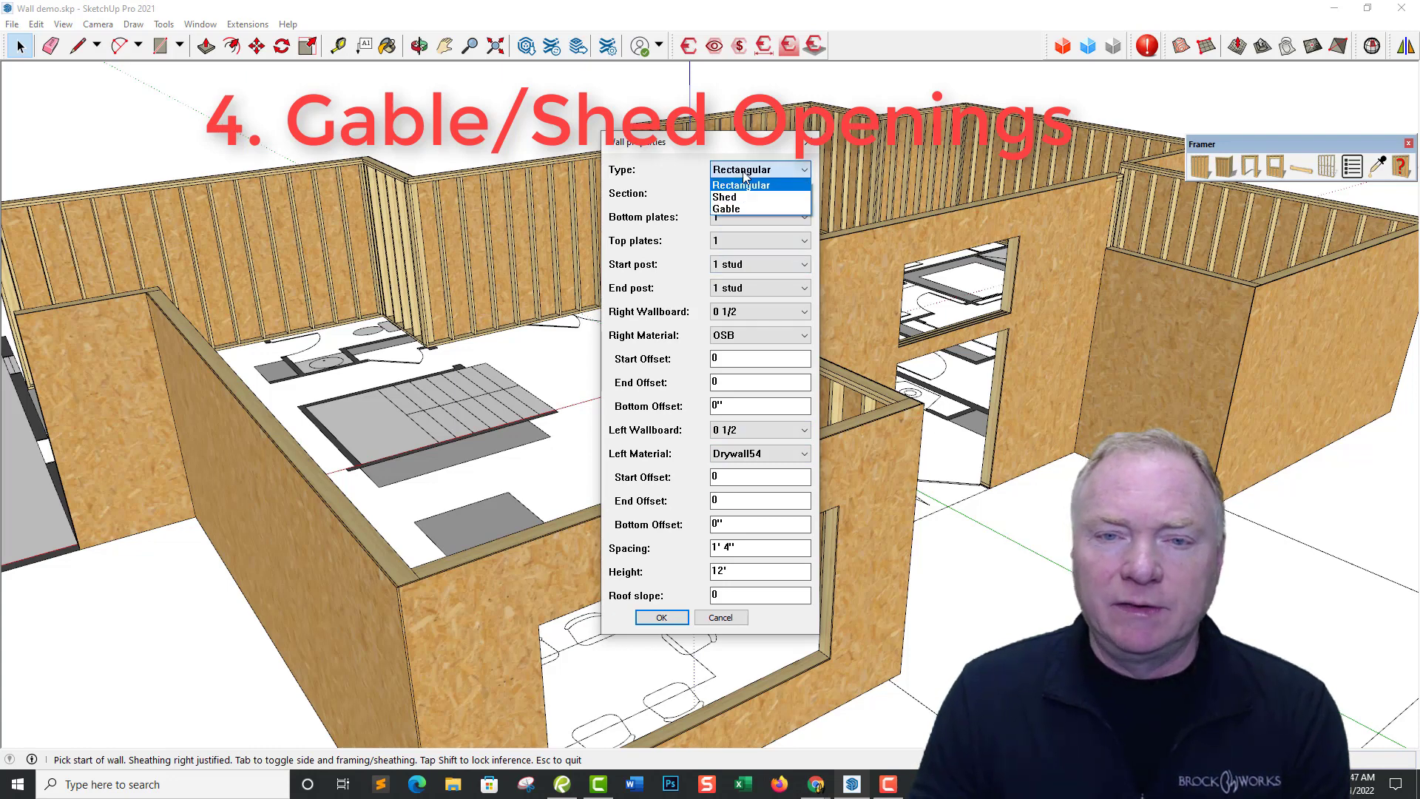
left_click(743, 209)
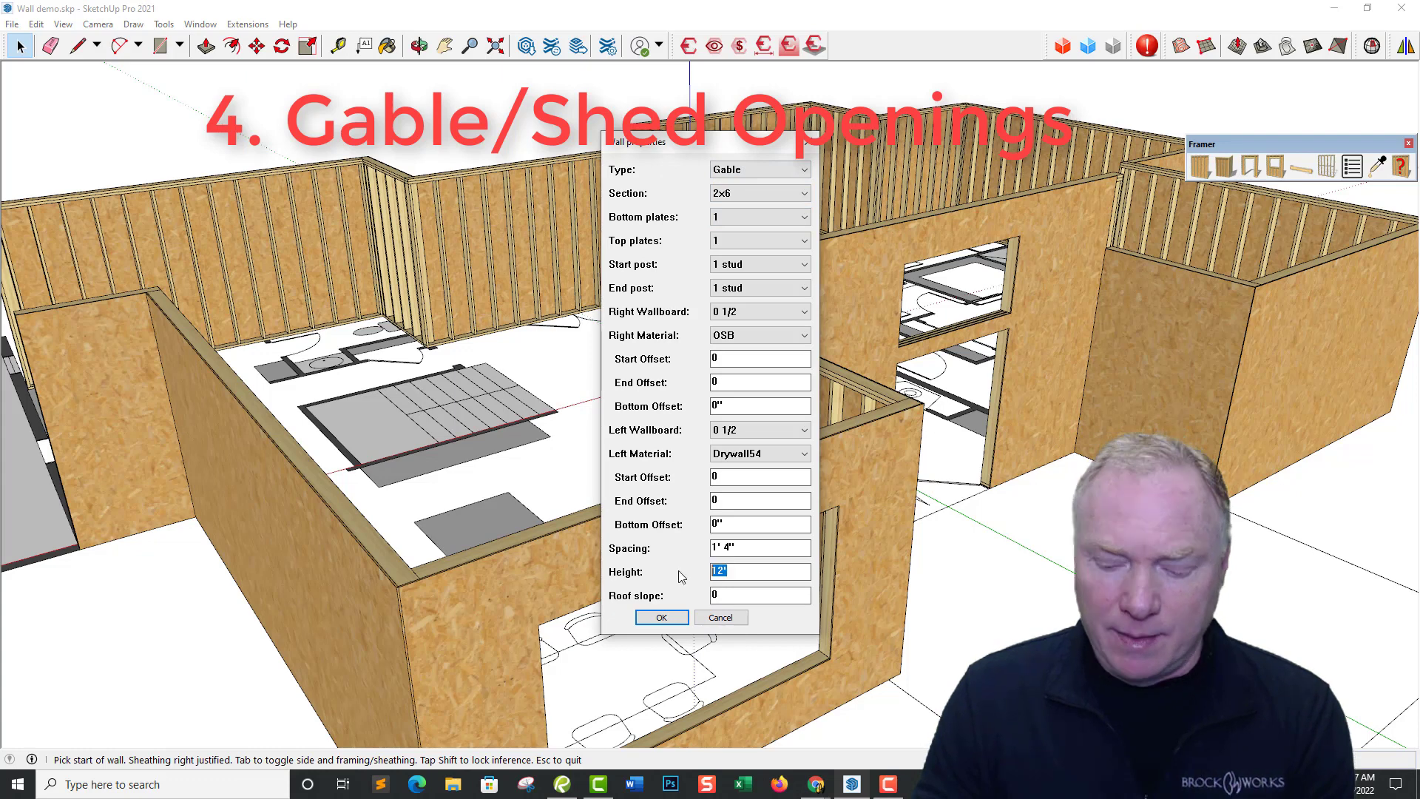
type("0")
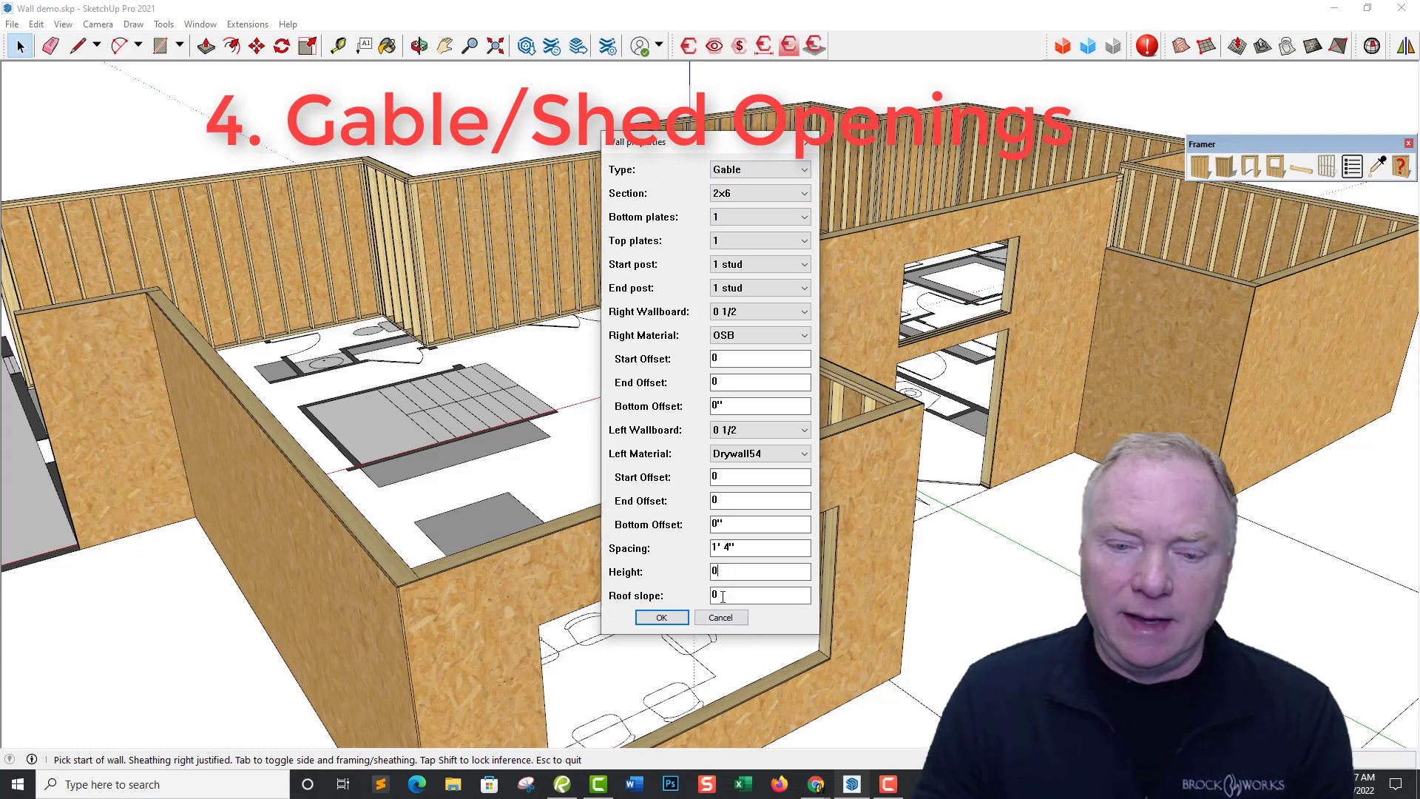
double_click(735, 596)
type("45")
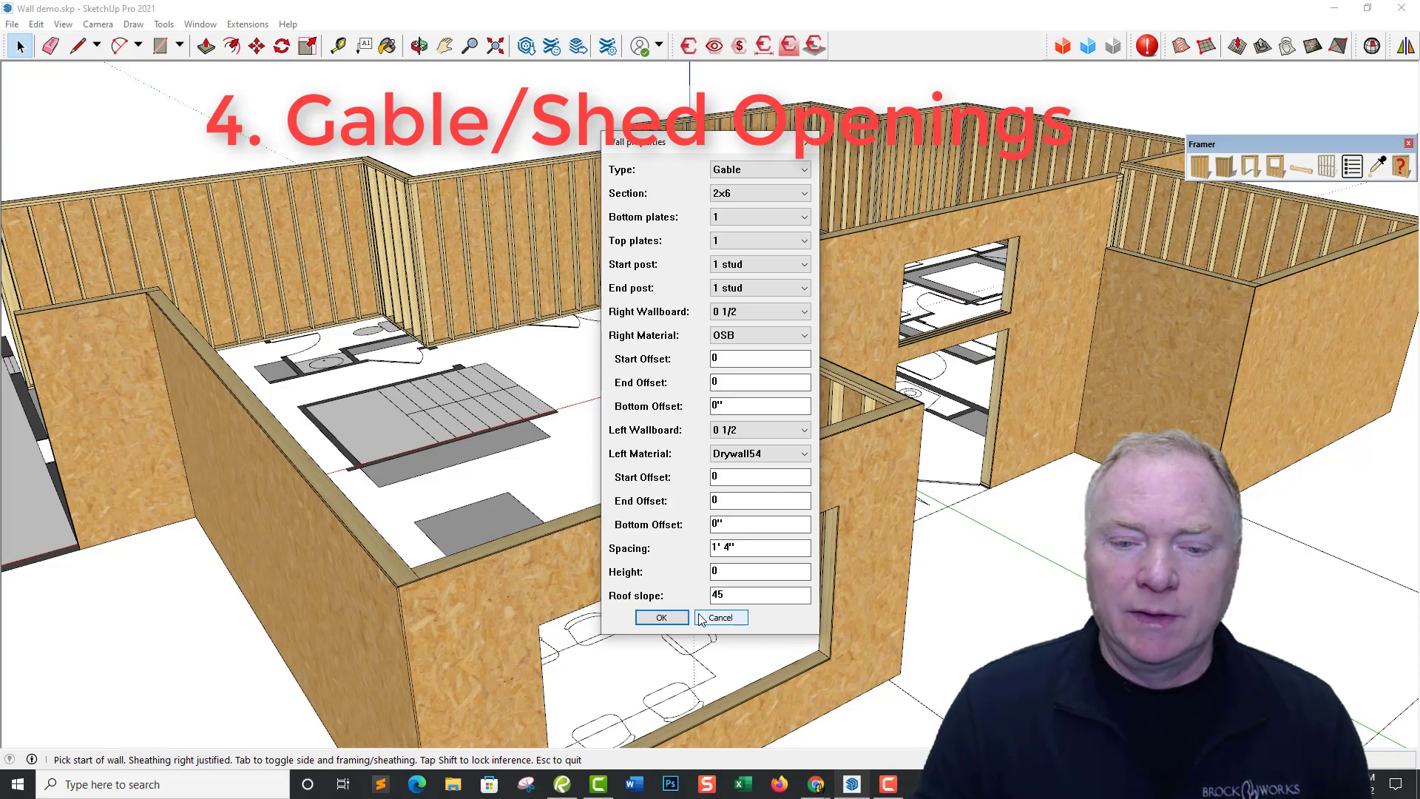
left_click(661, 617)
scroll(523, 579, "up", 8)
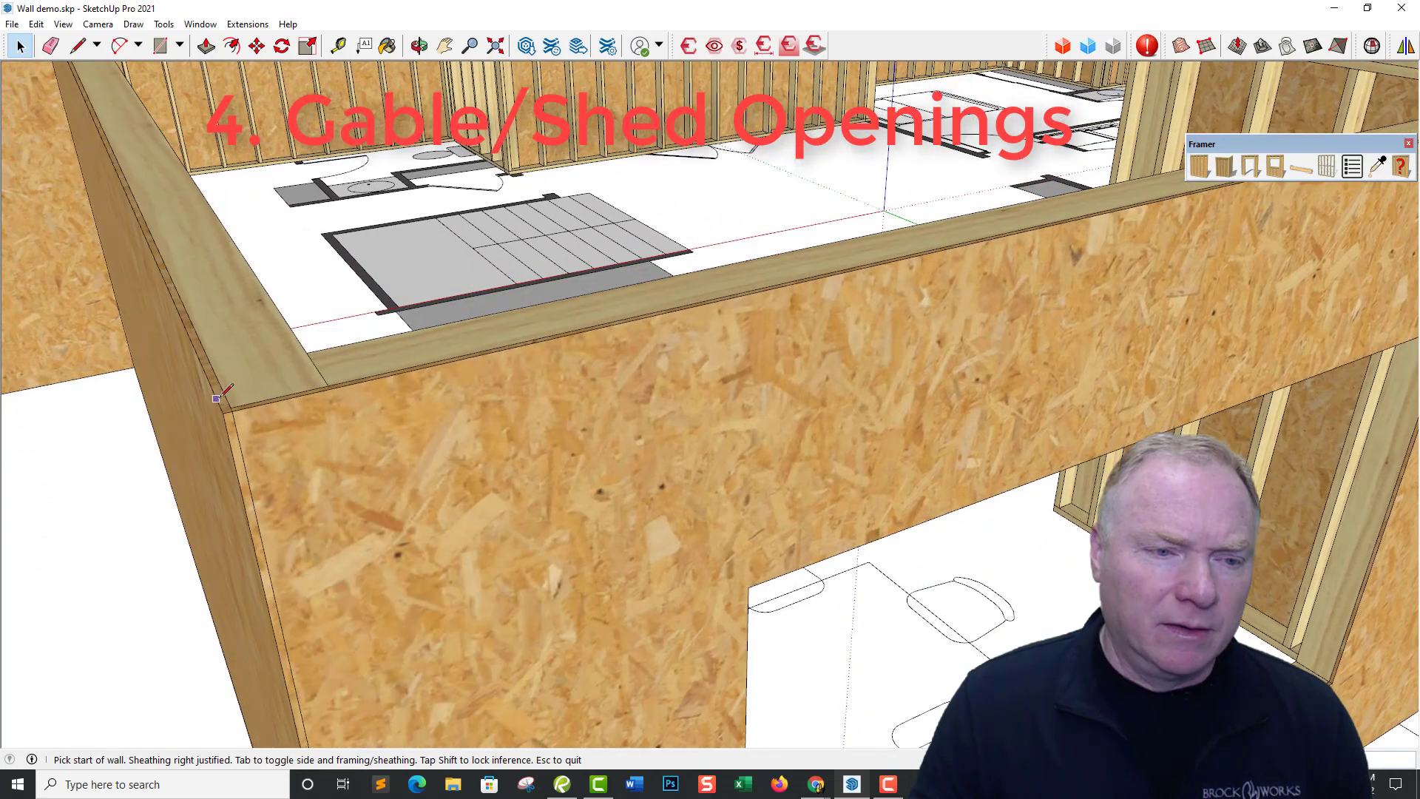
Draw the gable wall corner to corner along the 12' wall, then inspect its framing
left_click(232, 409)
middle_click_drag(232, 409, 710, 533)
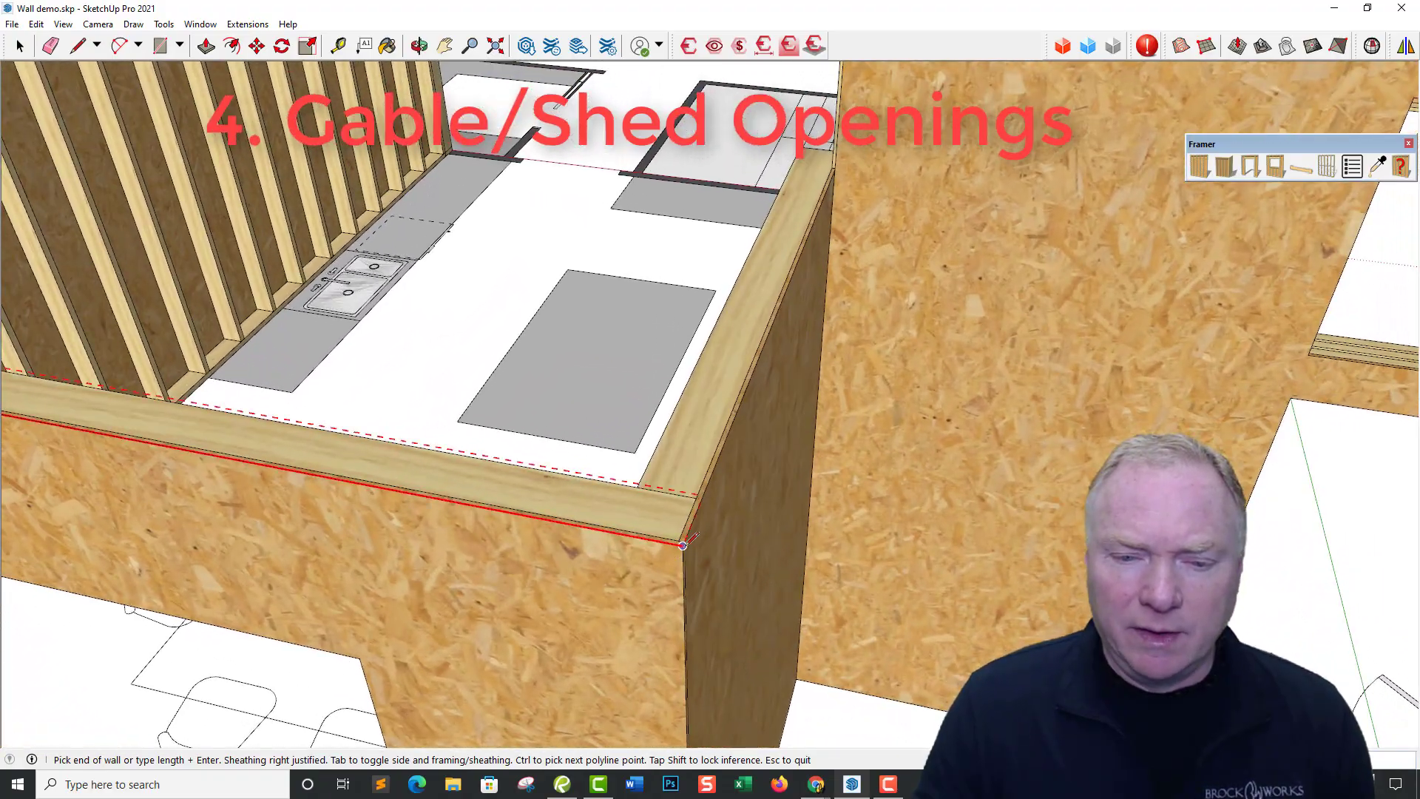
left_click(692, 538)
scroll(693, 538, "down", 10)
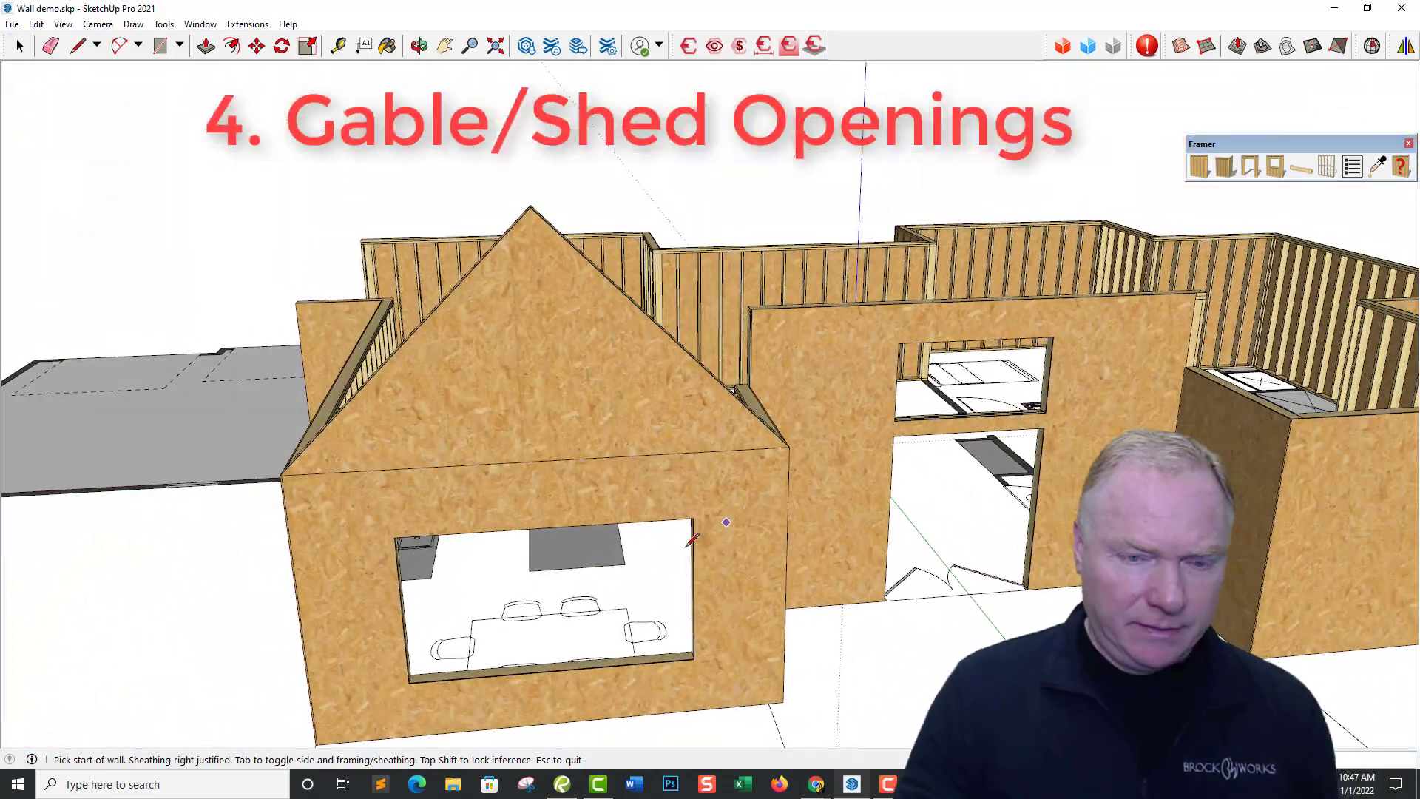
key("space")
middle_click_drag(769, 548, 1065, 480)
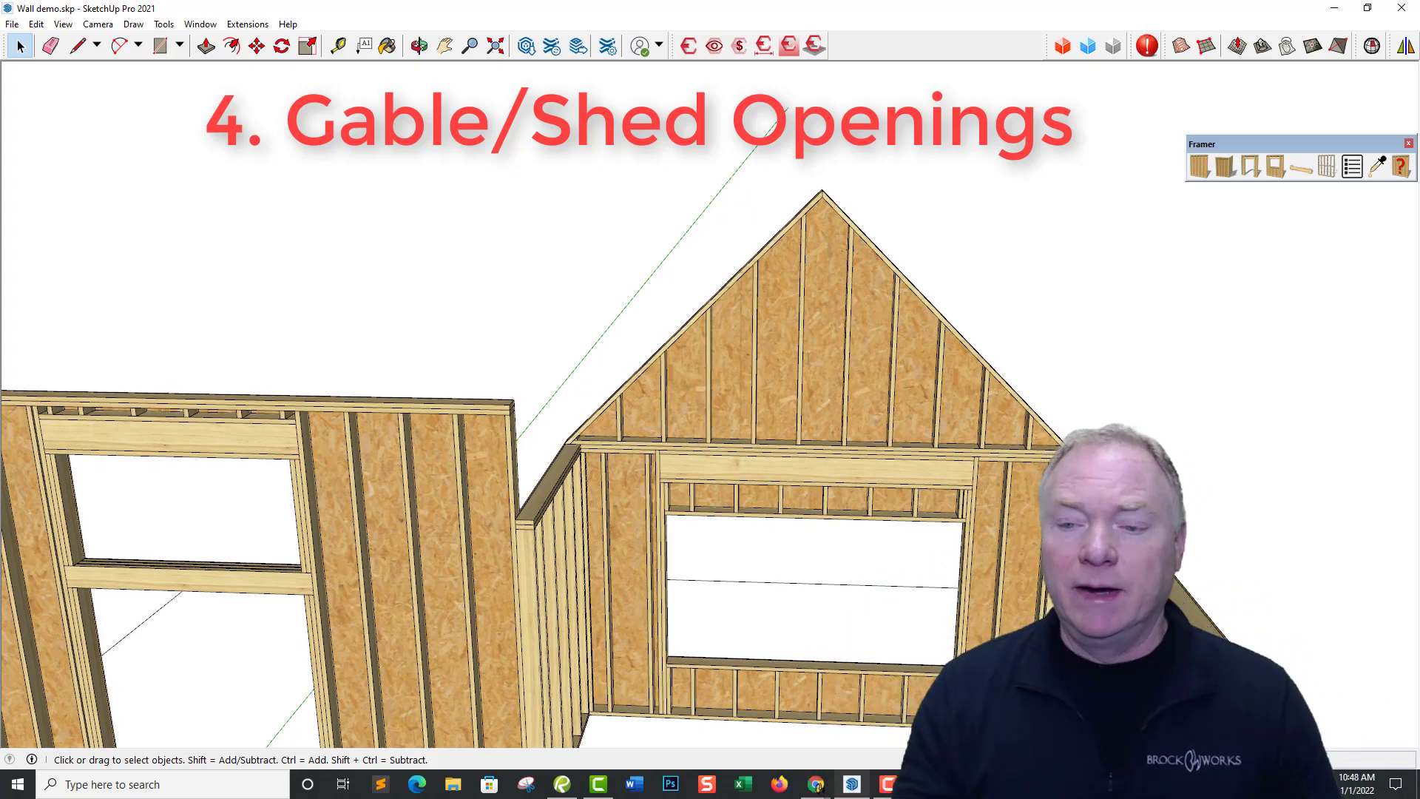
middle_click_drag(1044, 488, 802, 368)
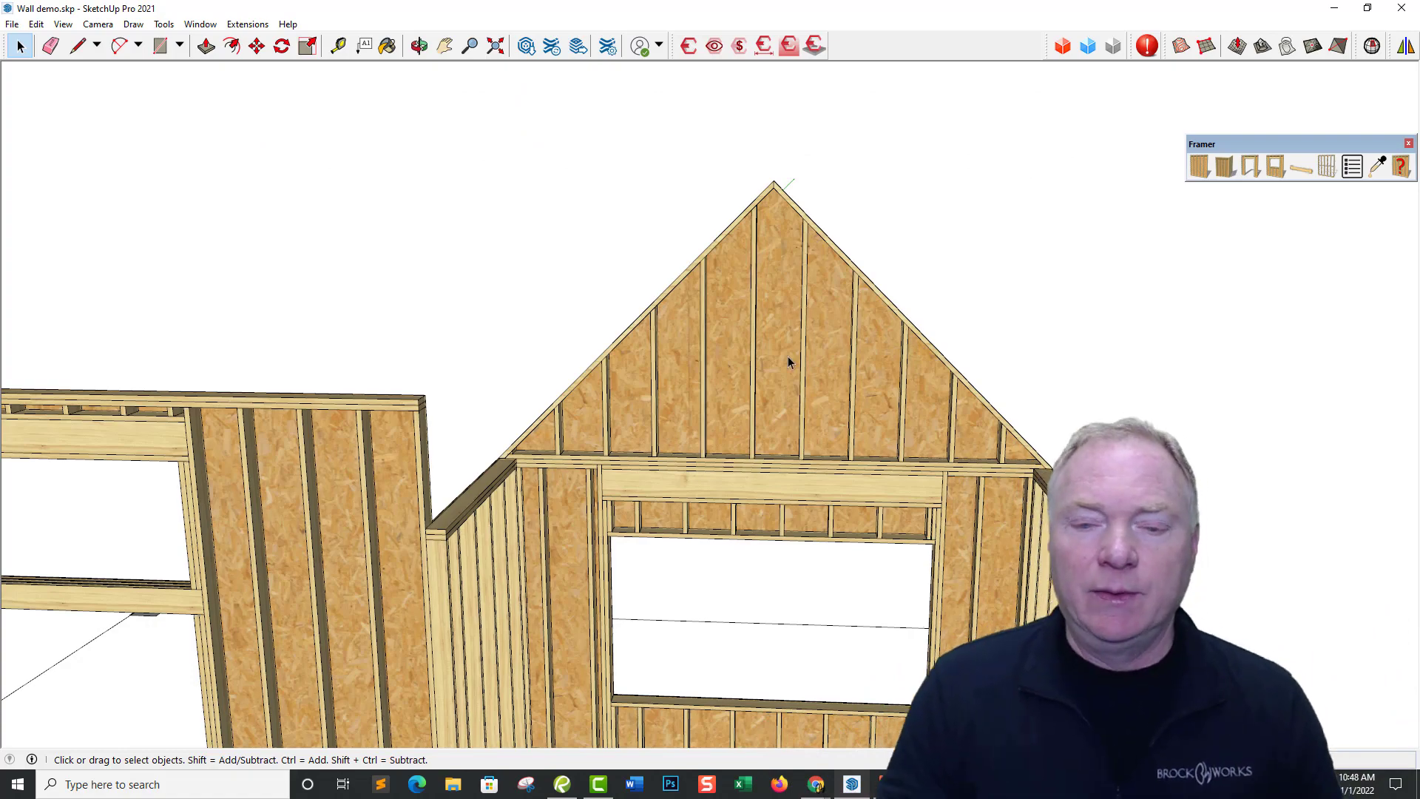
Set up a gable window with a Triple 2x4 header and 5' header height
middle_click_drag(788, 358, 806, 391)
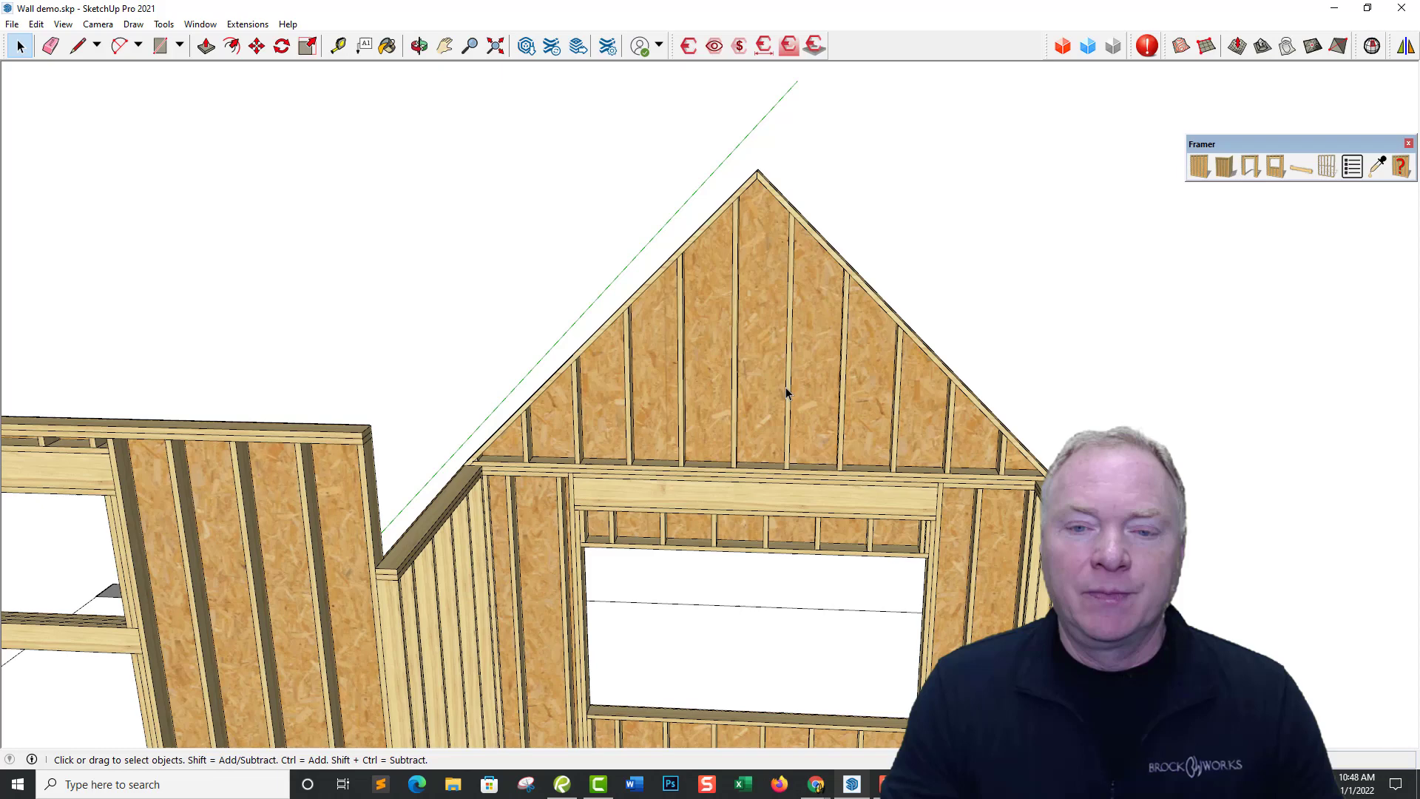
left_click(833, 348)
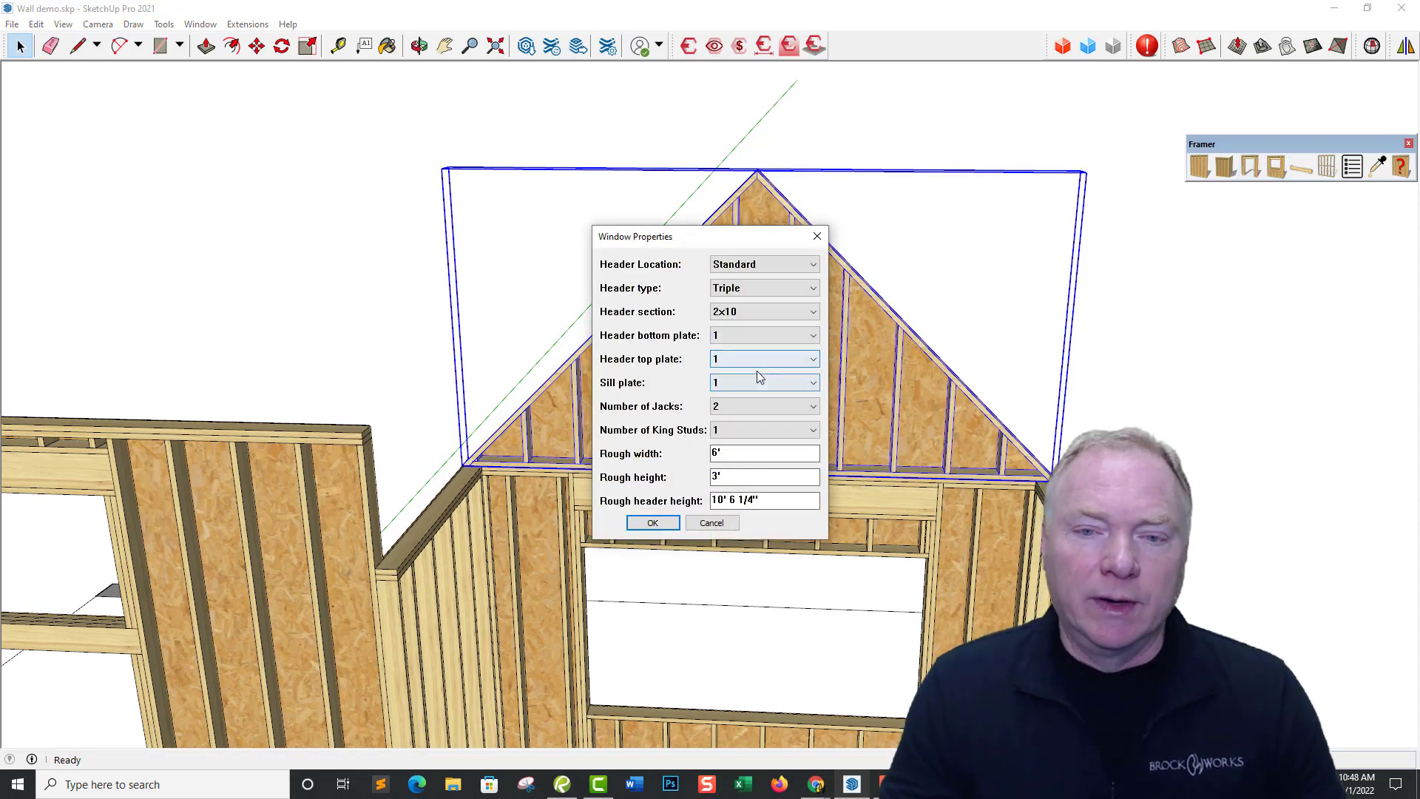
left_click(750, 292)
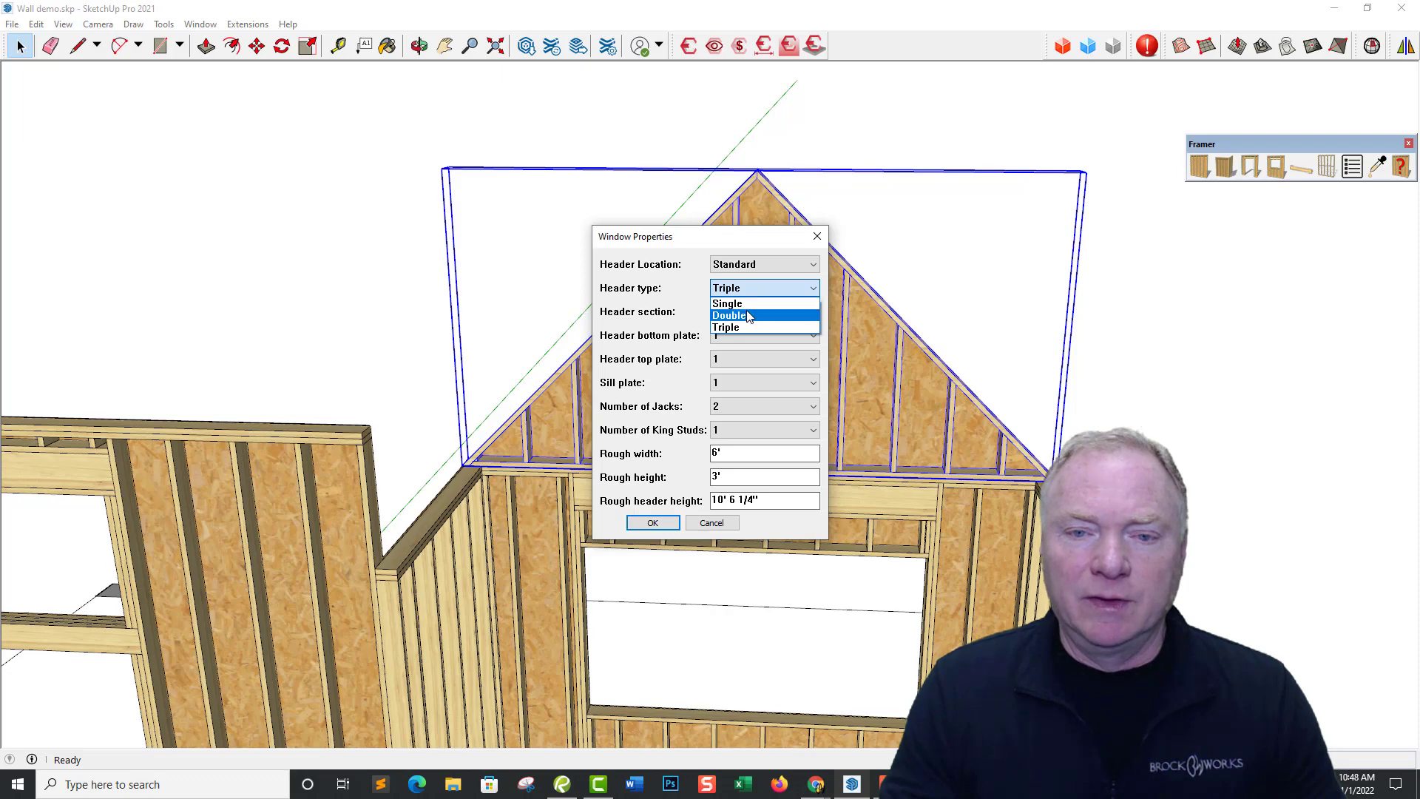
left_click(747, 327)
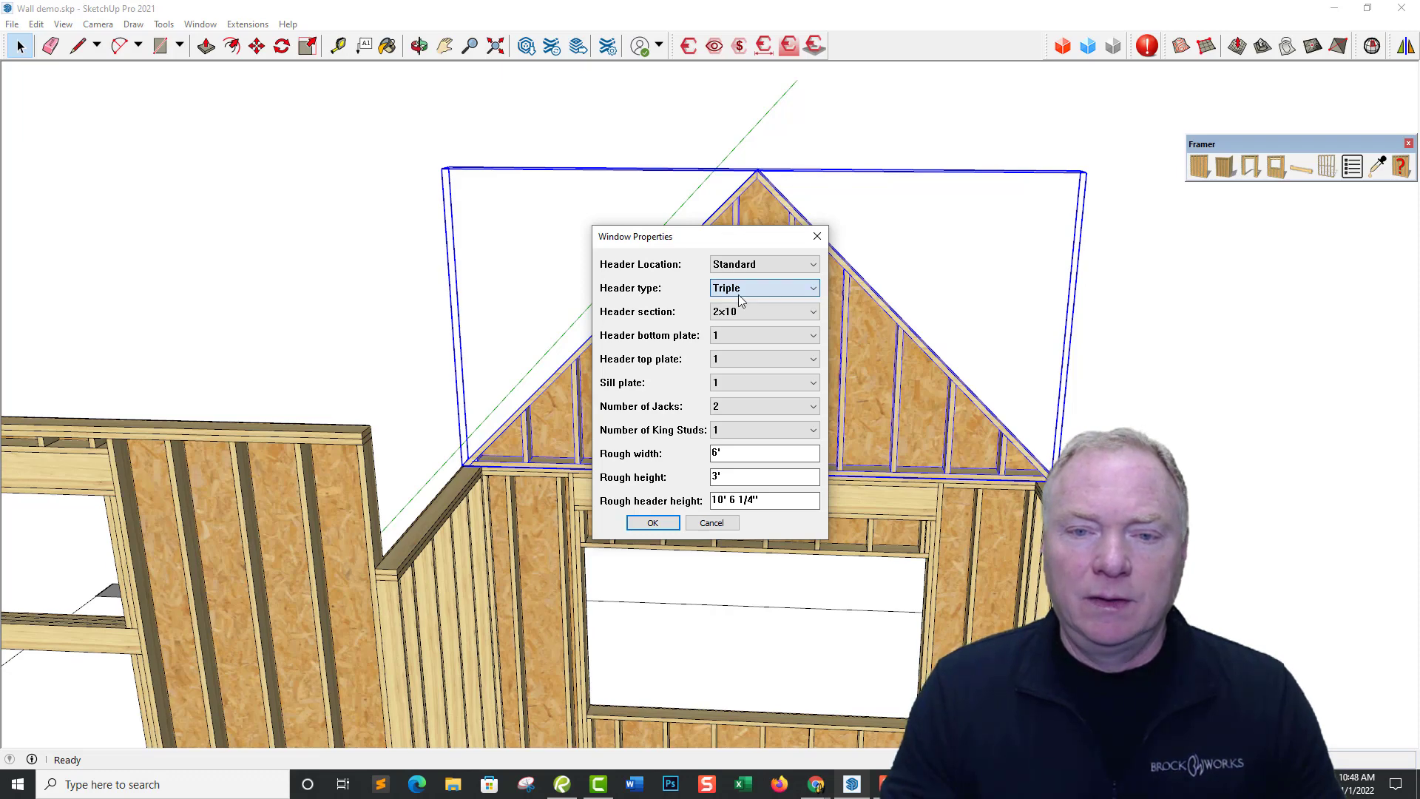
left_click(751, 318)
left_click(739, 325)
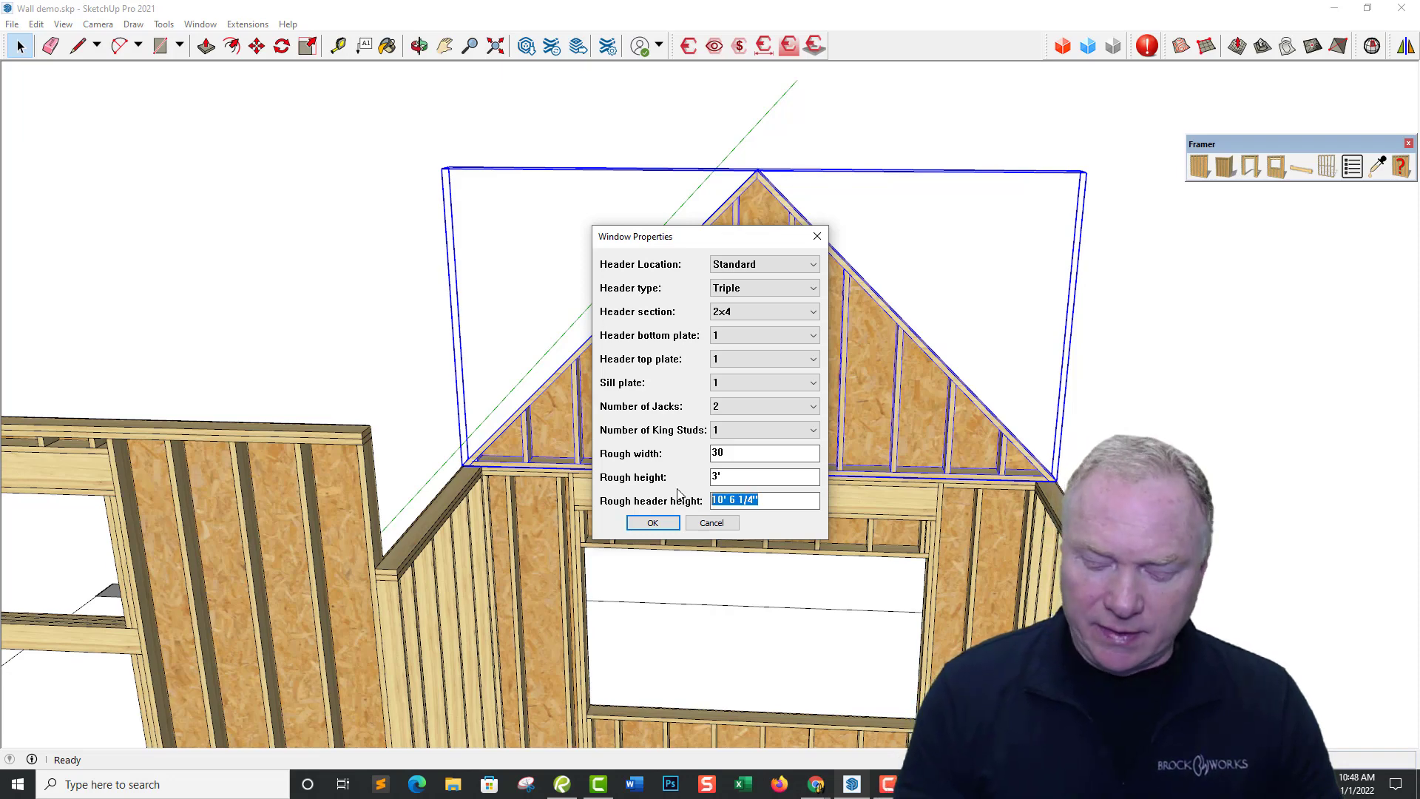
type("5'")
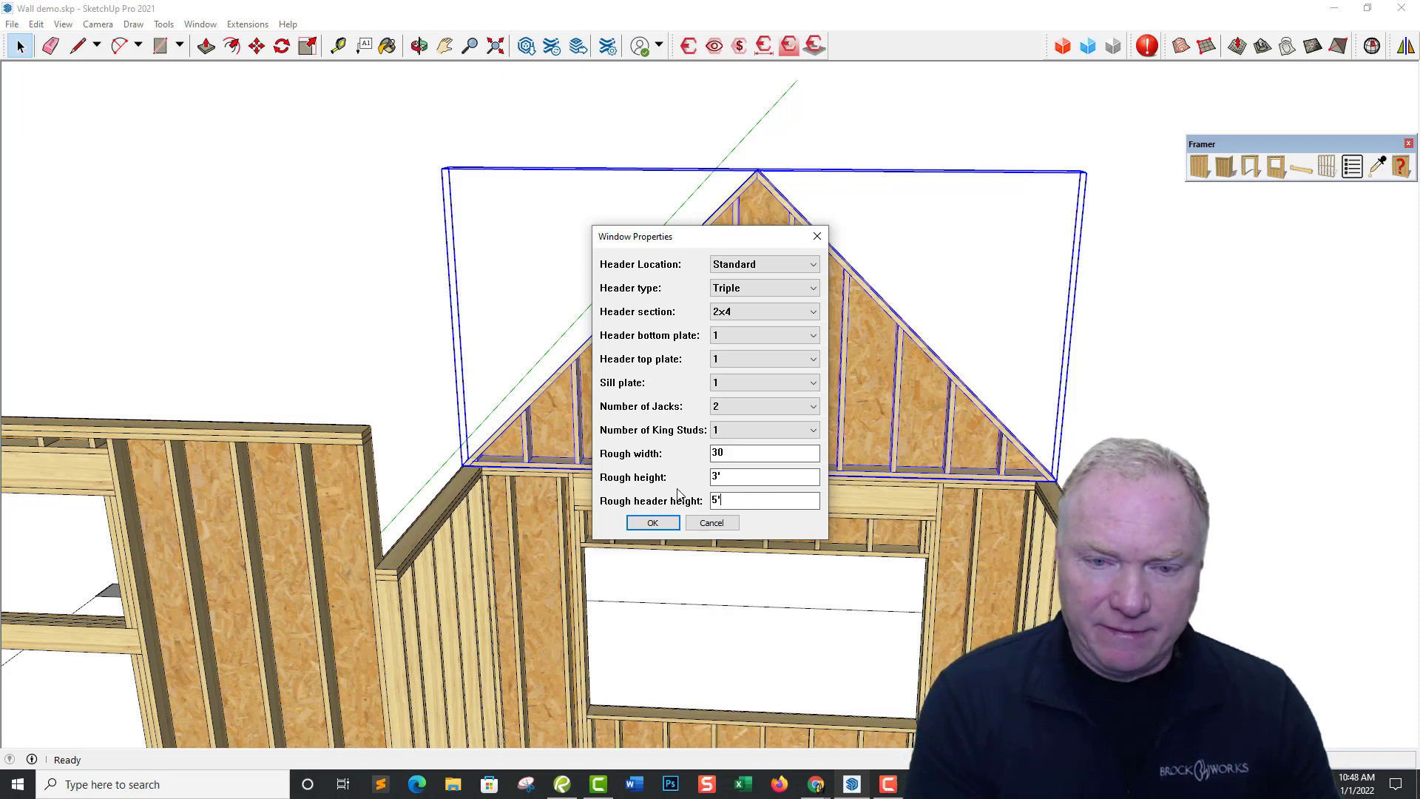
left_click(652, 522)
Place the window just below the gable's peak and view the house from higher up
left_click(755, 399)
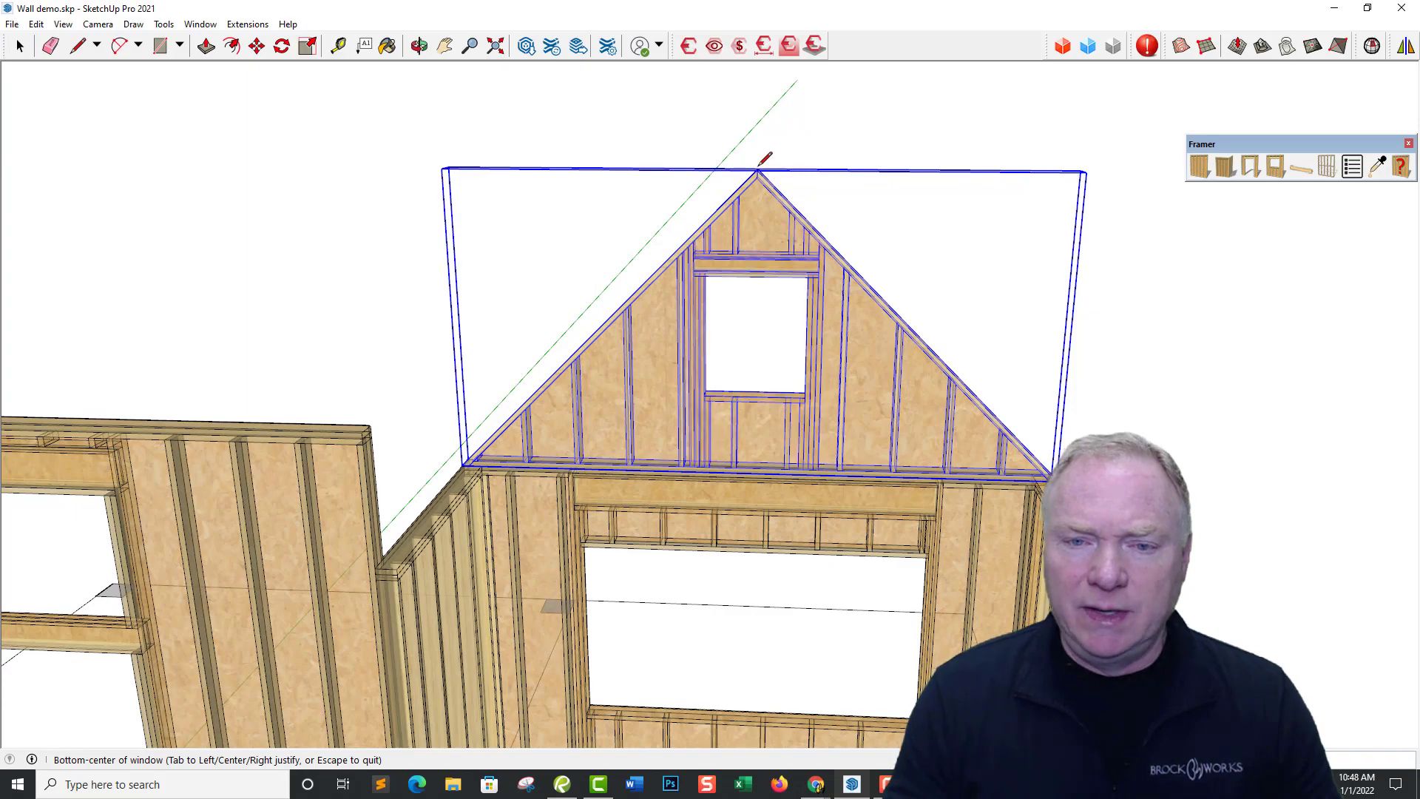
key("Escape")
middle_click_drag(872, 355, 847, 303)
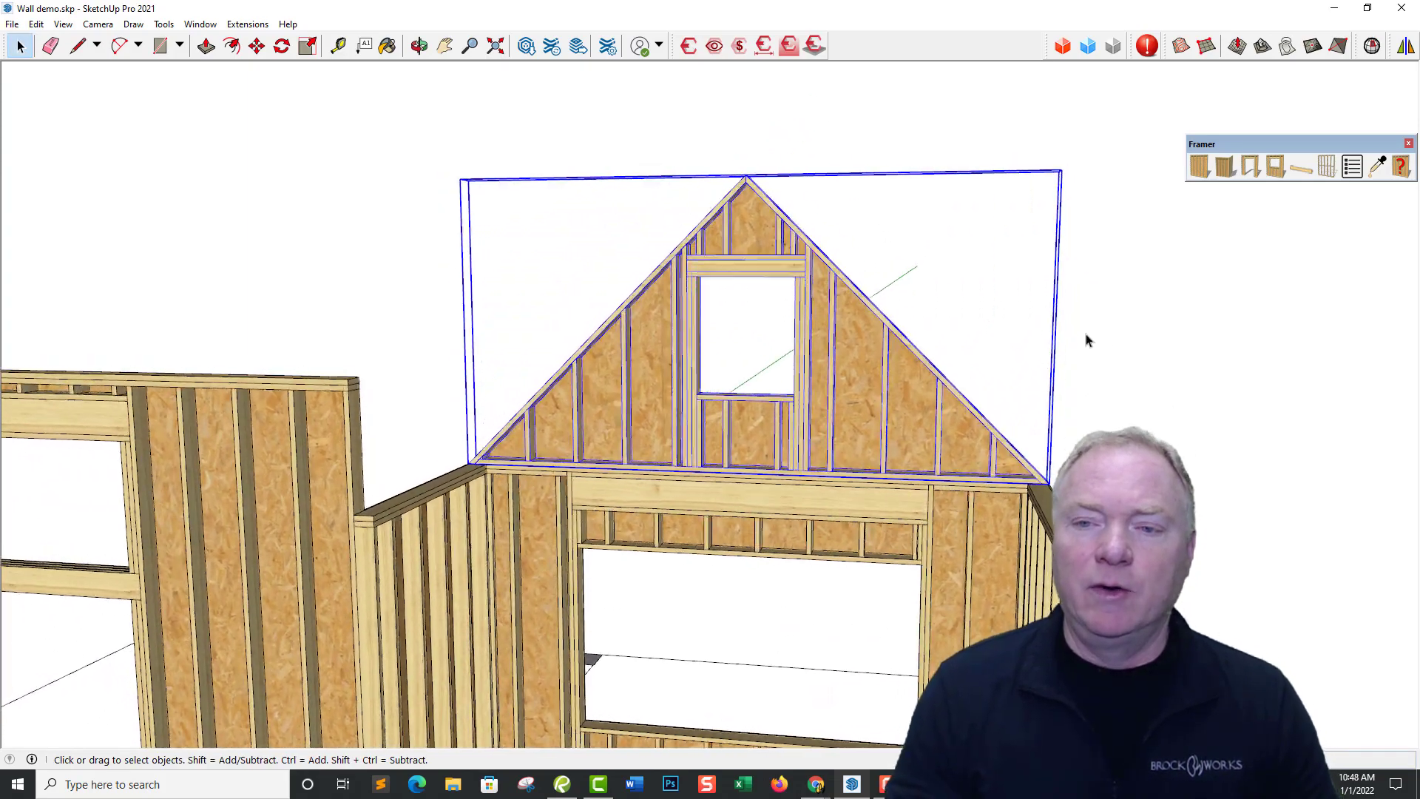
left_click(1121, 351)
scroll(1120, 348, "down", 3)
mouse_move(1119, 348)
middle_mouse_down()
mouse_move(1135, 408)
mouse_move(1114, 413)
middle_mouse_up()
scroll(1121, 406, "down", 4)
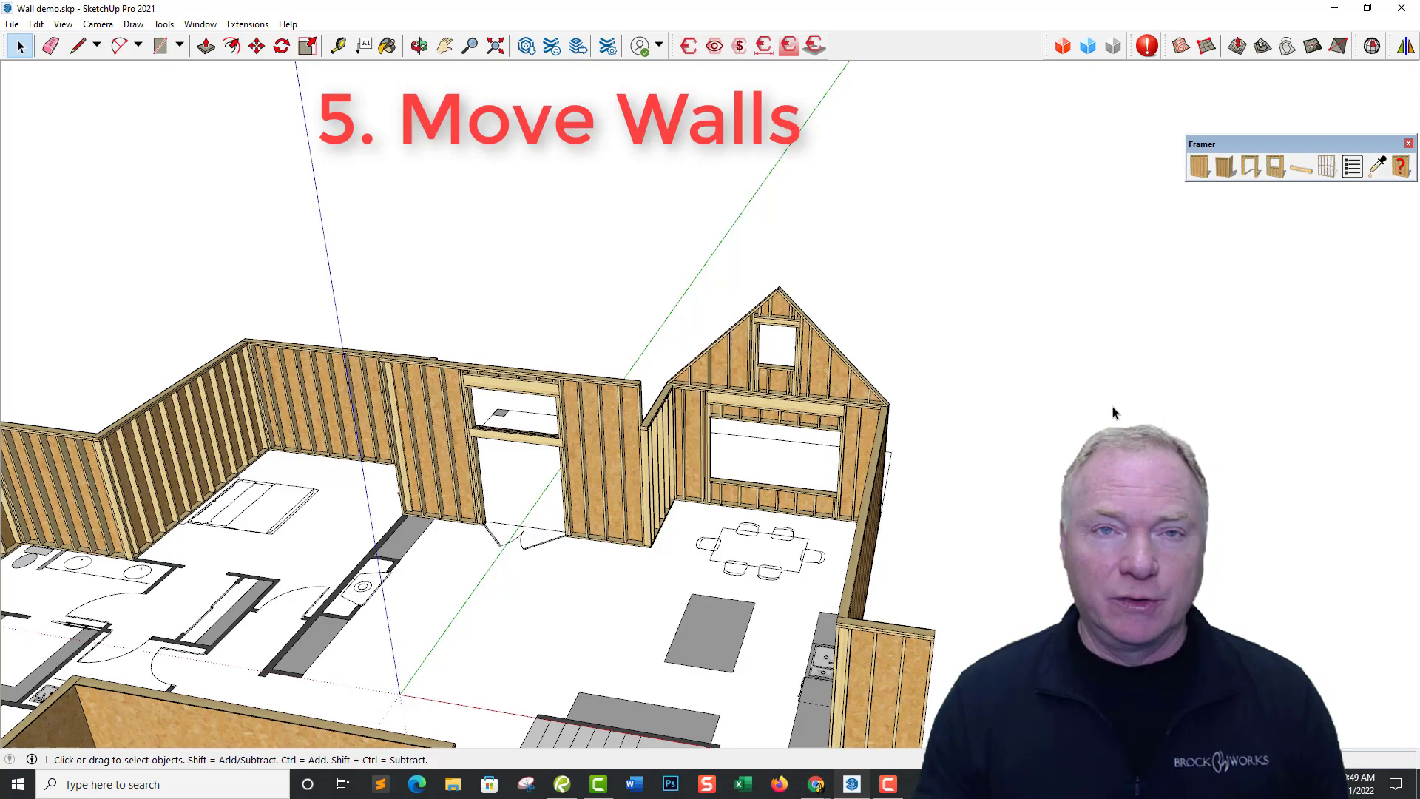
middle_click_drag(1116, 412, 798, 402)
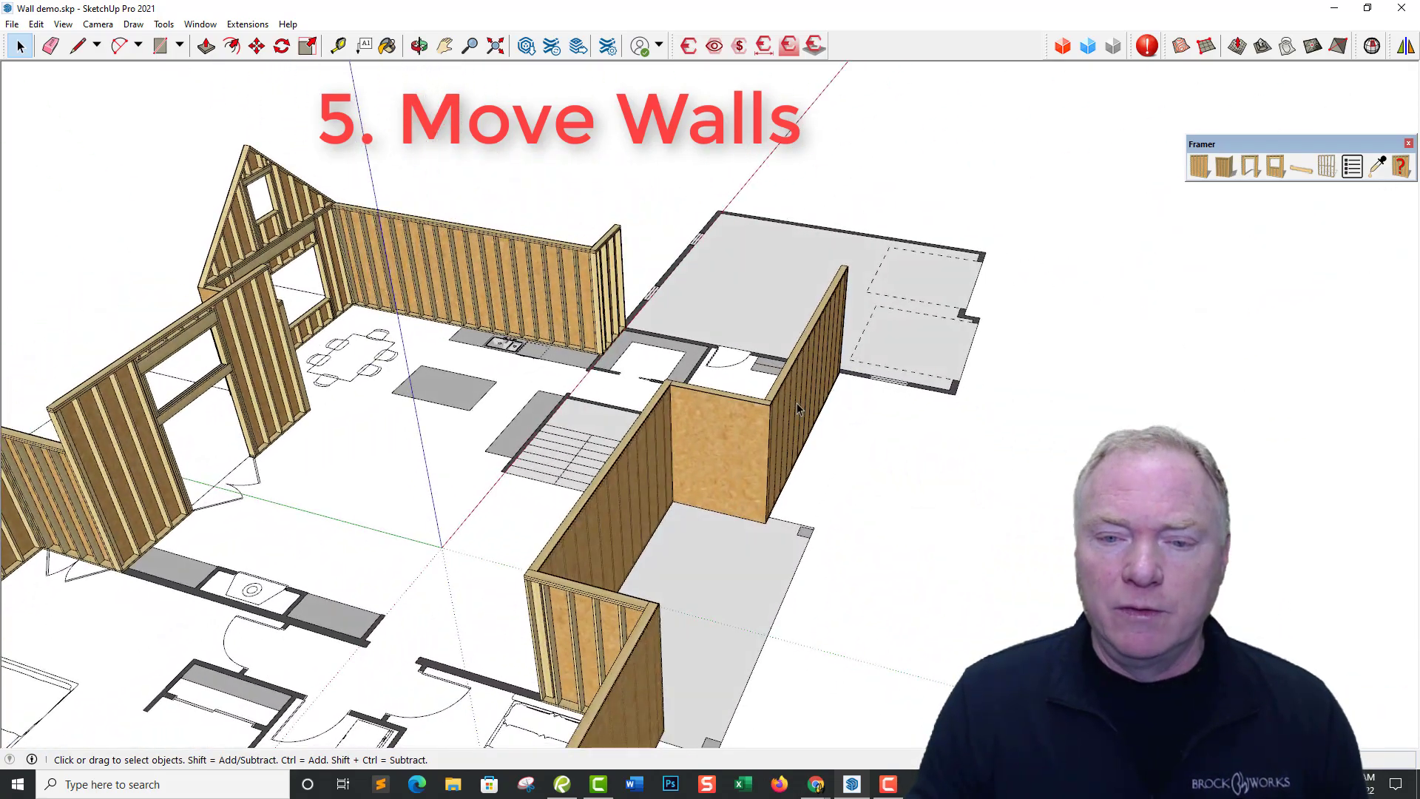
Move the freestanding wall out to the edge of the grey slab
key("m")
left_click(831, 447)
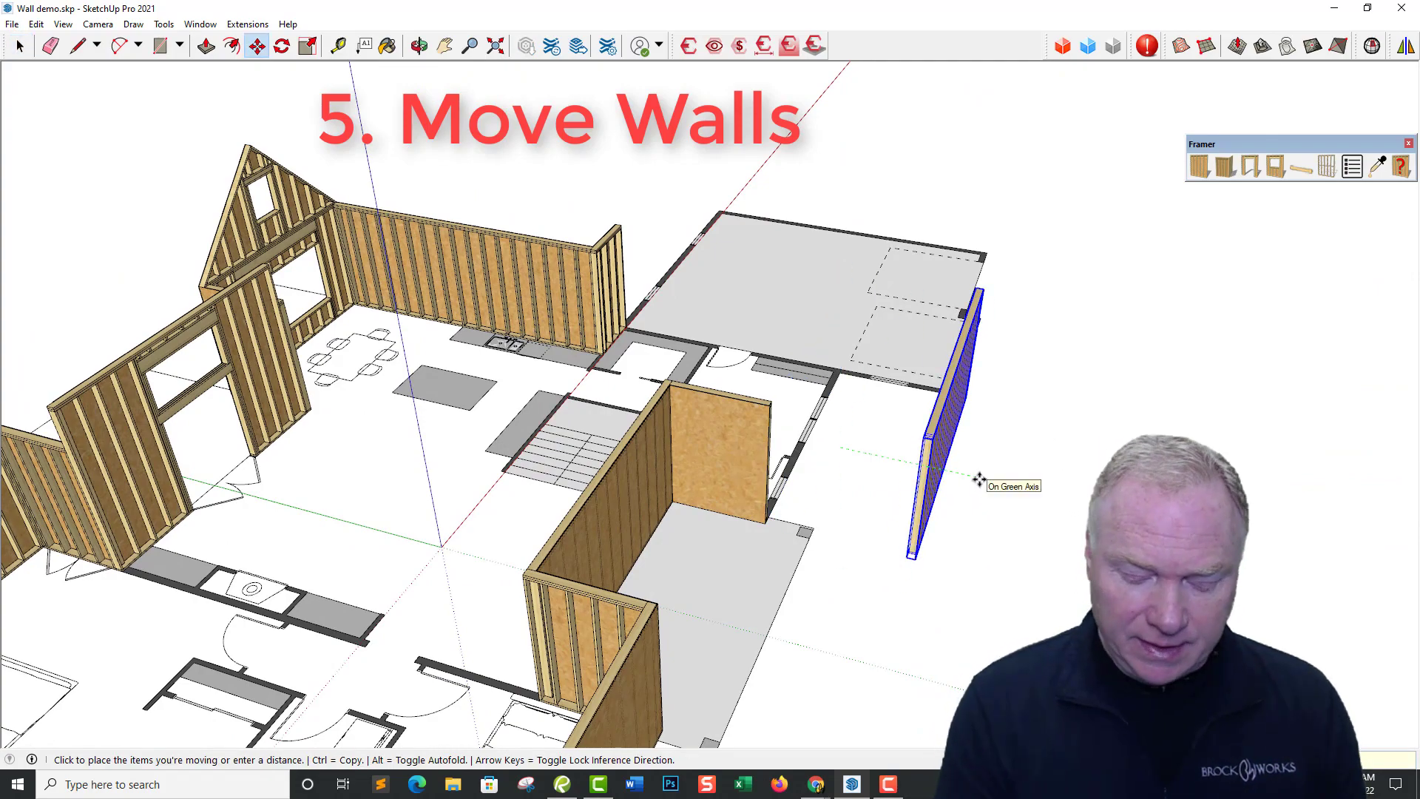
left_click(979, 479)
middle_click_drag(976, 482, 923, 475)
key("space")
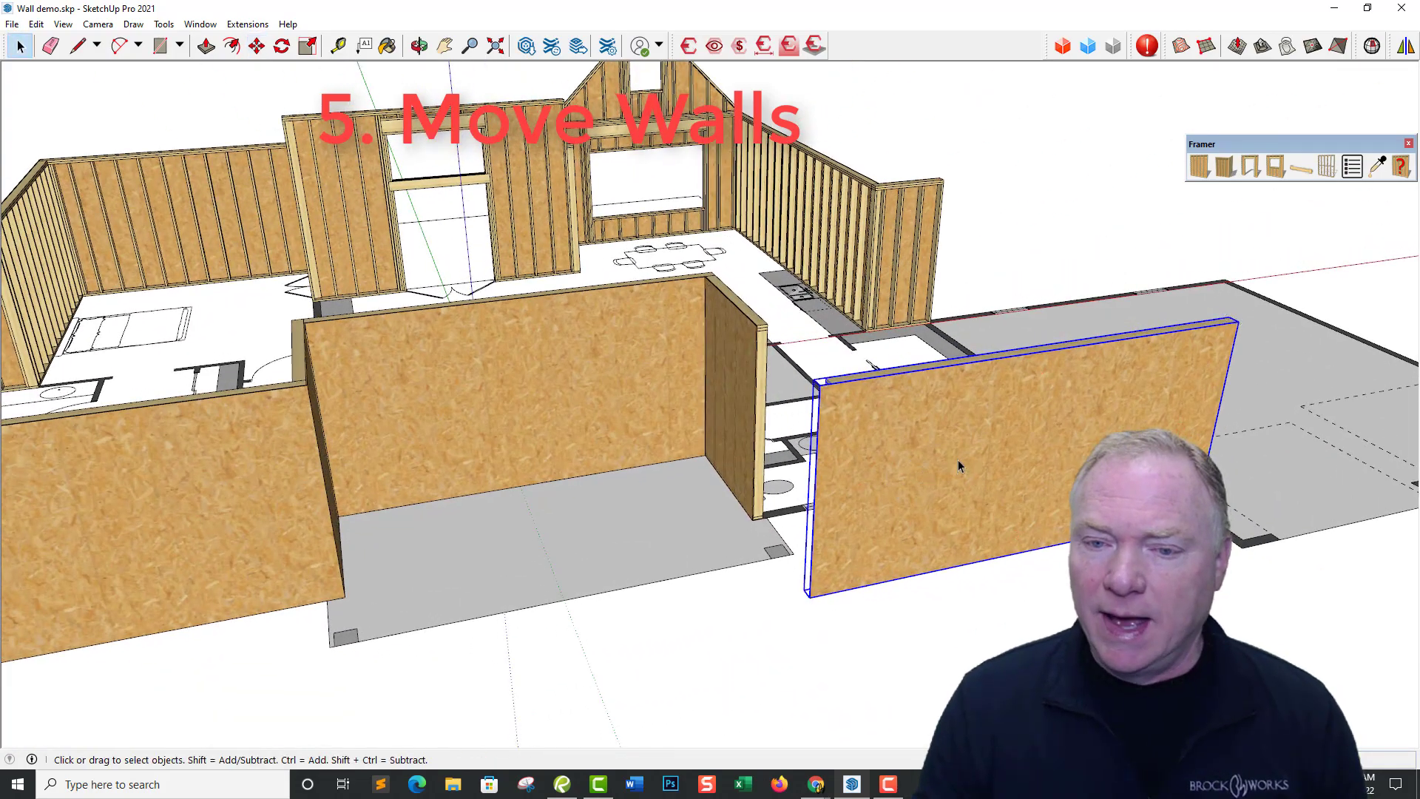
Add a 30-wide window with a 6'11 header height to the moved wall
left_click(1275, 170)
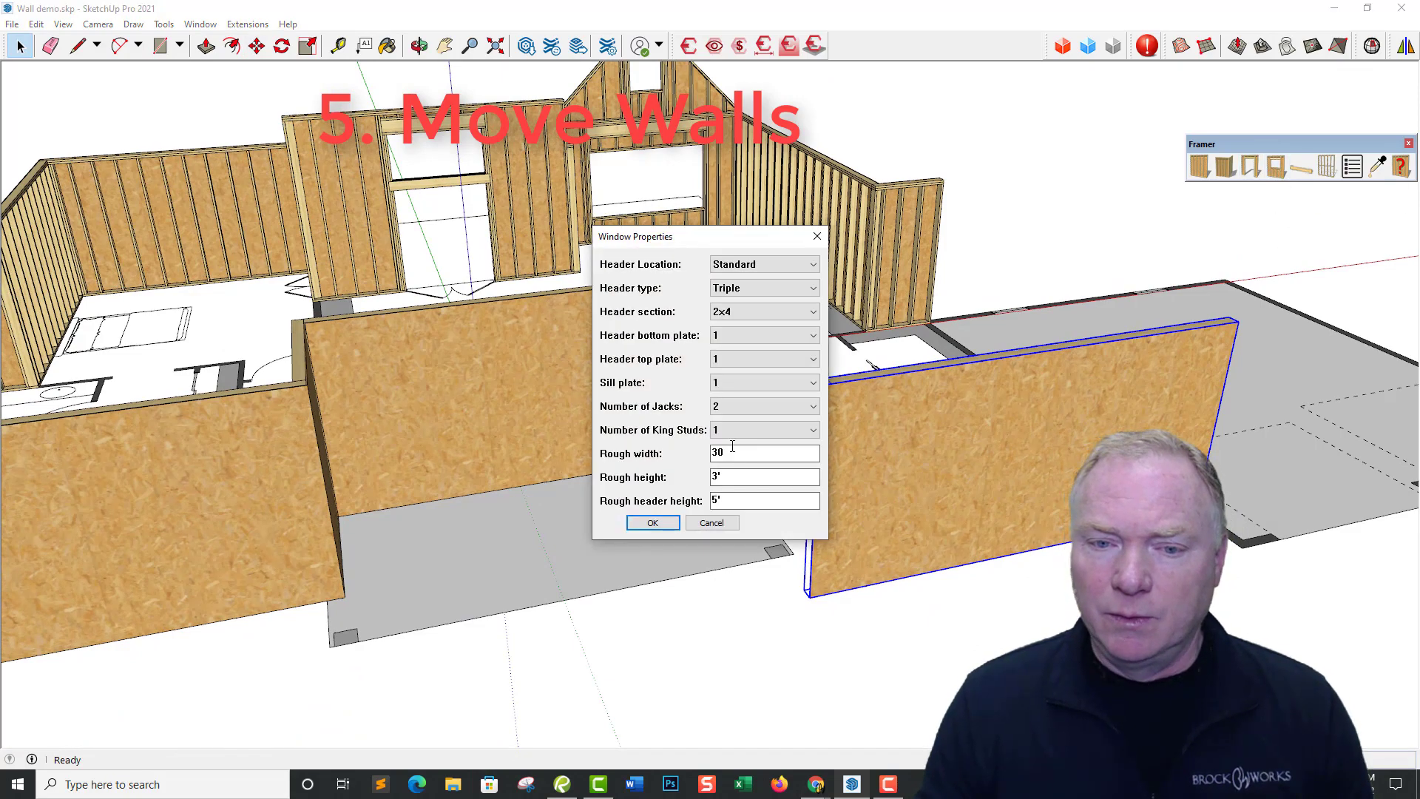
left_click(652, 523)
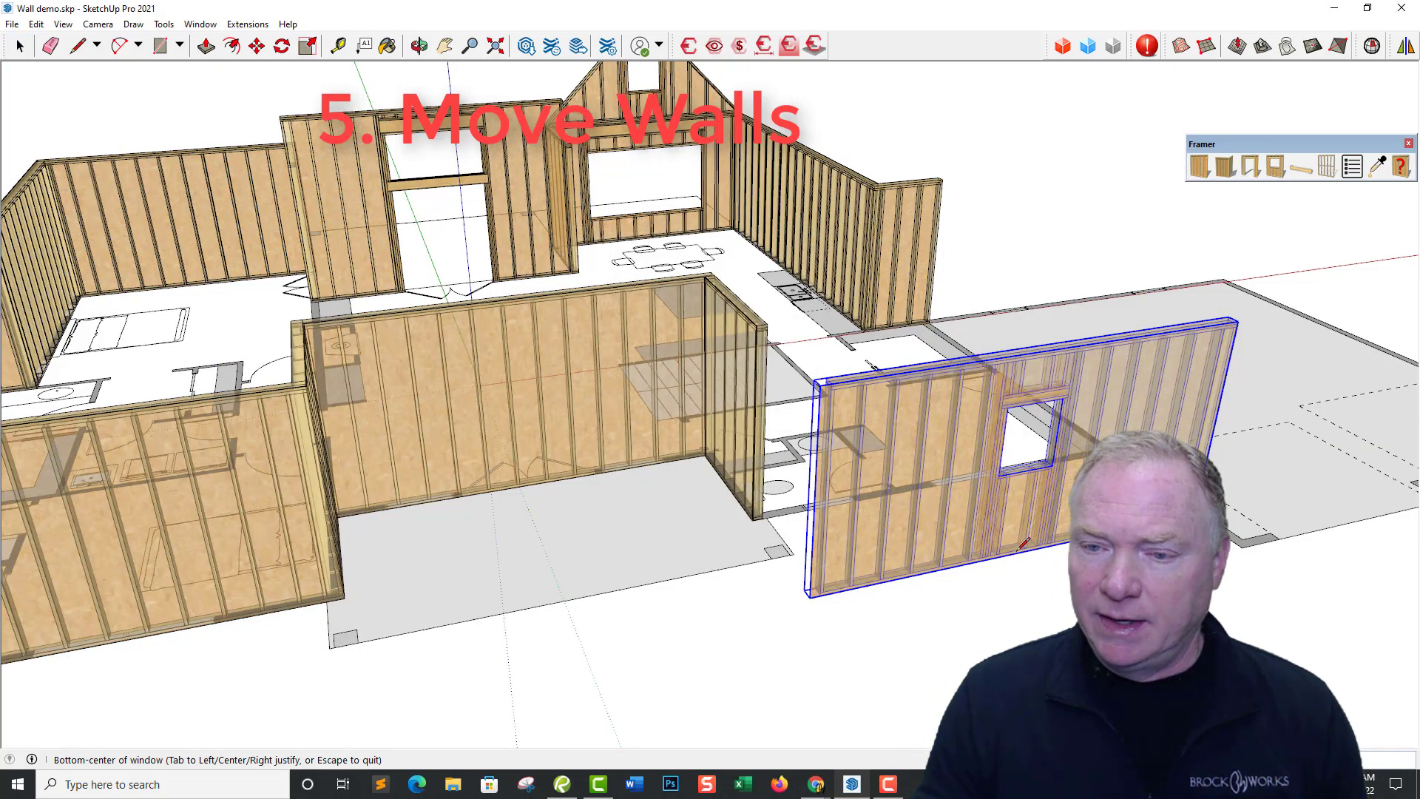
left_click(1015, 550)
Move the wall flush against its neighbouring wall
middle_click_drag(1015, 551, 928, 537)
key("m")
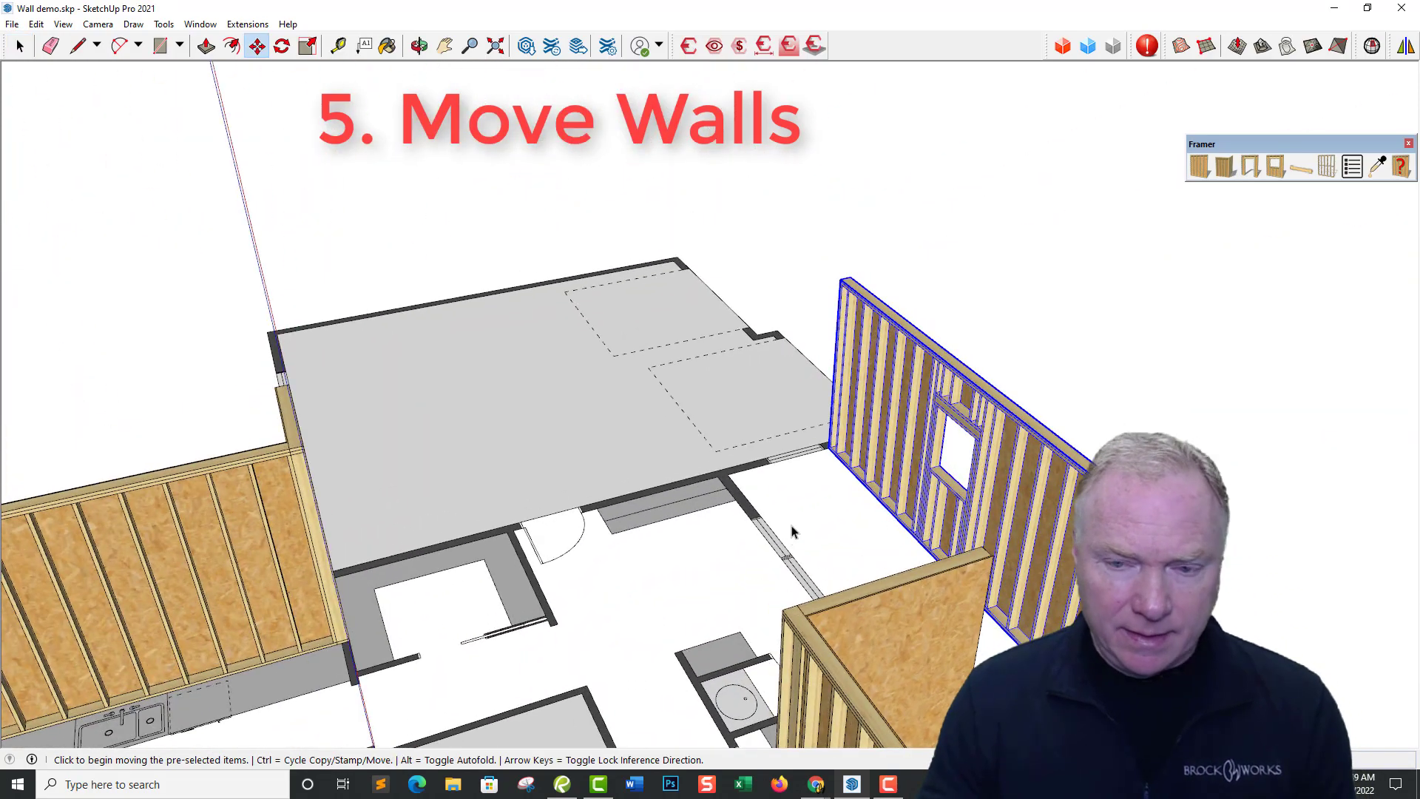
left_click(826, 505)
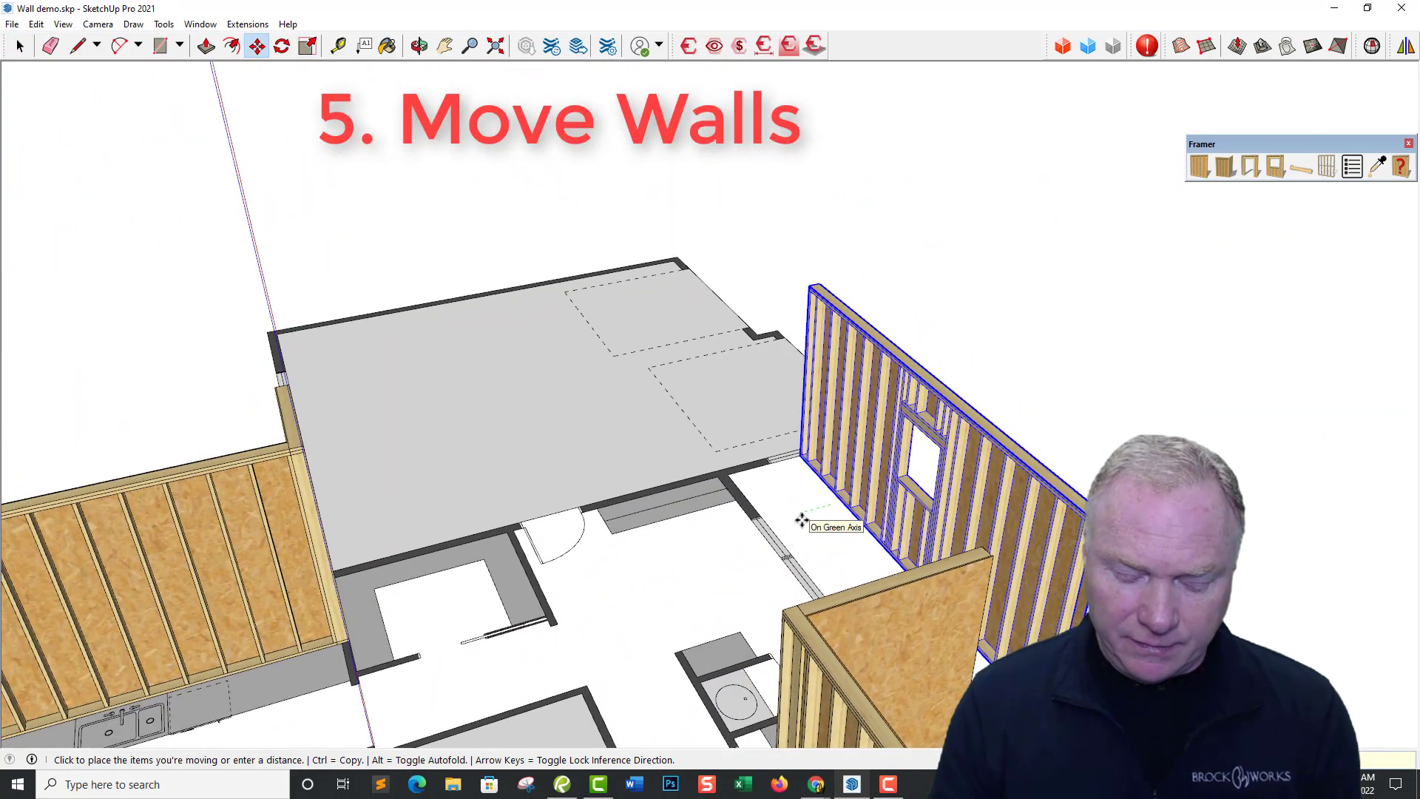
left_click(799, 517)
middle_click_drag(798, 518, 818, 532)
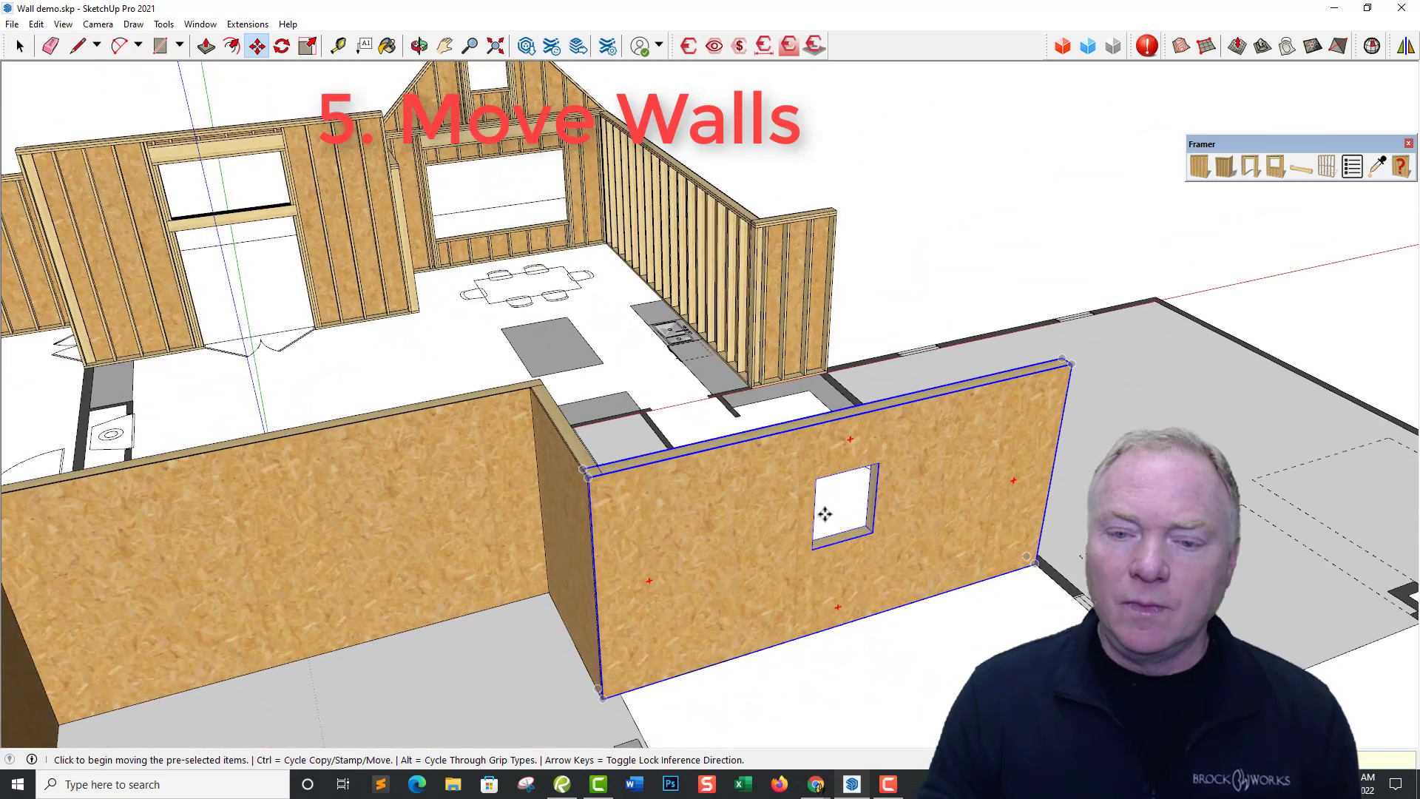
key("space")
Edit the wall's Framer window to a rough height of 60
right_click(788, 525)
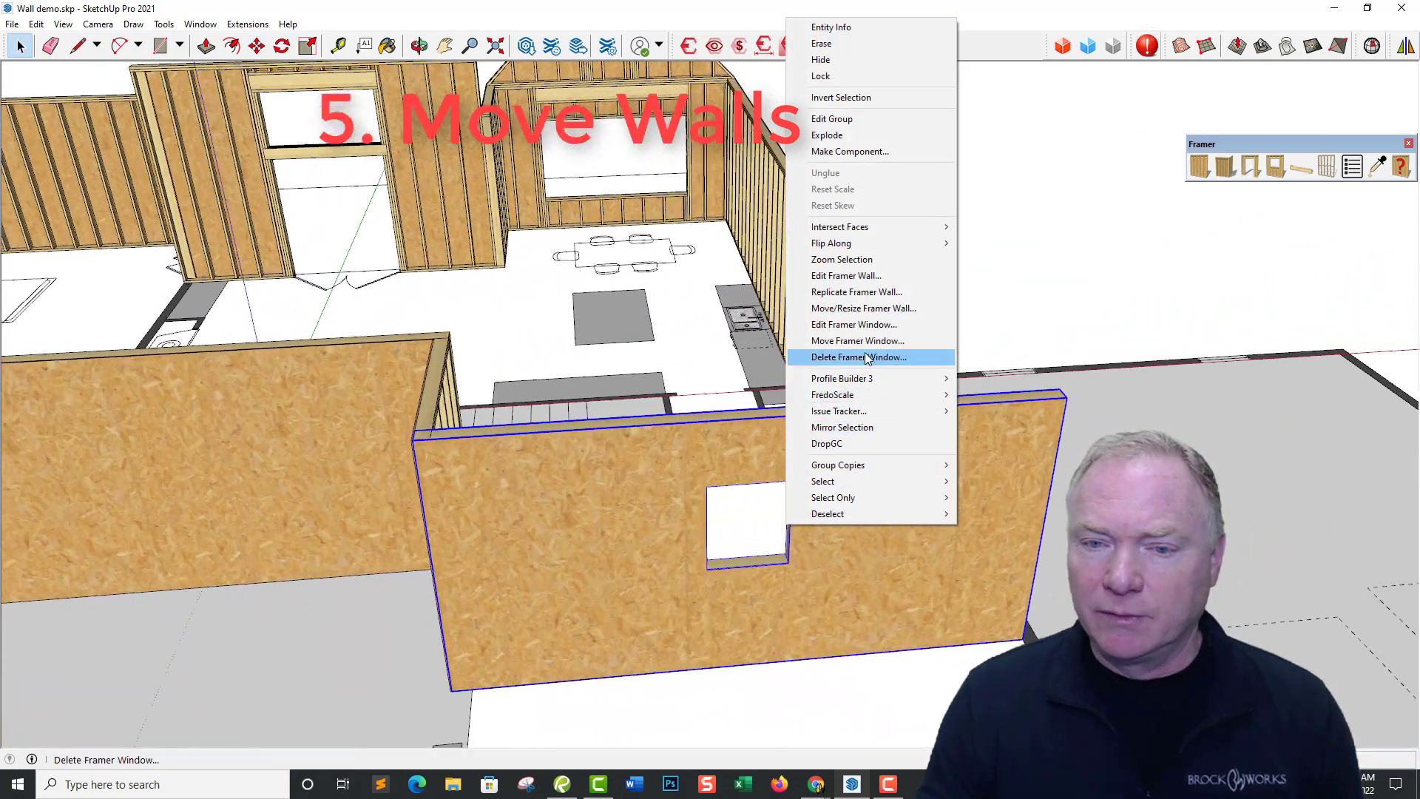
left_click(854, 324)
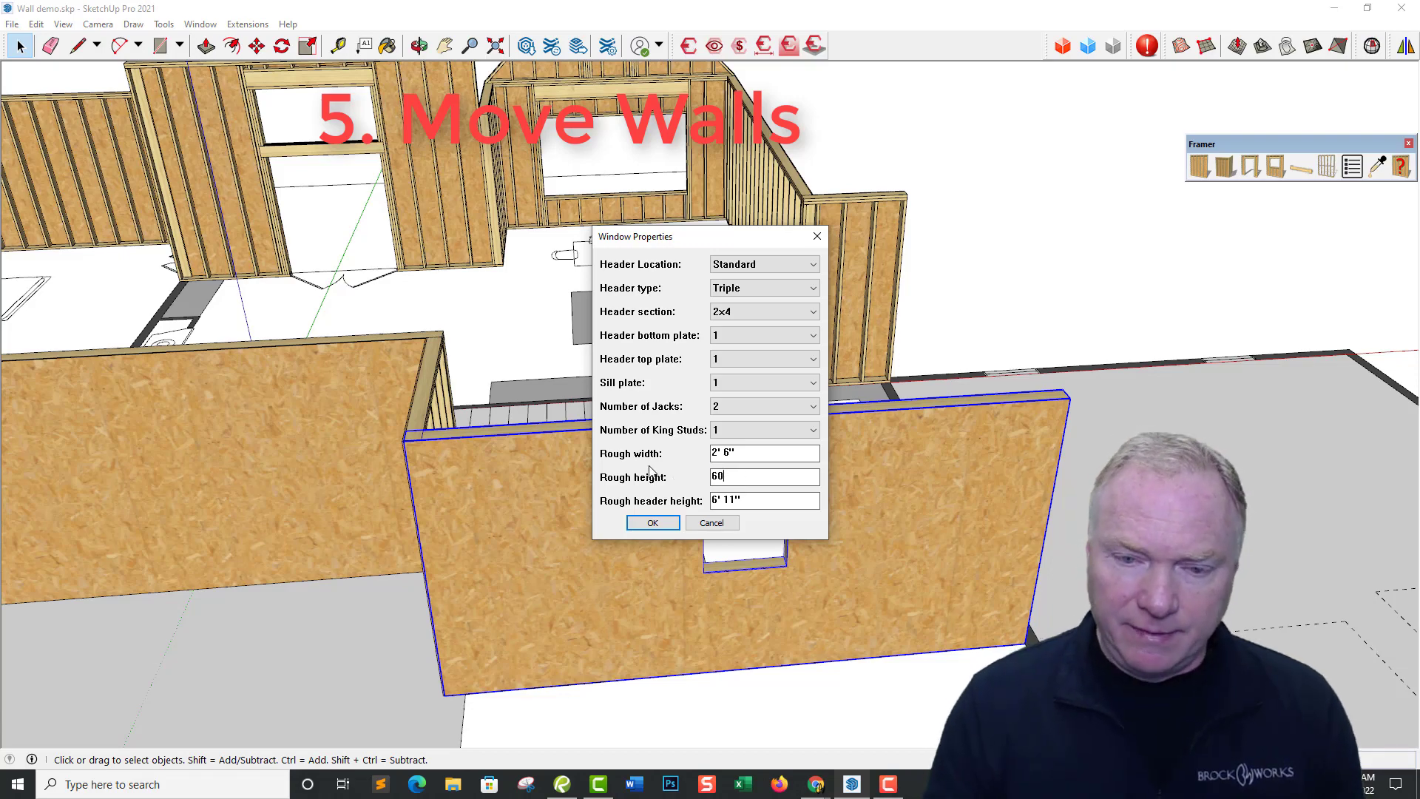
left_click(651, 526)
middle_click_drag(810, 606, 802, 645)
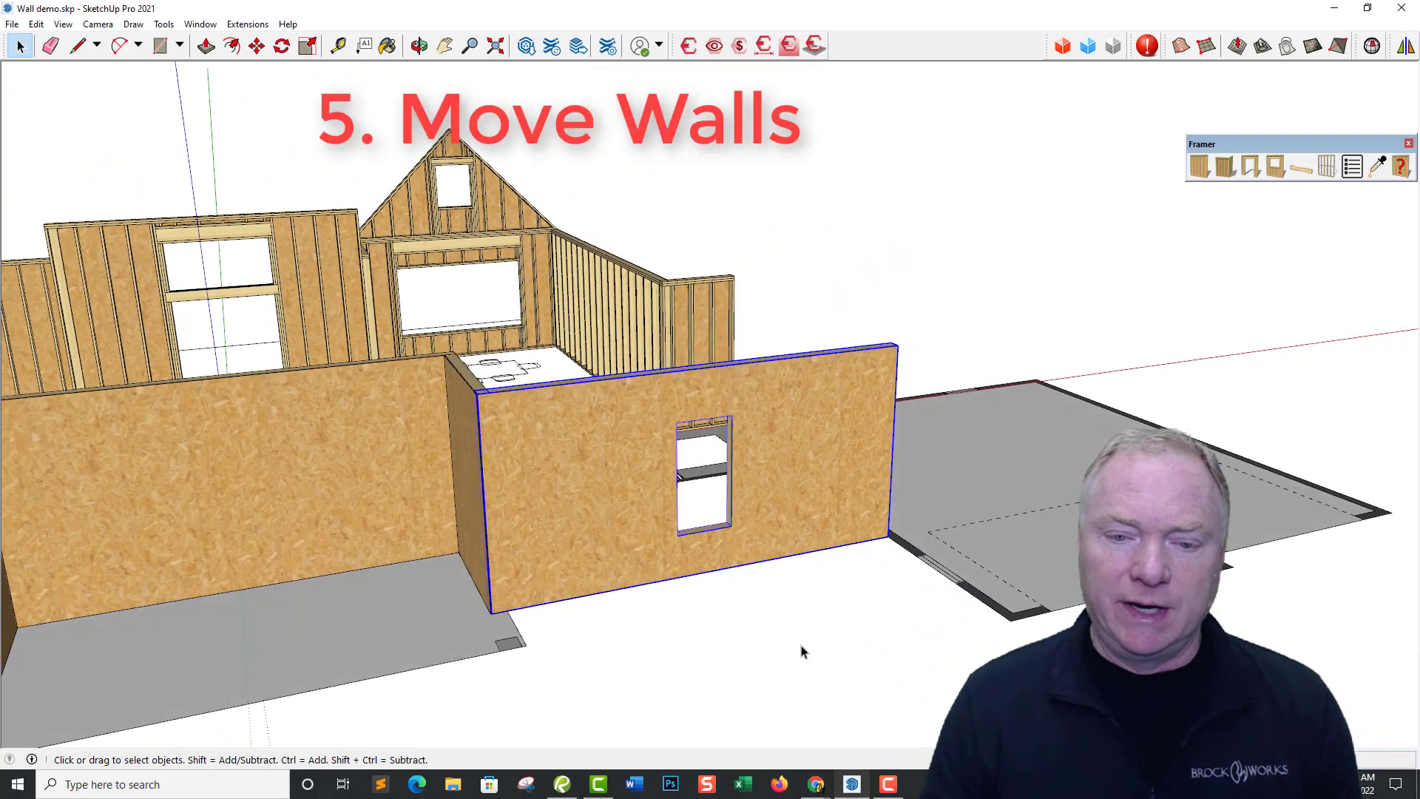
left_click(802, 645)
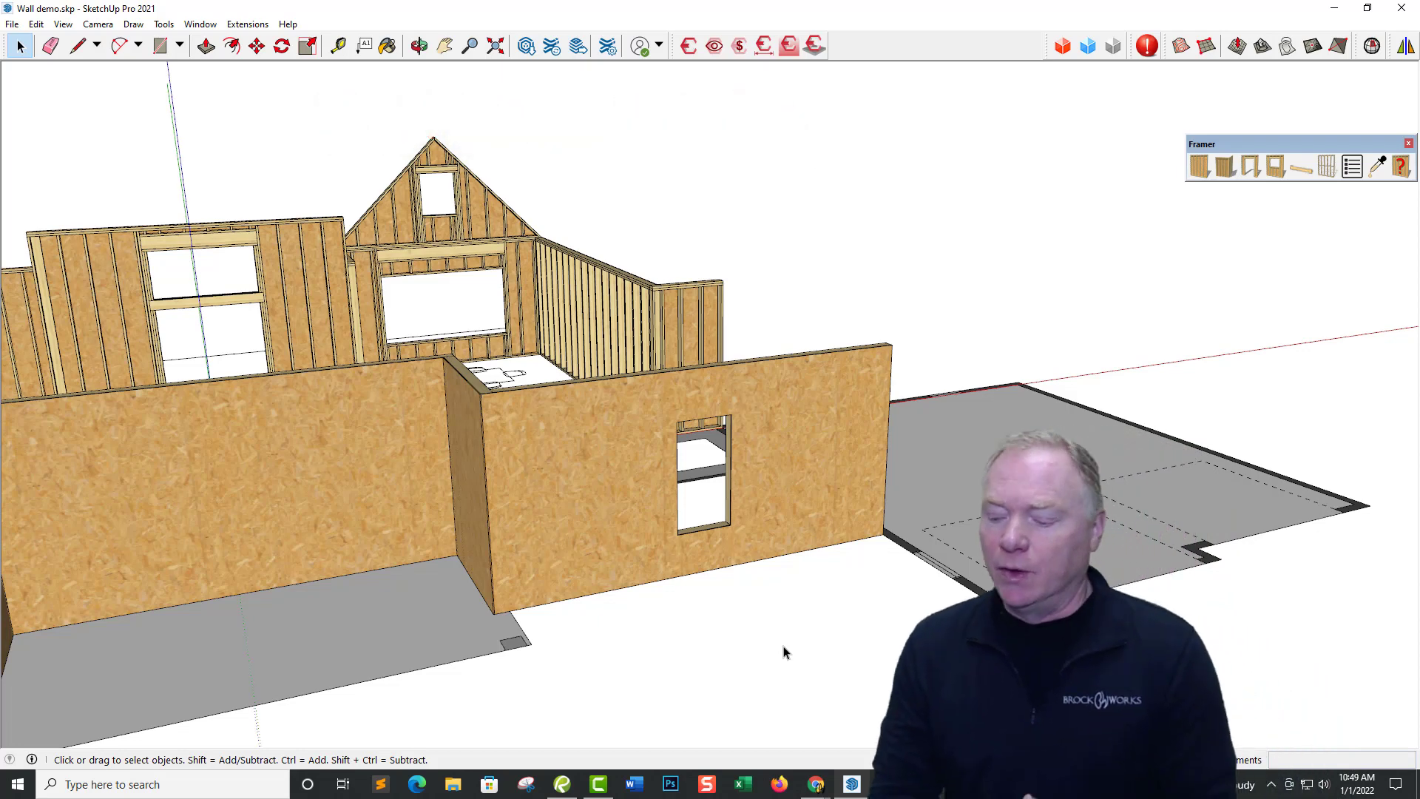